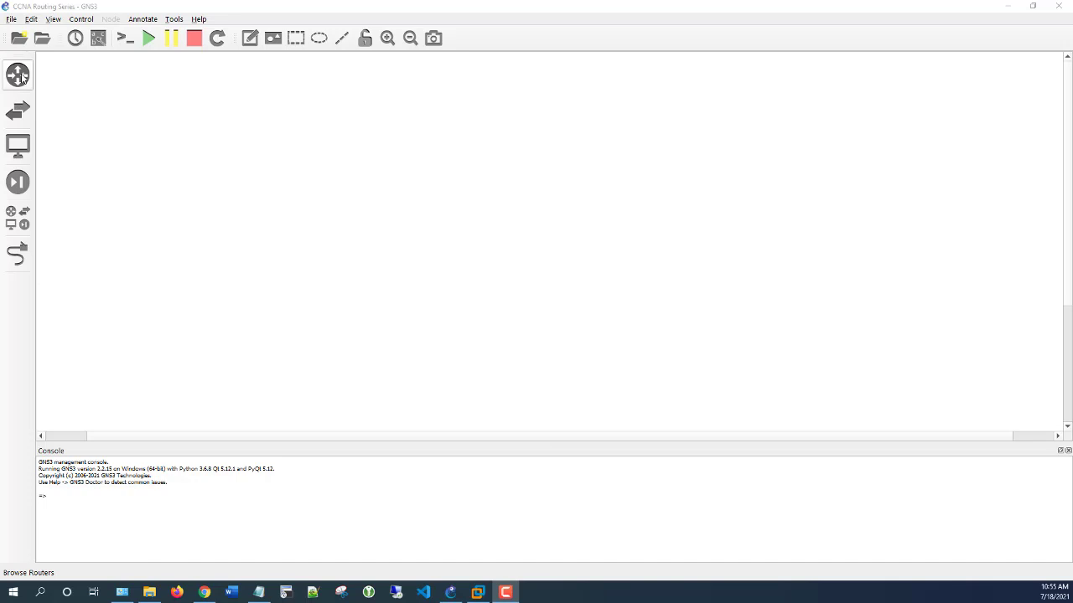
Place three c7200 routers in a row across the empty workspace, with R2 roughly midway between R1 and R3.
{"action": "left_click", "coordinate": [20, 77]}
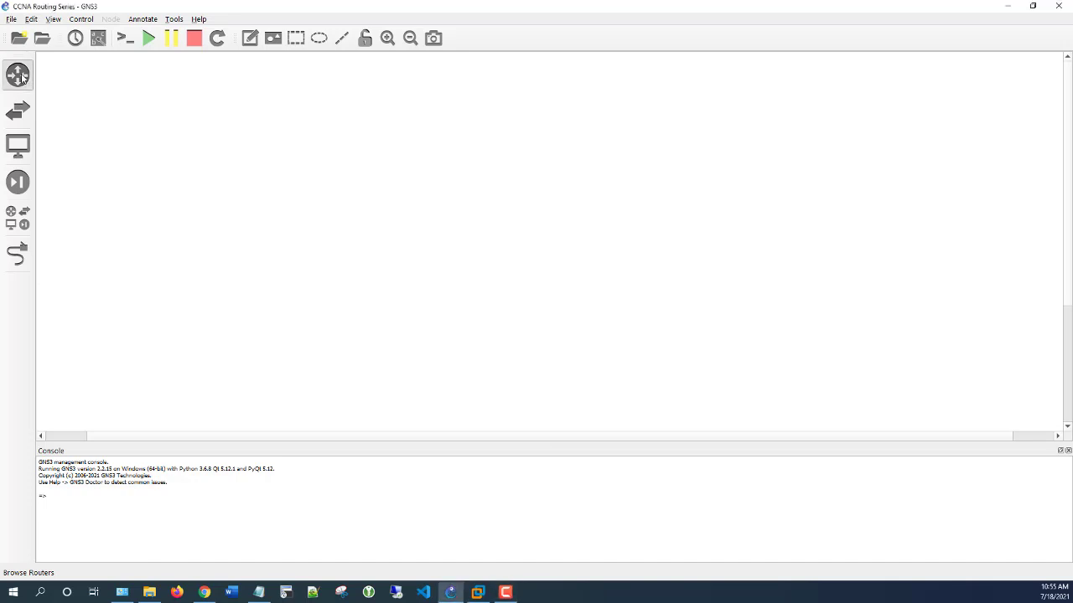
{"action": "left_click_drag", "start_coordinate": [62, 90], "coordinate": [341, 199]}
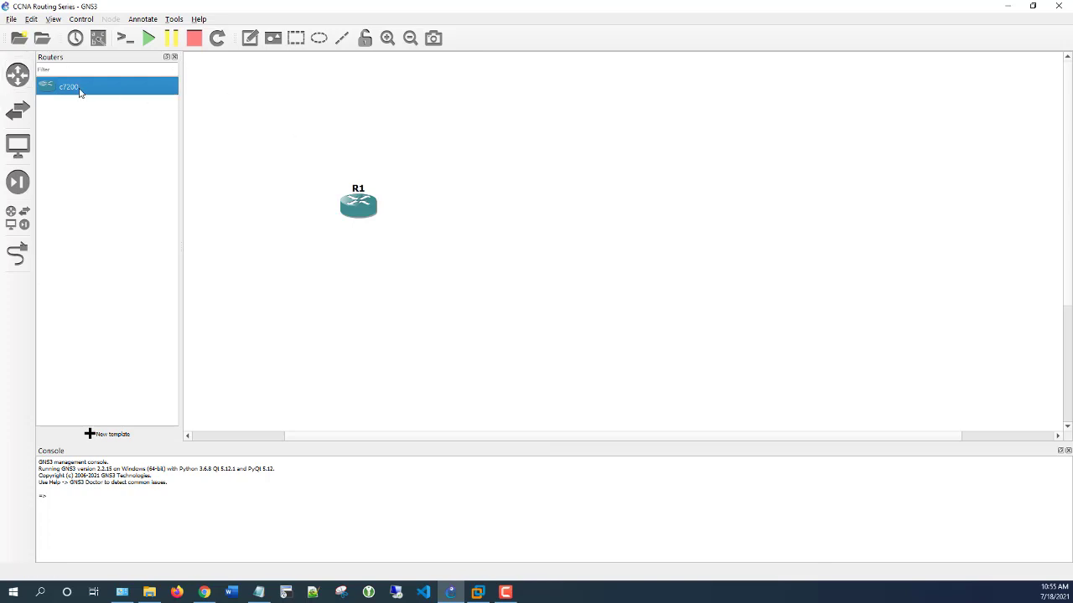
{"action": "left_click_drag", "start_coordinate": [69, 87], "coordinate": [551, 218]}
{"action": "left_click_drag", "start_coordinate": [70, 87], "coordinate": [815, 215]}
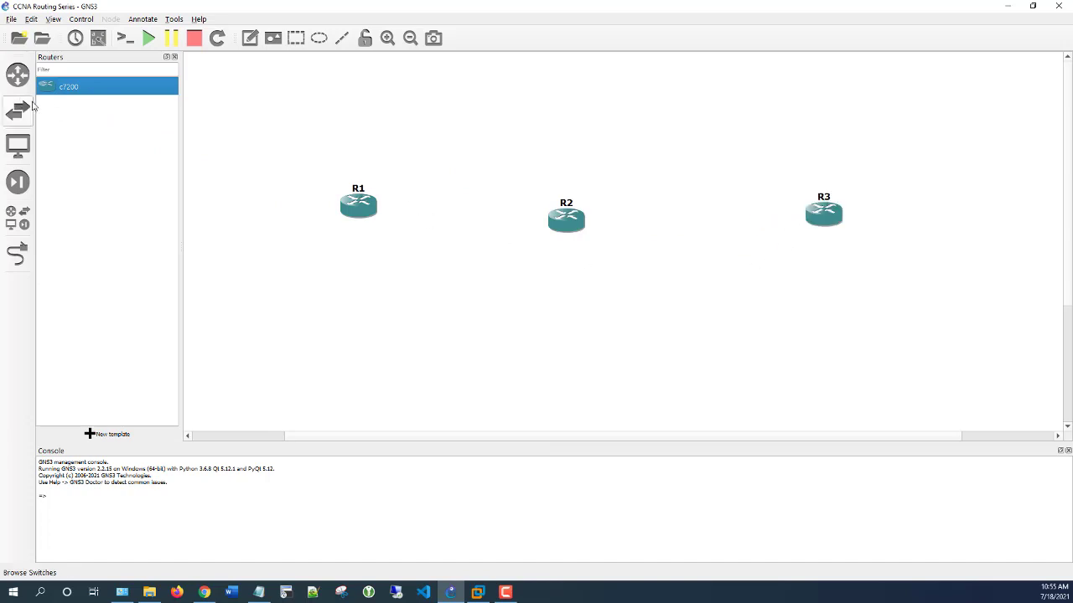
{"action": "left_click", "coordinate": [175, 56]}
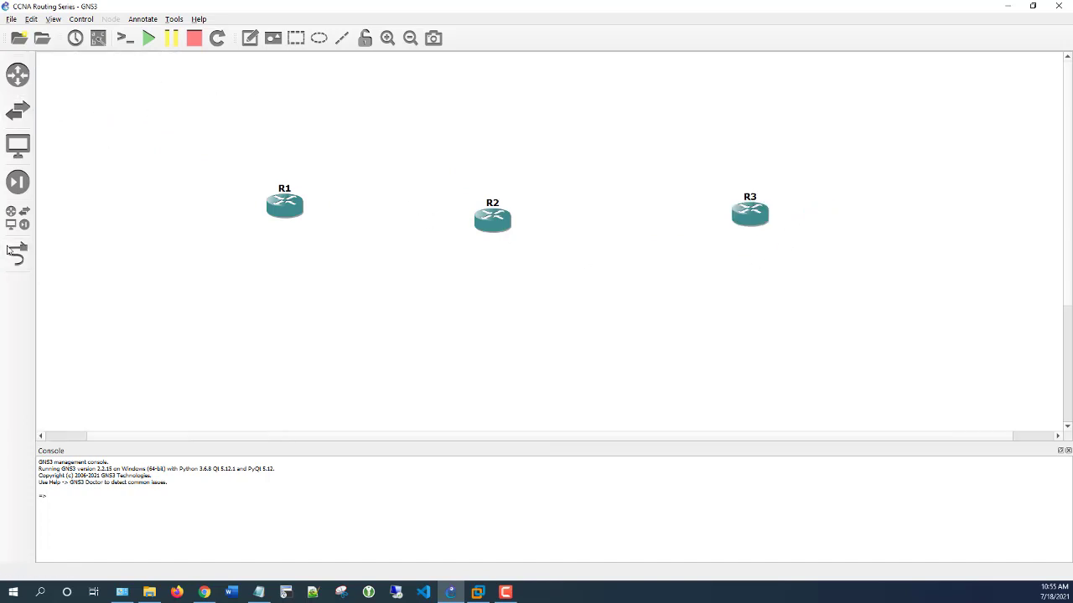
{"action": "left_click_drag", "start_coordinate": [493, 228], "coordinate": [512, 225]}
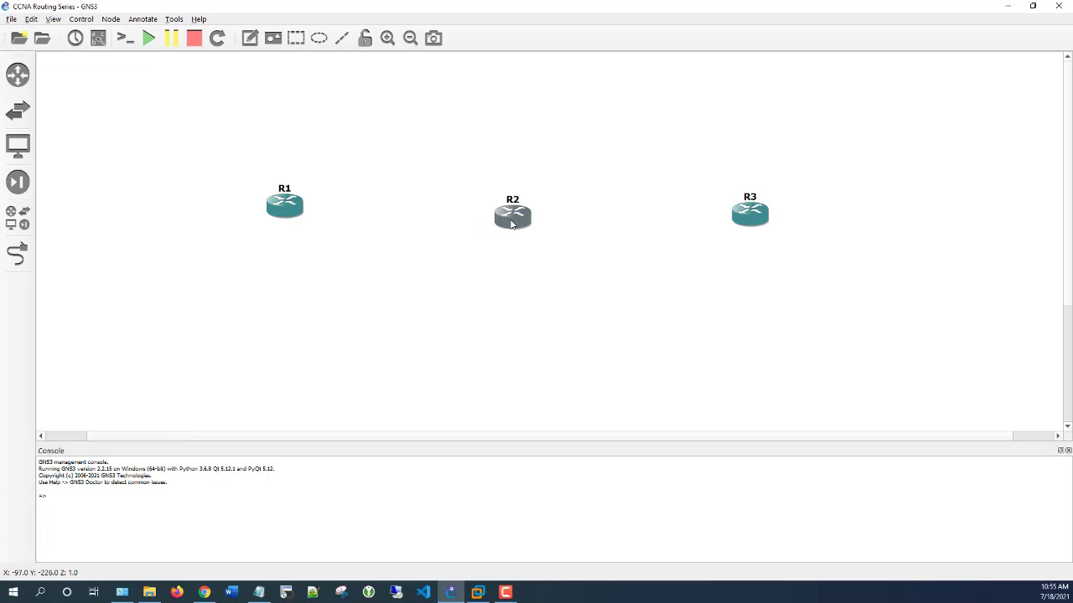
Link R1's GigabitEthernet0/0 to R2's GigabitEthernet0/0.
{"action": "left_click", "coordinate": [19, 260]}
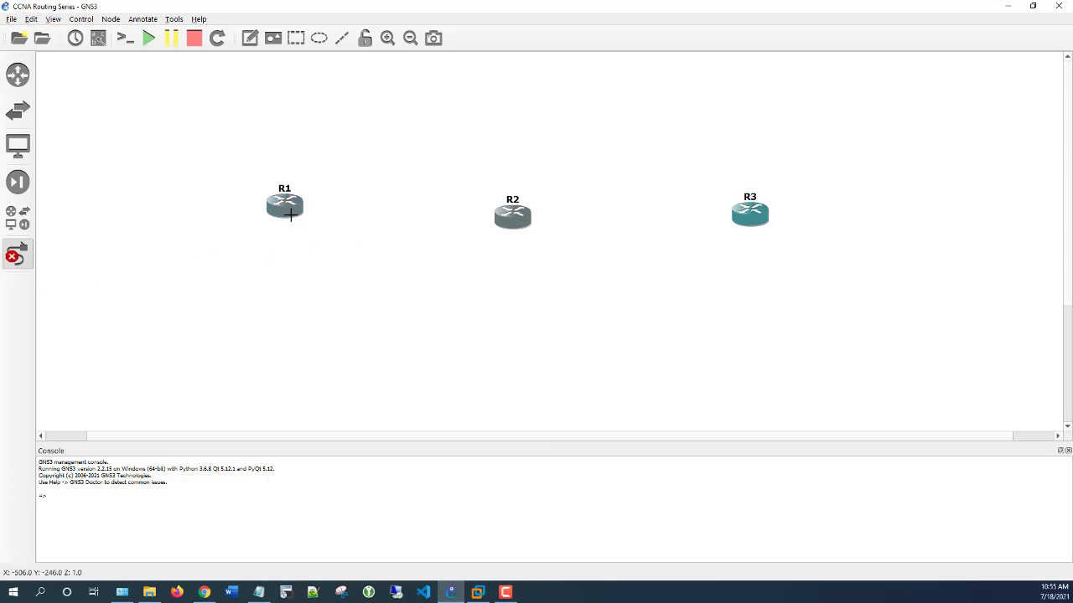
{"action": "left_click", "coordinate": [296, 212]}
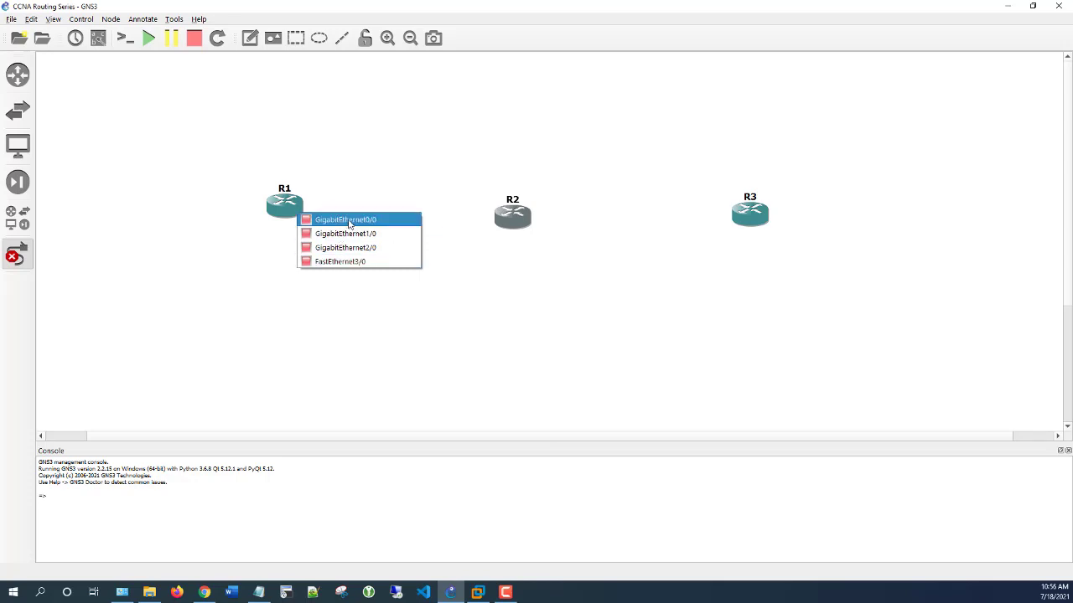
{"action": "left_click", "coordinate": [384, 222]}
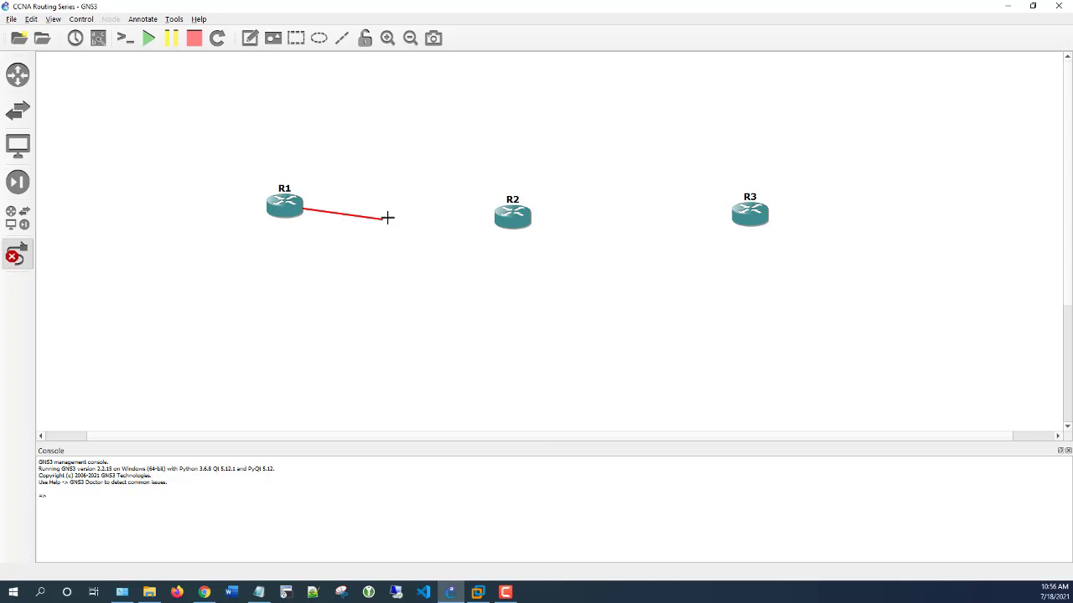
{"action": "left_click", "coordinate": [511, 216]}
{"action": "left_click", "coordinate": [548, 227]}
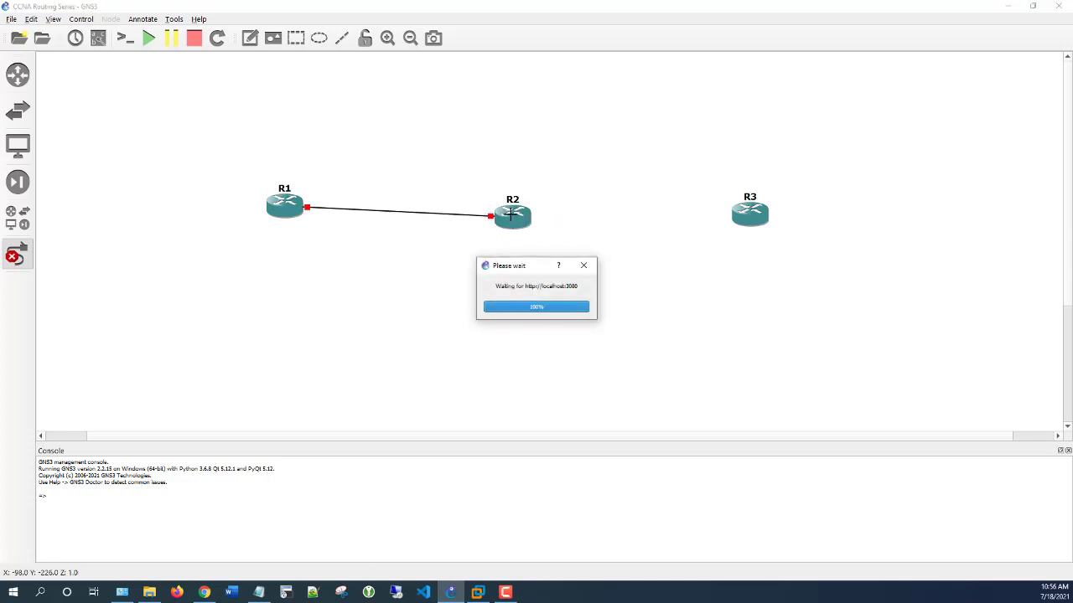
Link R2's GigabitEthernet1/0 to R3's GigabitEthernet1/0, and shift R1 and R2 so the three routers line up.
{"action": "left_click", "coordinate": [518, 223]}
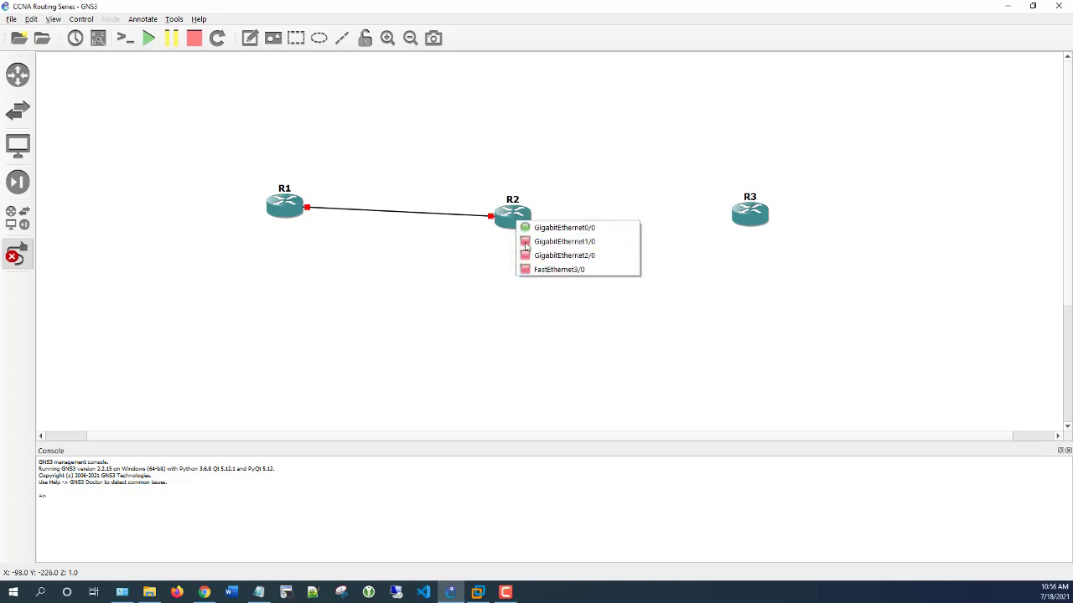
{"action": "left_click", "coordinate": [563, 241]}
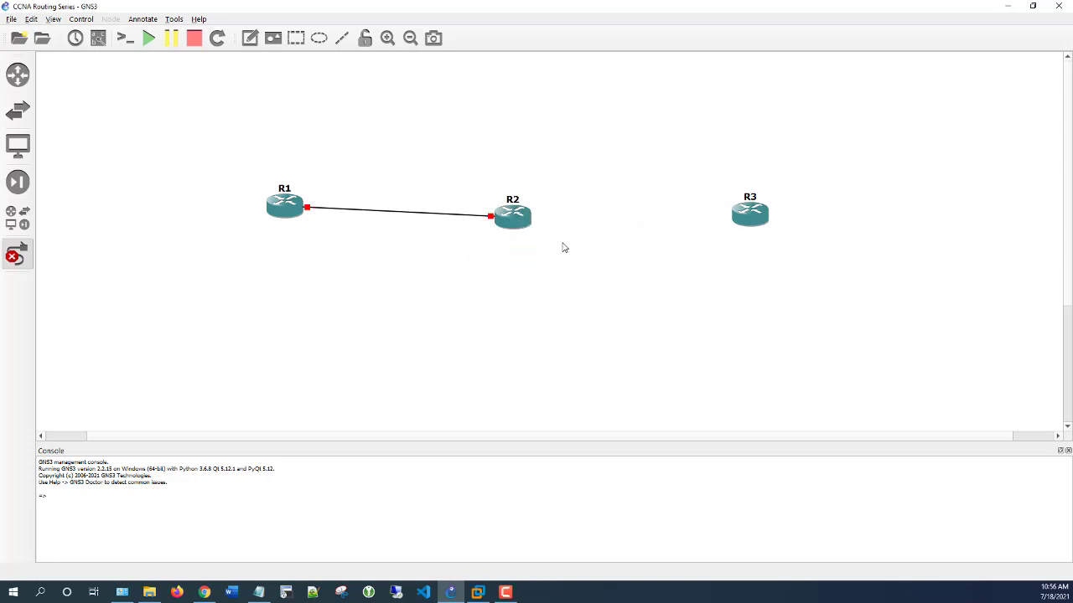
{"action": "left_click", "coordinate": [747, 215]}
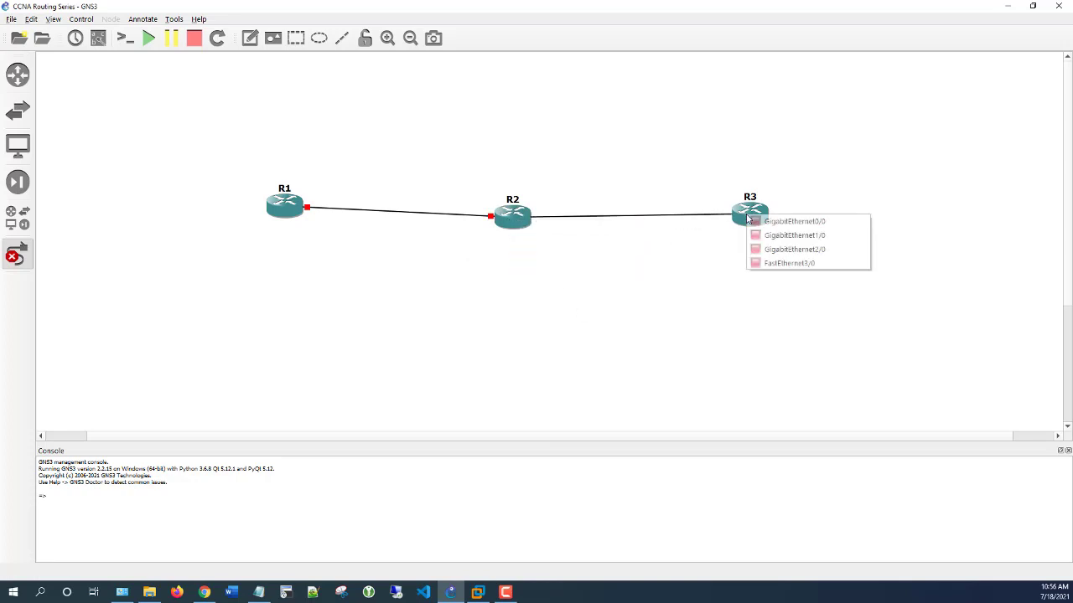
{"action": "left_click", "coordinate": [813, 235]}
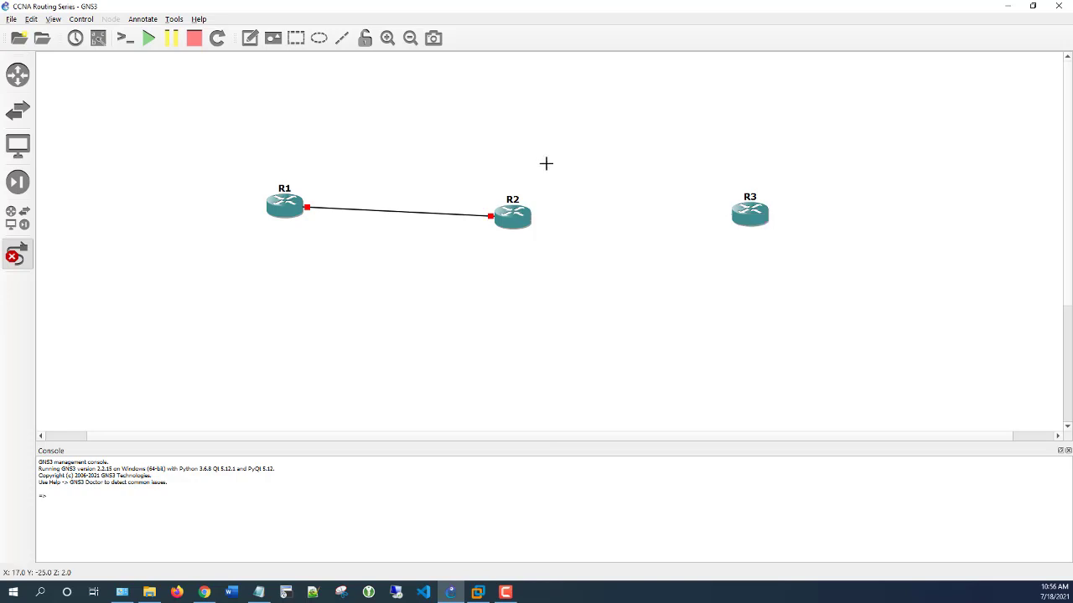
{"action": "left_click", "coordinate": [16, 256]}
{"action": "left_click_drag", "start_coordinate": [300, 217], "coordinate": [266, 223]}
{"action": "left_click_drag", "start_coordinate": [508, 223], "coordinate": [497, 221]}
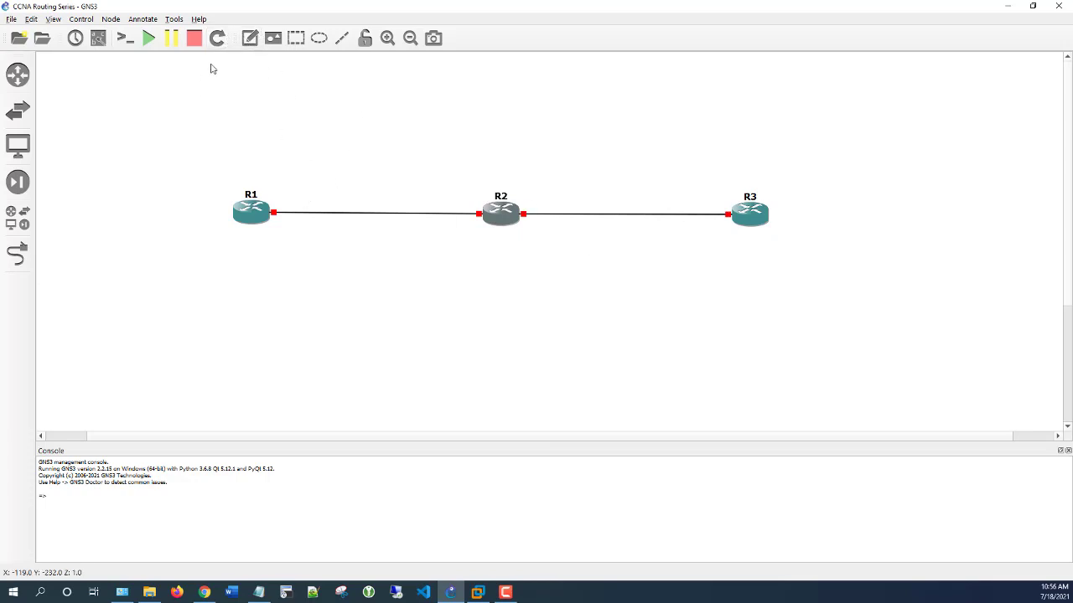
Add the note 192.168.1.0/24 above the link between R1 and R2.
{"action": "left_click", "coordinate": [249, 40]}
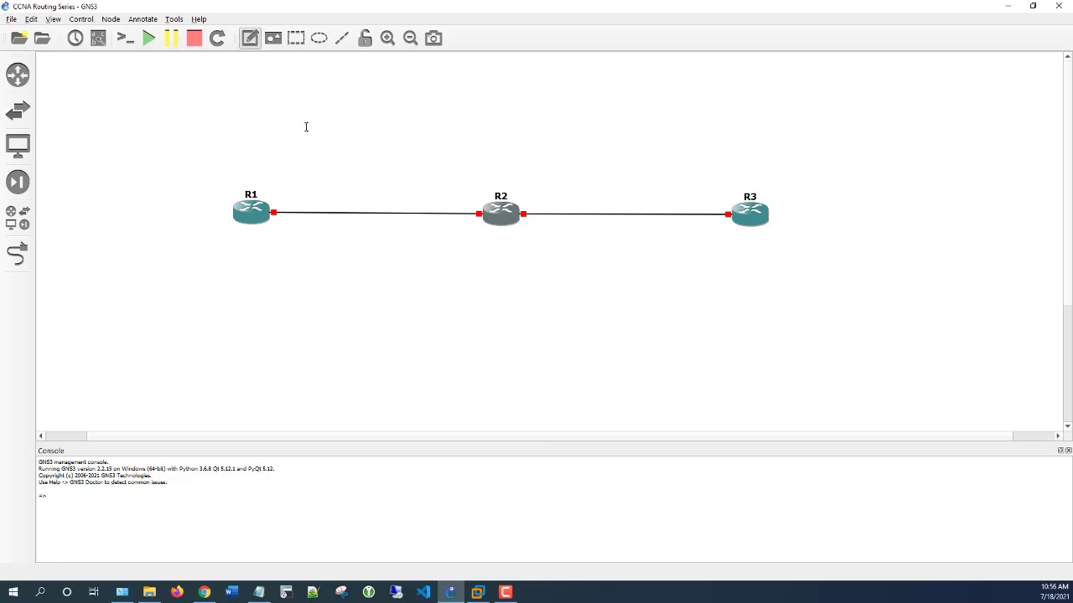
{"action": "left_click", "coordinate": [333, 177]}
{"action": "type", "text": "1"}
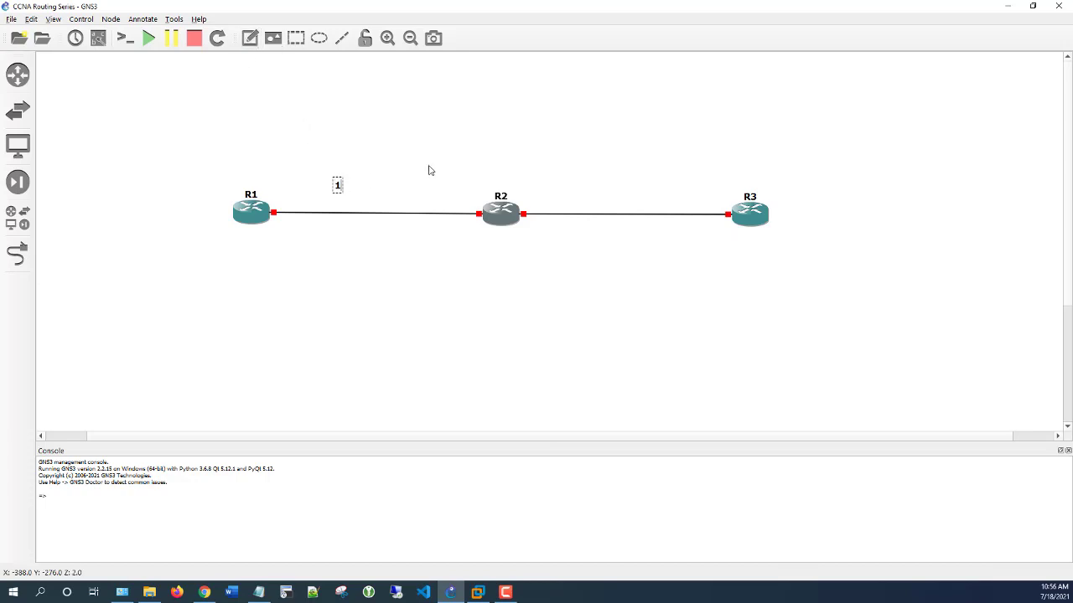
{"action": "type", "text": "92.1685"}
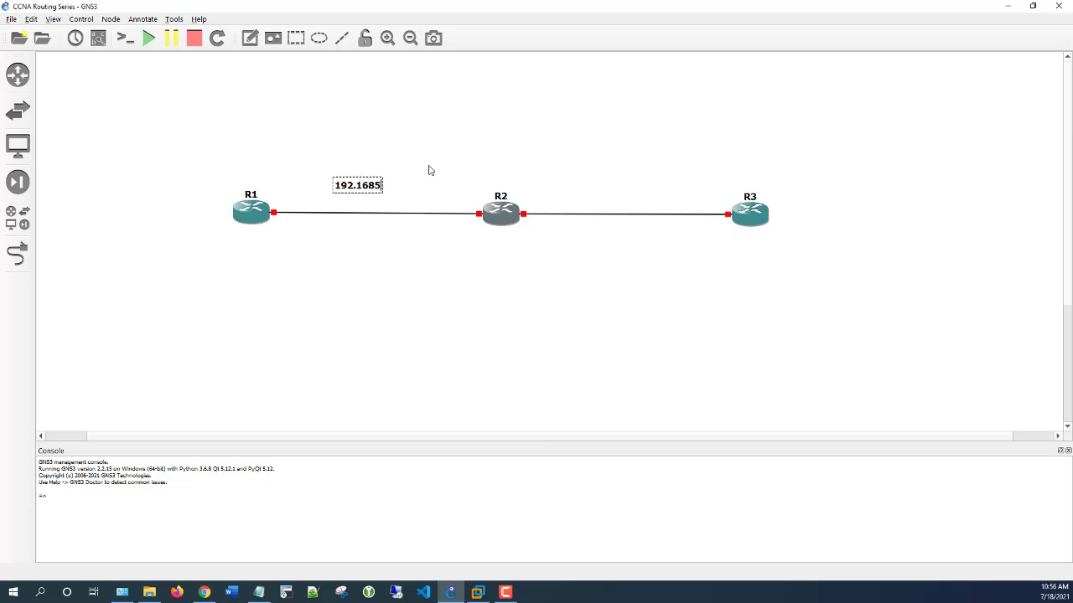
{"action": "key", "text": "BackSpace"}
{"action": "type", "text": ".1.0/24"}
Add the note 172.16.0.0/24 above the link between R2 and R3.
{"action": "left_click", "coordinate": [250, 38]}
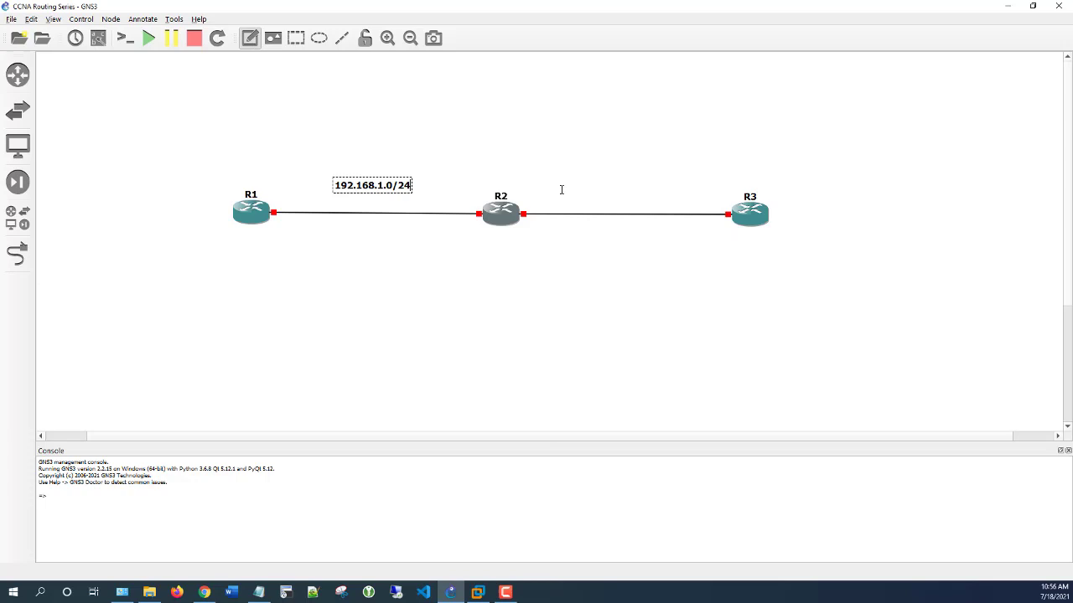
{"action": "left_click", "coordinate": [600, 180]}
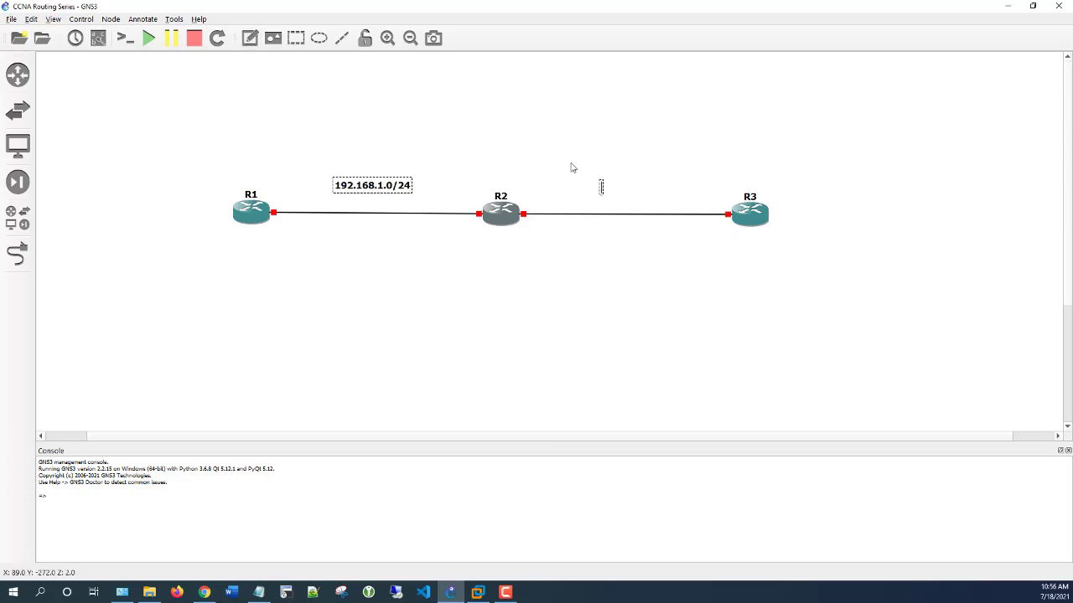
{"action": "type", "text": "172.16.0"}
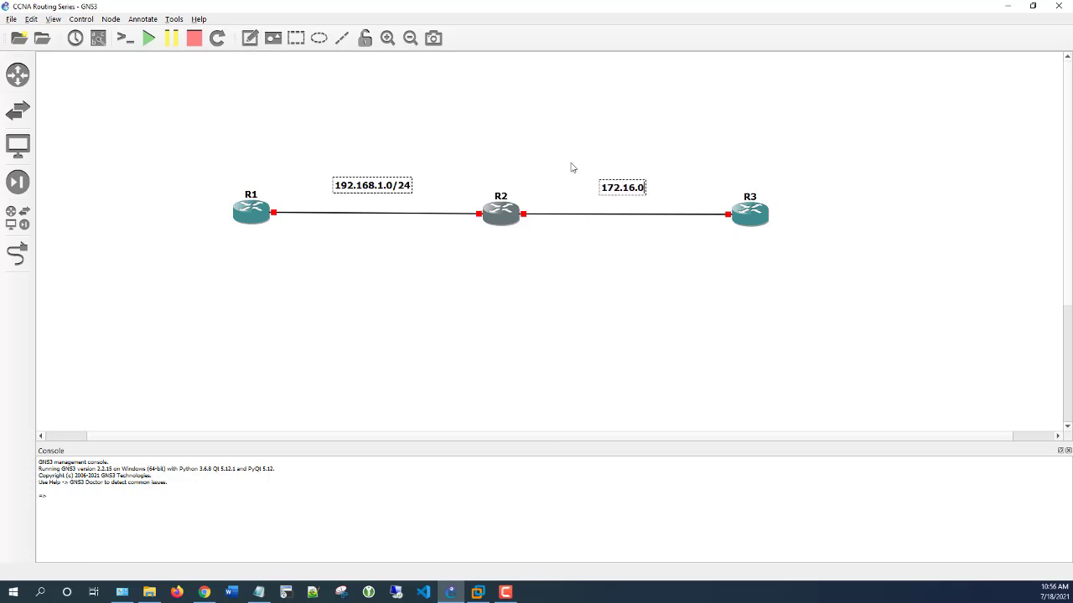
{"action": "type", "text": ".0/24"}
{"action": "left_click", "coordinate": [560, 134]}
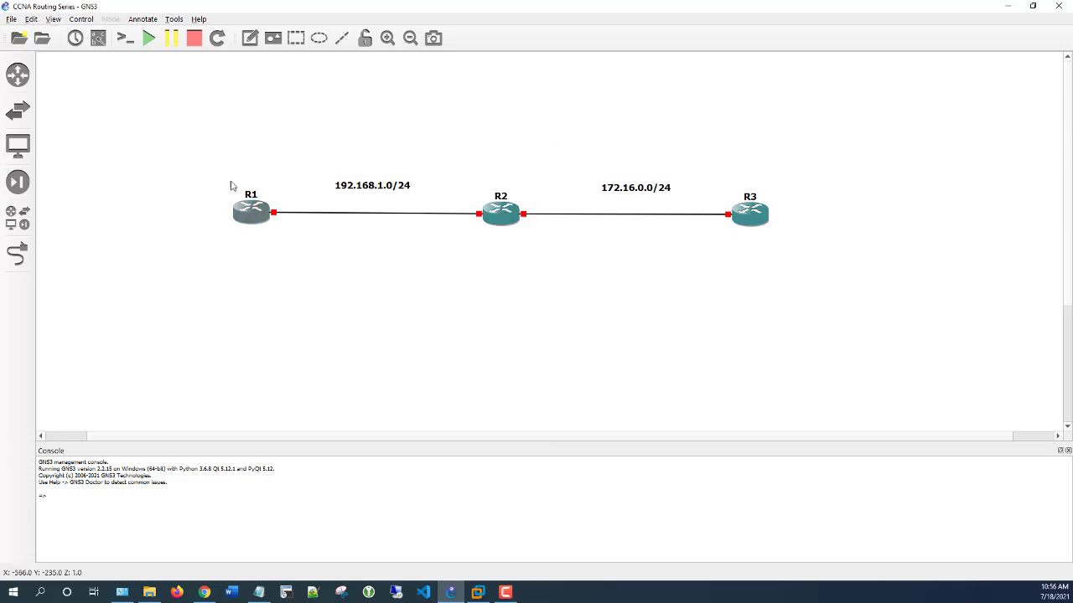
Add the note .1 at R1's end of the link to R2.
{"action": "left_click", "coordinate": [249, 37]}
{"action": "left_click", "coordinate": [275, 196]}
{"action": "type", "text": ".0"}
{"action": "key", "text": "BackSpace"}
{"action": "type", "text": "1"}
Add the note .2 at R2's end of the link to R1, and nudge the .1 and .2 notes clear of the link.
{"action": "left_click", "coordinate": [250, 38]}
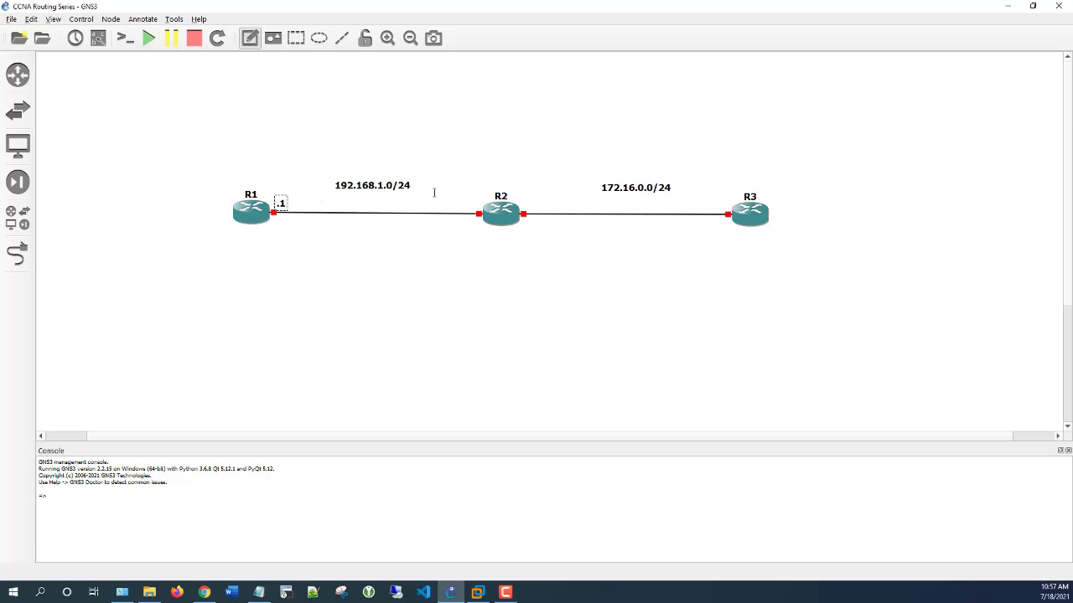
{"action": "key", "text": "Escape"}
{"action": "type", "text": ".2"}
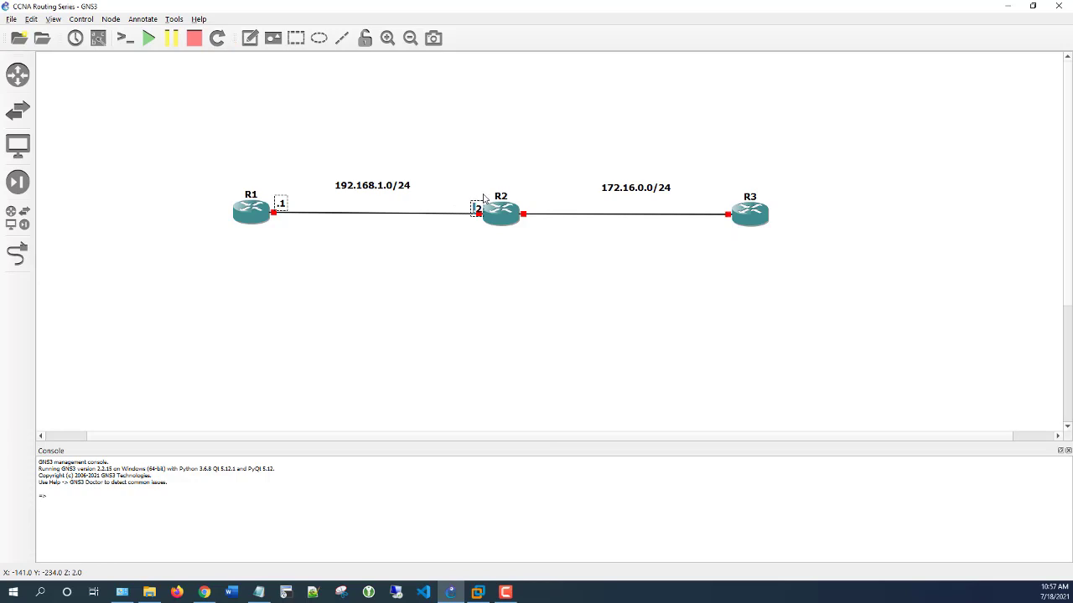
{"action": "left_click_drag", "start_coordinate": [479, 206], "coordinate": [474, 202]}
{"action": "left_click_drag", "start_coordinate": [281, 204], "coordinate": [285, 201]}
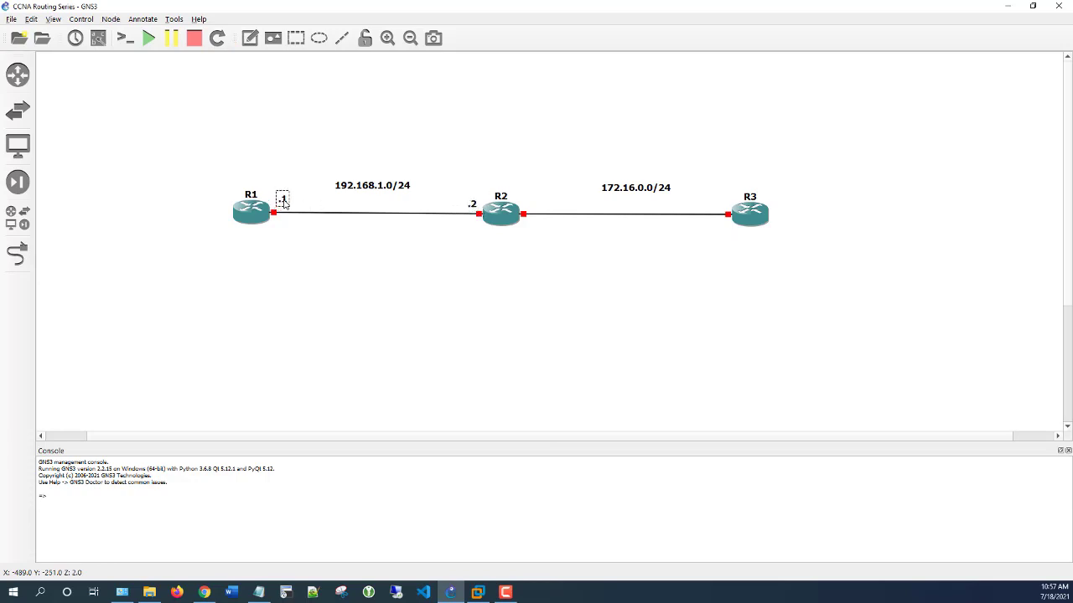
Duplicate the .2 note and position the copy at R2's end of the link to R3.
{"action": "right_click", "coordinate": [474, 205]}
{"action": "left_click", "coordinate": [507, 208]}
{"action": "left_click_drag", "start_coordinate": [484, 217], "coordinate": [536, 207]}
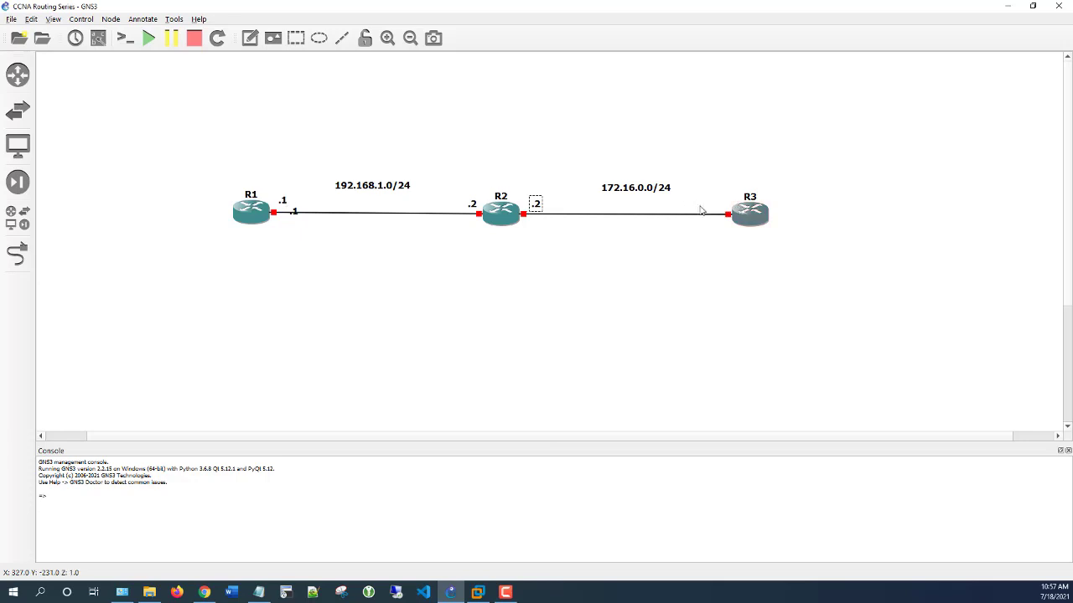
Add the note .3 at R3's end of the link to R2, and start all the routers.
{"action": "left_click", "coordinate": [249, 37]}
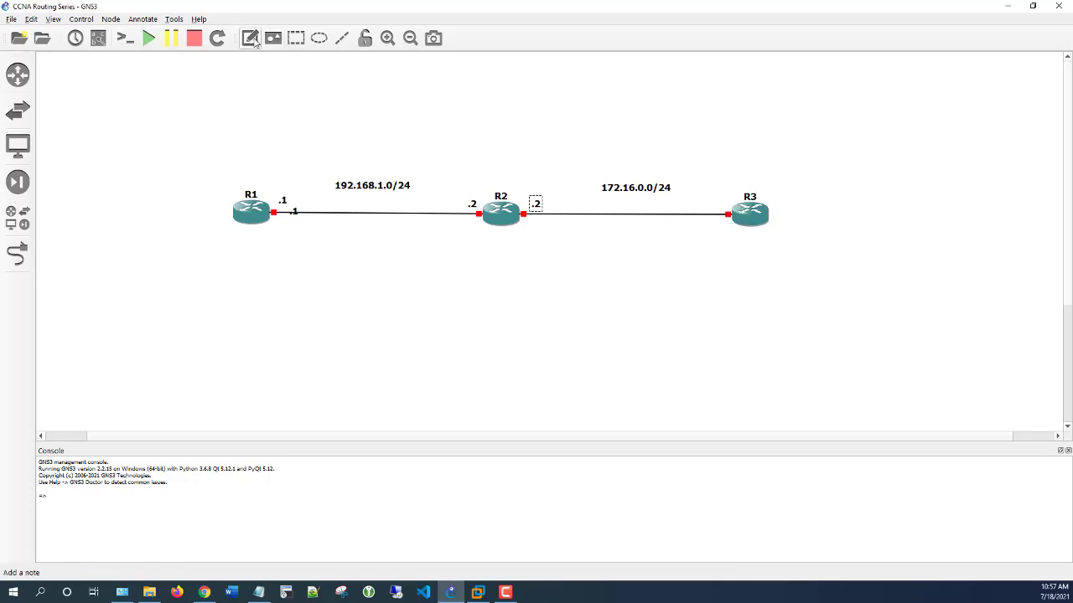
{"action": "left_click", "coordinate": [720, 209]}
{"action": "type", "text": ".3"}
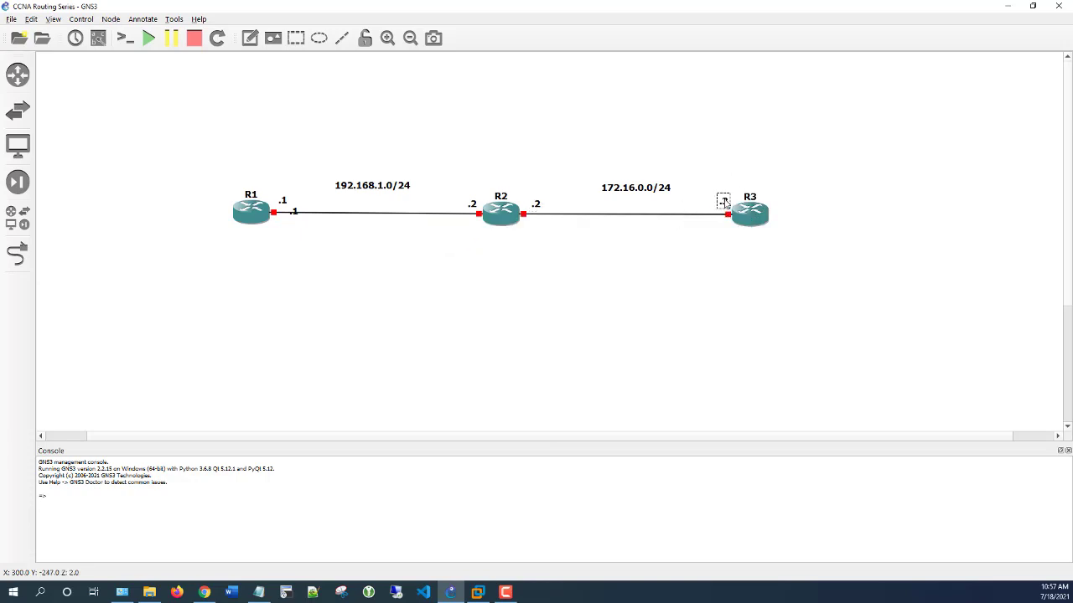
{"action": "left_click", "coordinate": [636, 270]}
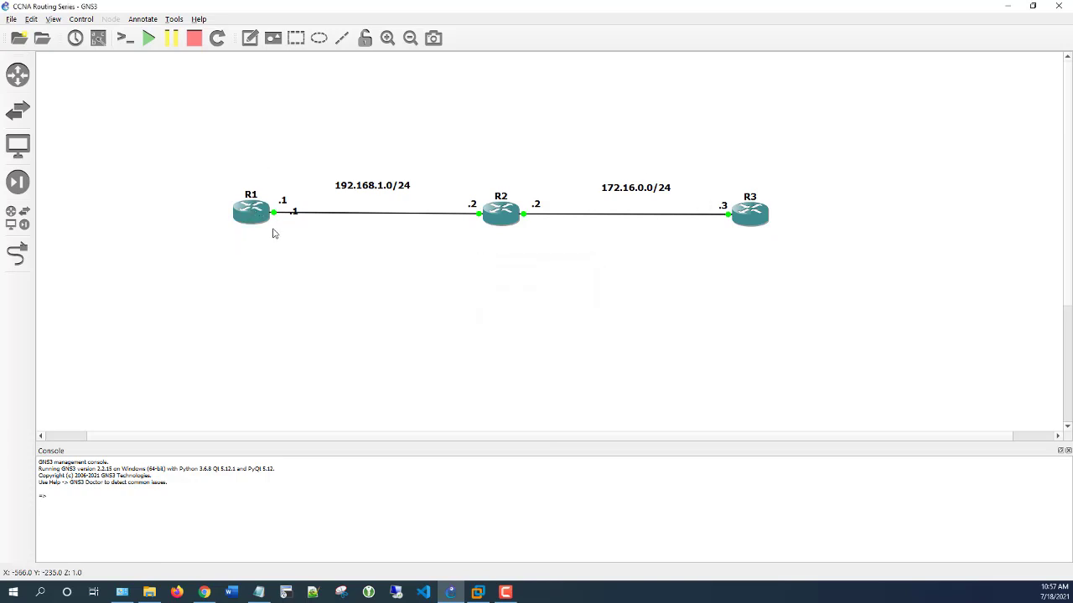
Pull the stray duplicate .1 note off the R1–R2 link and delete it.
{"action": "left_click_drag", "start_coordinate": [295, 215], "coordinate": [298, 186]}
{"action": "right_click", "coordinate": [297, 186]}
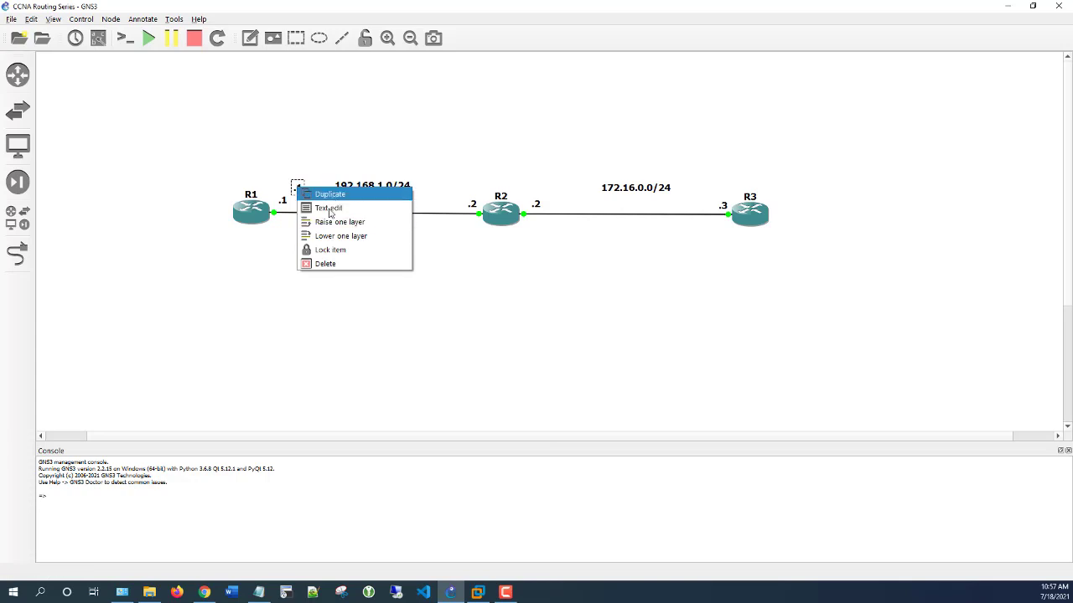
{"action": "left_click", "coordinate": [325, 263]}
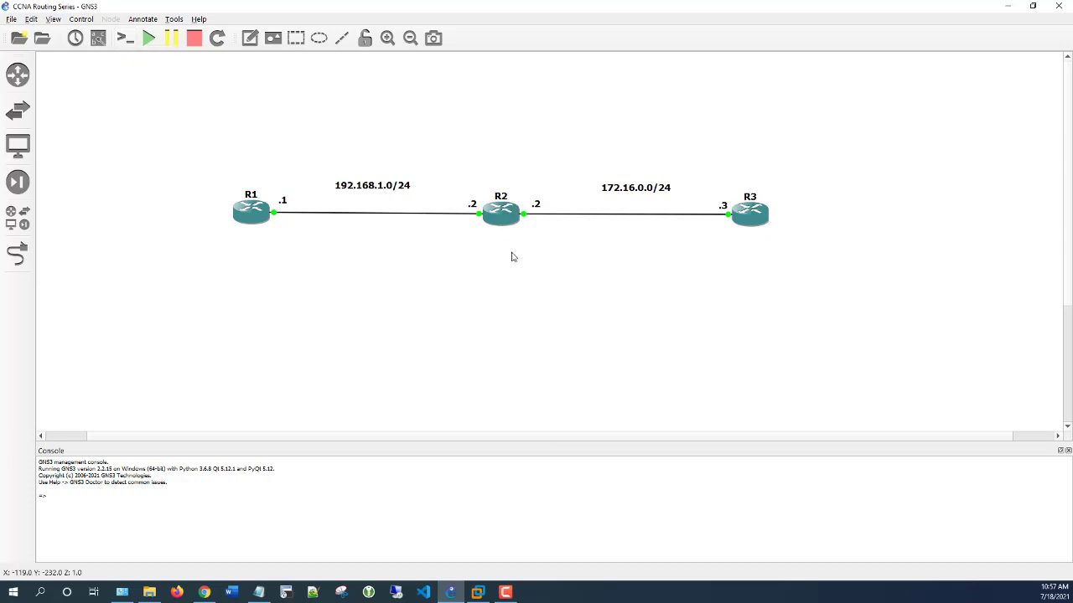
Switch to the terminal window, place it over the topology, and check the R1, R2 and R3 consoles.
{"action": "key", "text": "alt+Tab"}
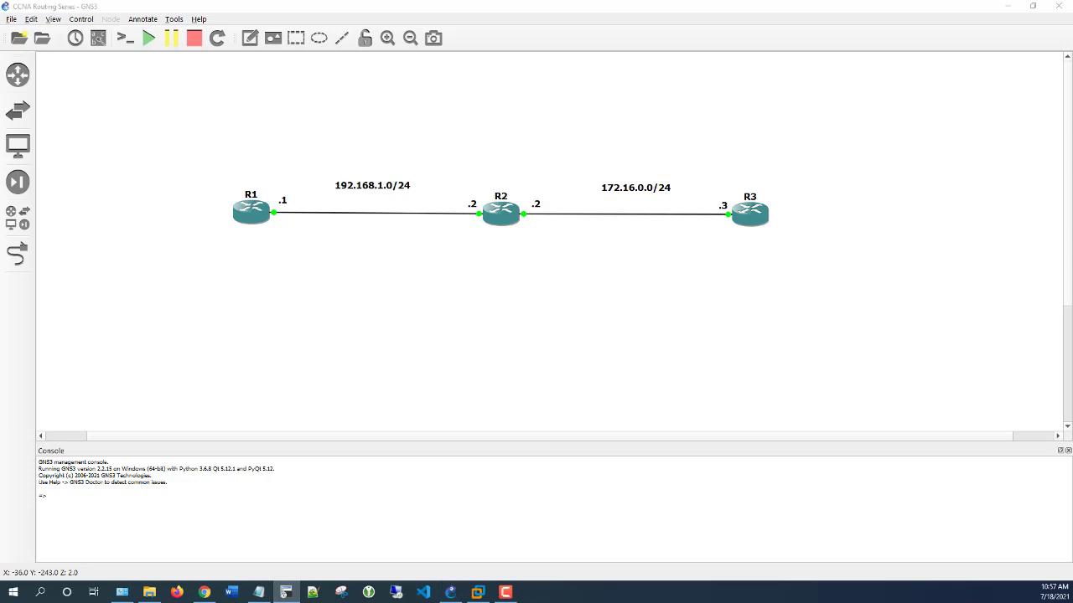
{"action": "left_click_drag", "start_coordinate": [1072, 138], "coordinate": [526, 107]}
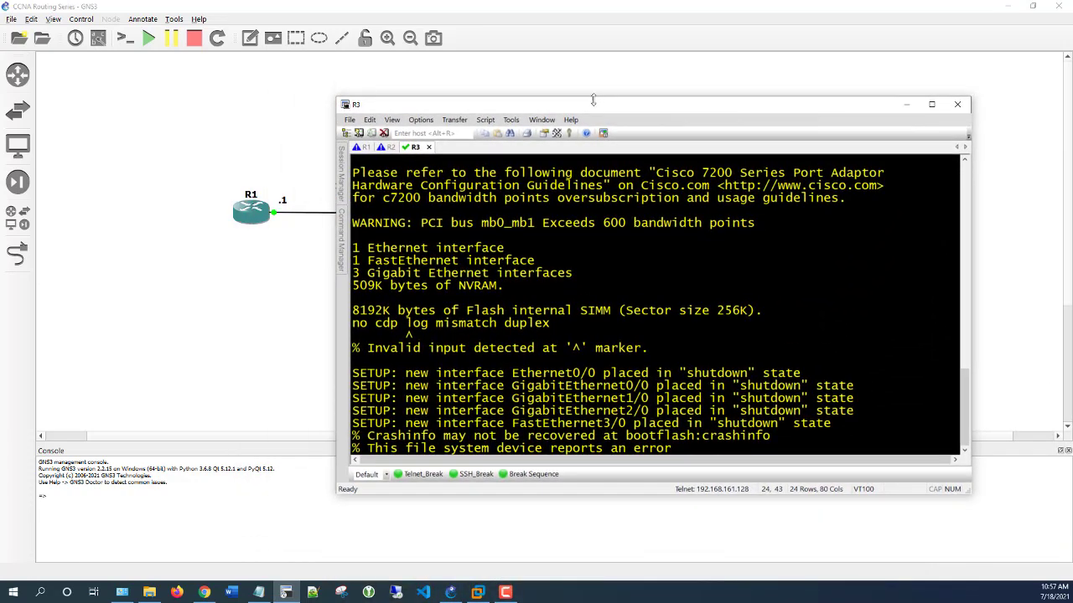
{"action": "left_click", "coordinate": [364, 148]}
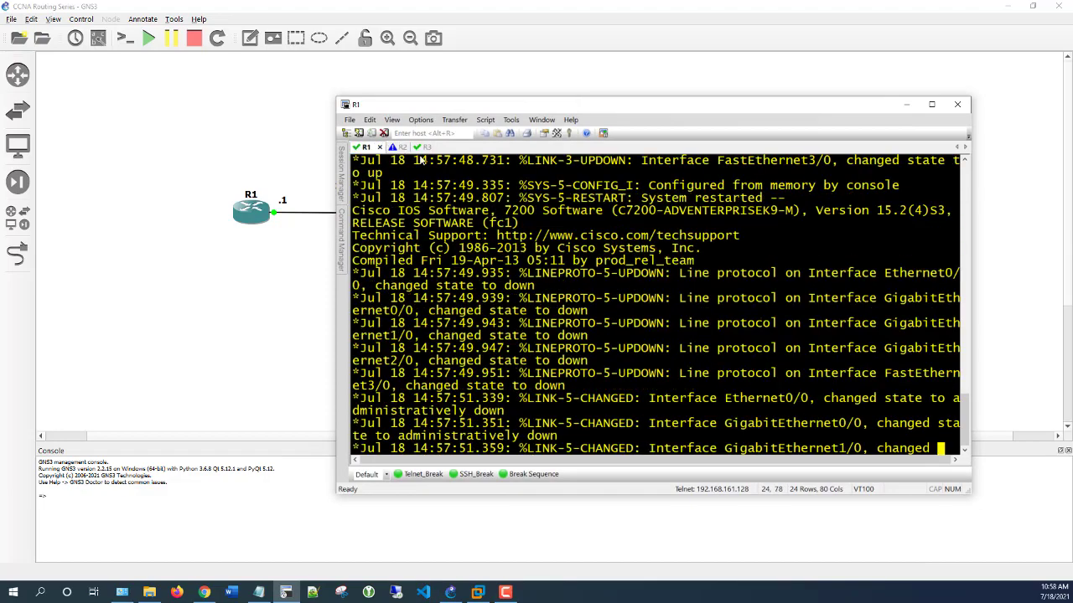
{"action": "mouse_move", "coordinate": [518, 99]}
{"action": "left_mouse_down"}
{"action": "mouse_move", "coordinate": [541, 239]}
{"action": "mouse_move", "coordinate": [559, 95]}
{"action": "mouse_move", "coordinate": [503, 93]}
{"action": "left_mouse_up"}
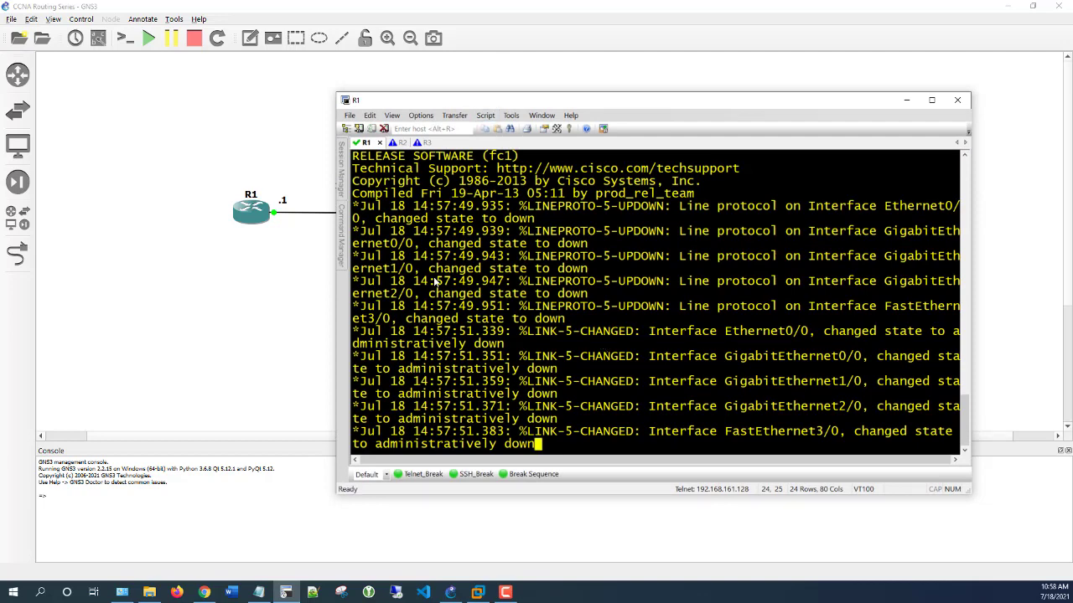
{"action": "left_click", "coordinate": [395, 142]}
{"action": "left_click", "coordinate": [425, 142]}
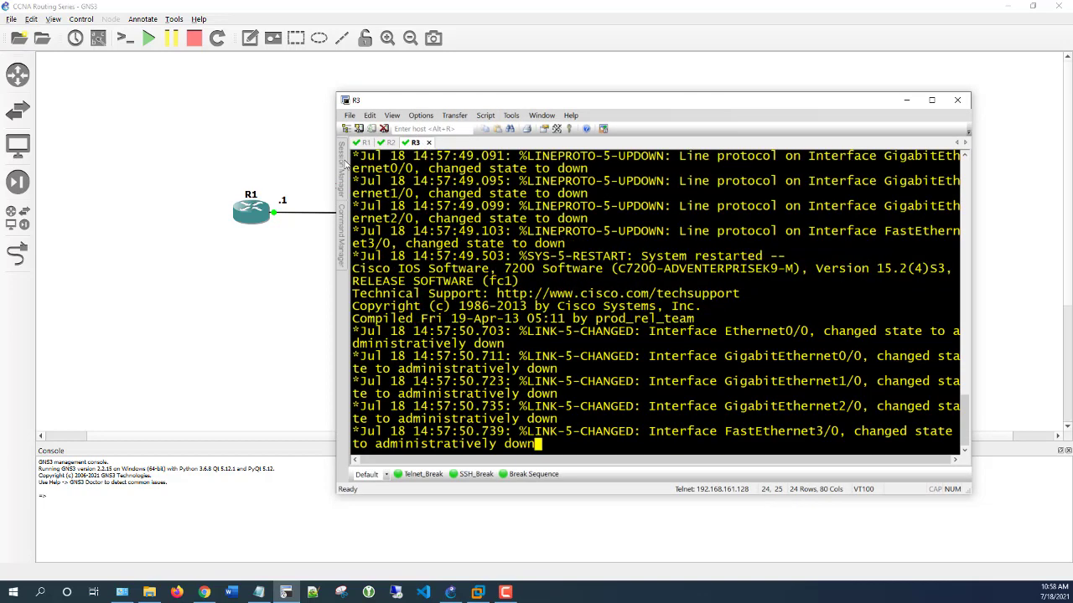
Run show ip int brief on R1 and examine the listed interfaces and their IP addresses and status.
{"action": "left_click", "coordinate": [363, 142]}
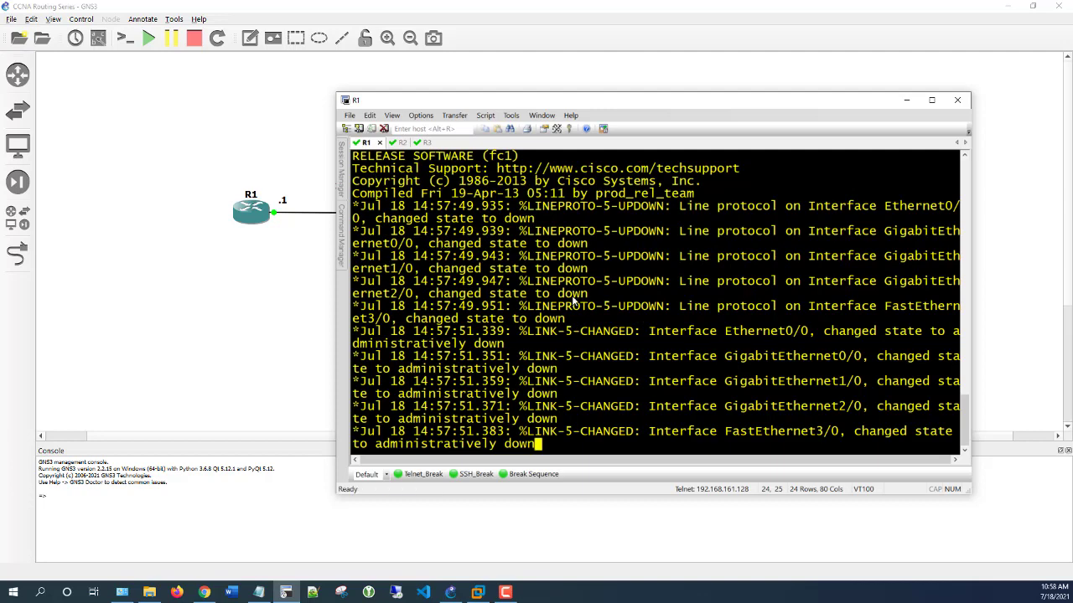
{"action": "key", "text": "Return"}
{"action": "key", "text": "Return"}
{"action": "key", "text": "Return"}
{"action": "key", "text": "Return"}
{"action": "key", "text": "Return"}
{"action": "key", "text": "Return"}
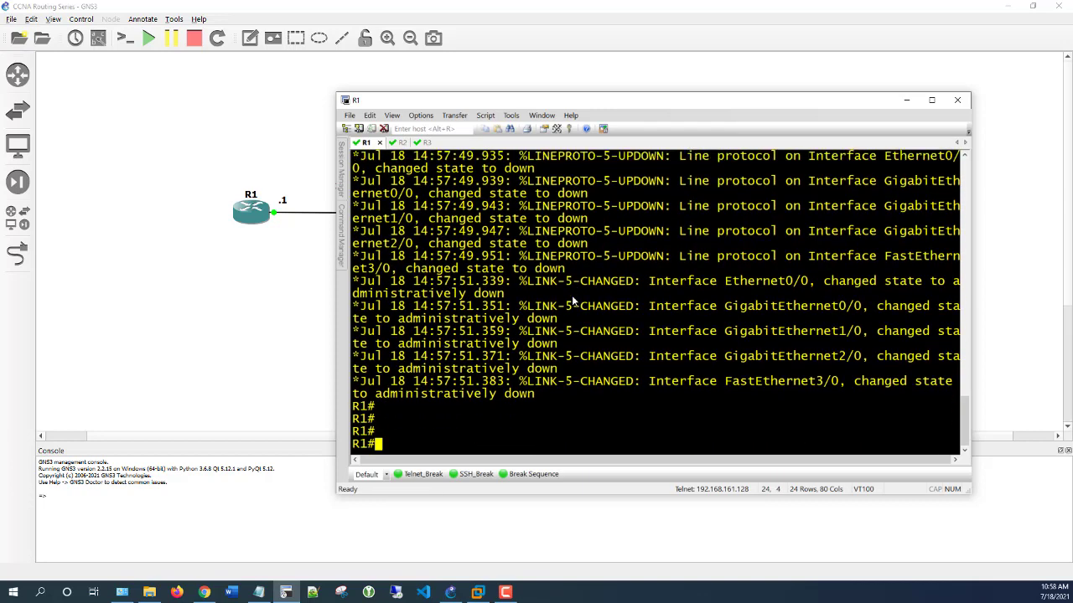
{"action": "type", "text": "show"}
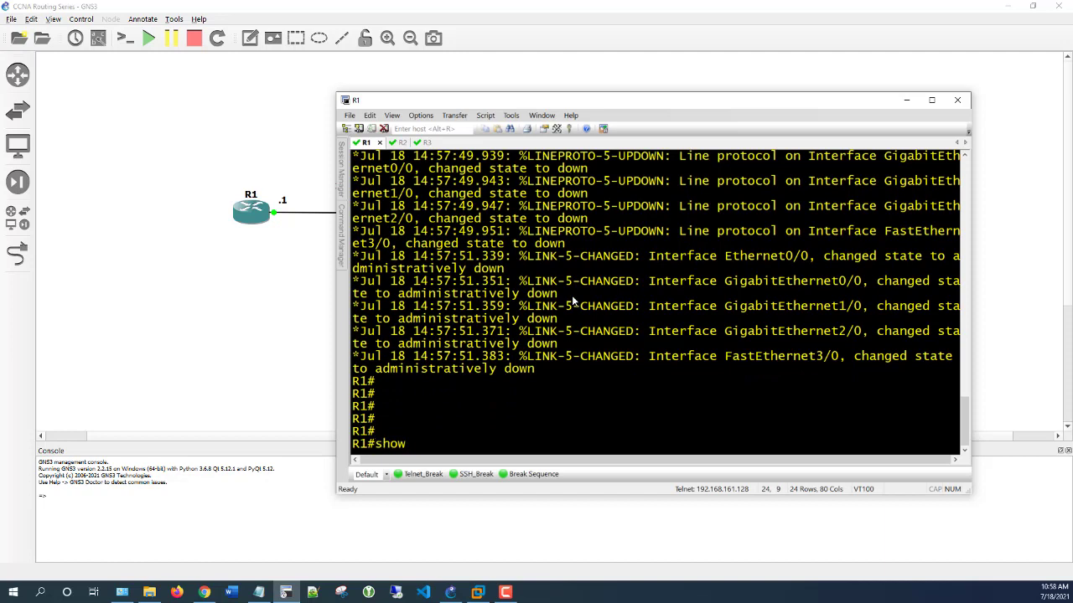
{"action": "type", "text": " ip int brief"}
{"action": "key", "text": "Return"}
{"action": "key", "text": "Return"}
{"action": "key", "text": "Return"}
{"action": "key", "text": "Return"}
{"action": "key", "text": "Return"}
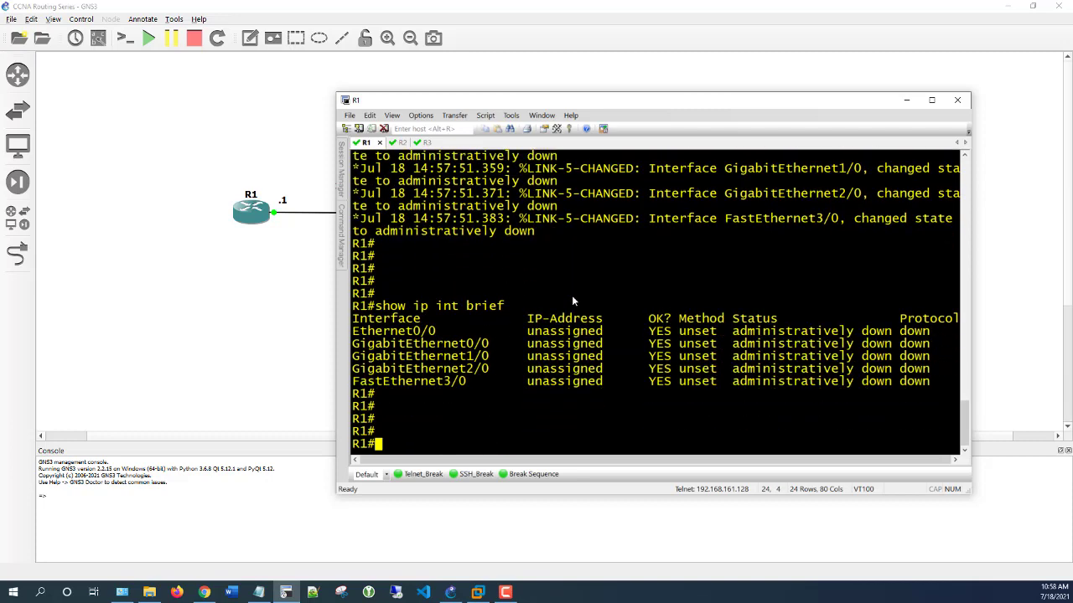
{"action": "left_click_drag", "start_coordinate": [354, 331], "coordinate": [512, 383]}
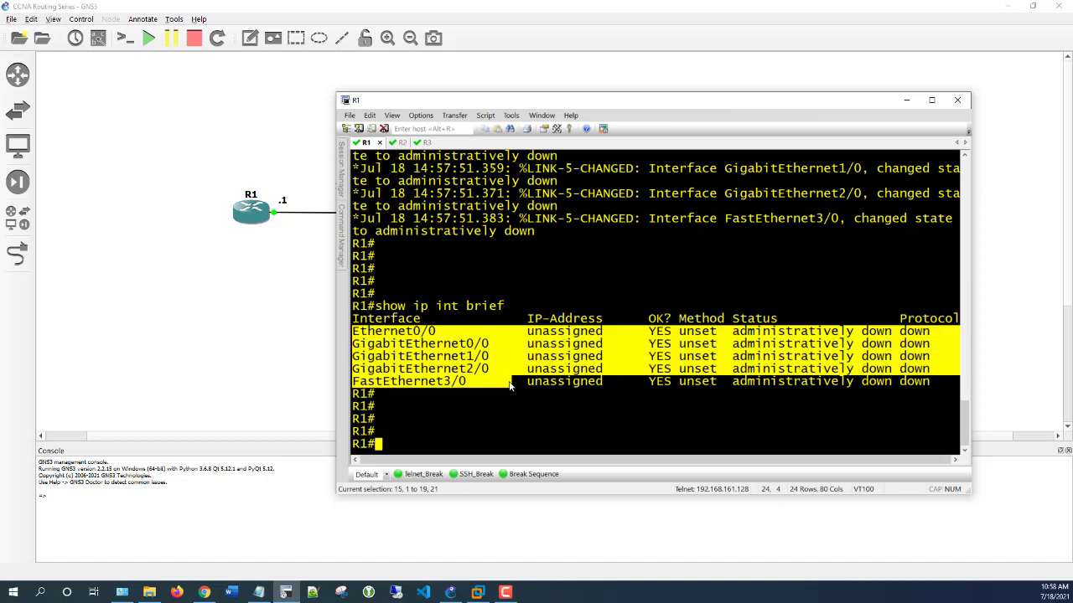
{"action": "mouse_move", "coordinate": [510, 385]}
{"action": "left_mouse_down"}
{"action": "mouse_move", "coordinate": [485, 346]}
{"action": "mouse_move", "coordinate": [489, 385]}
{"action": "left_mouse_up"}
Switch to the R2 console and run show ip int brief to check its interfaces.
{"action": "left_click", "coordinate": [398, 142]}
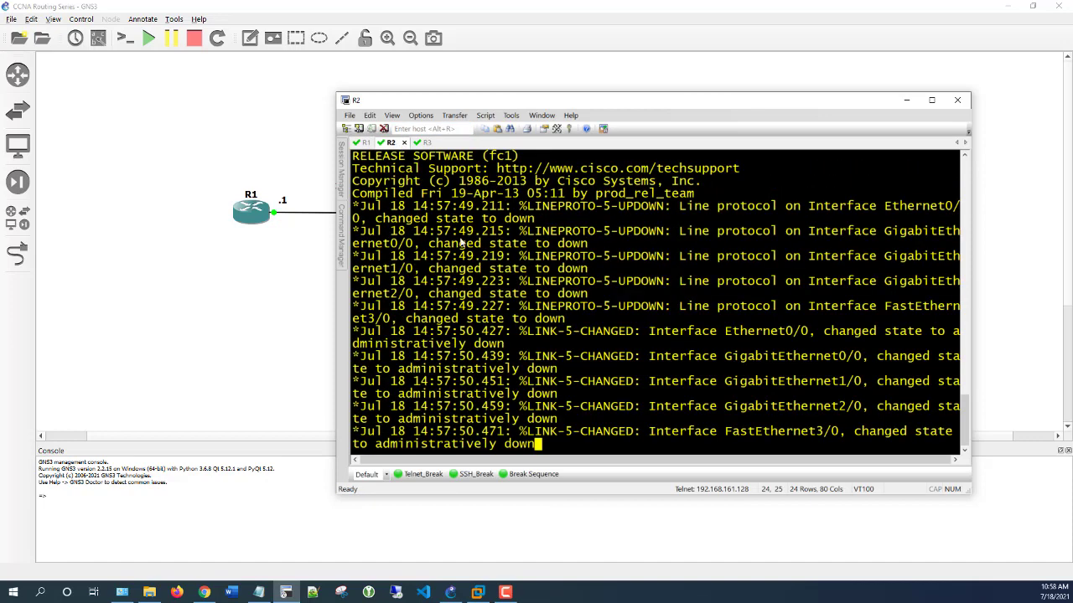
{"action": "key", "text": "Return"}
{"action": "key", "text": "Return"}
{"action": "key", "text": "Return"}
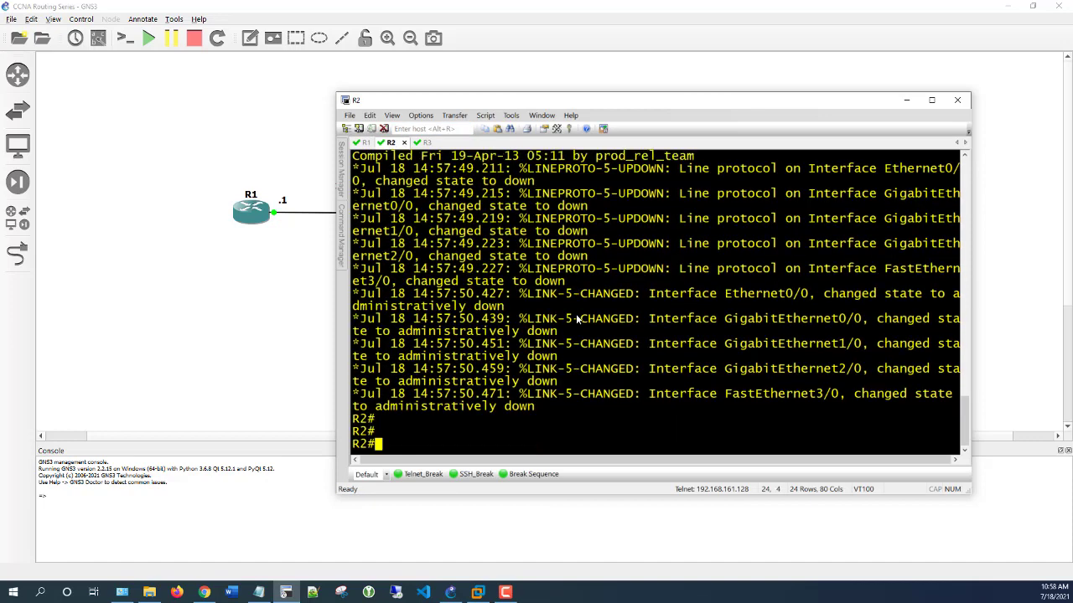
{"action": "key", "text": "Return"}
{"action": "key", "text": "Return"}
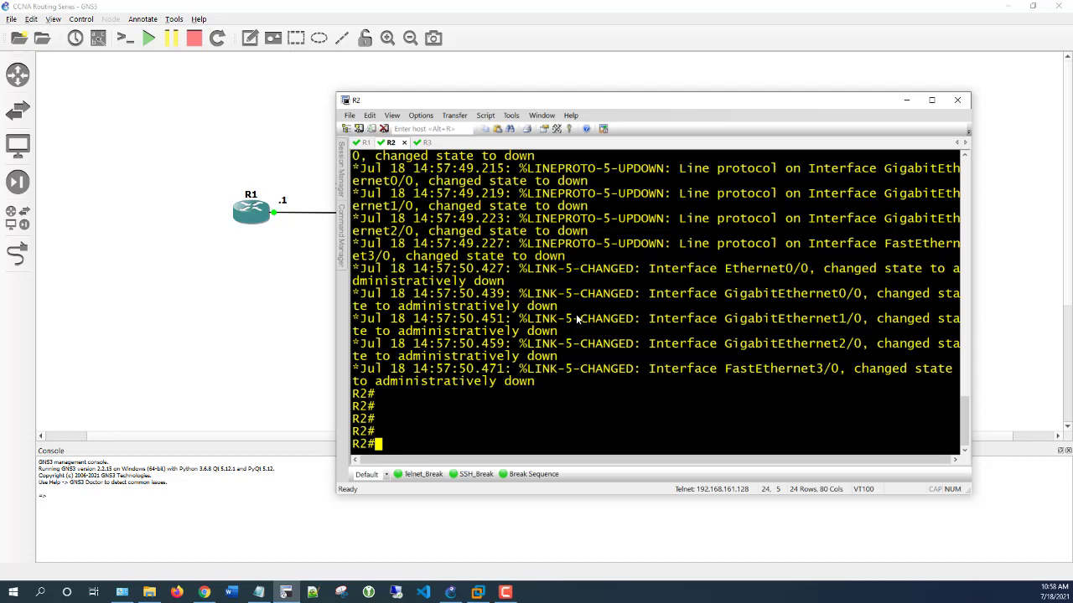
{"action": "type", "text": "show ip int brief"}
{"action": "key", "text": "Return"}
{"action": "key", "text": "Return"}
{"action": "key", "text": "Return"}
{"action": "key", "text": "Return"}
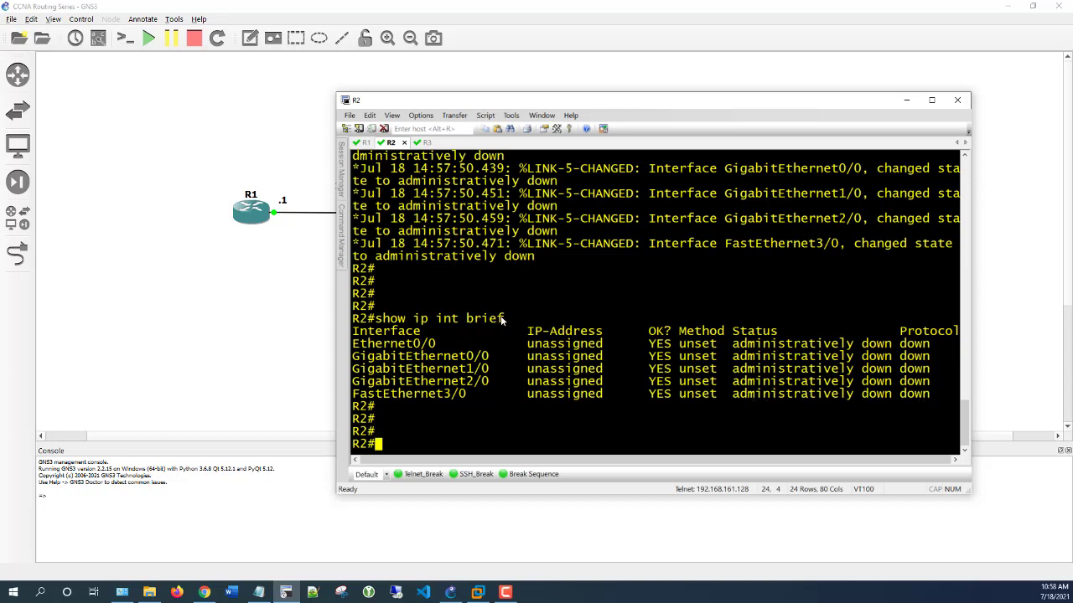
Copy the show ip int brief command from R2's output and run it on the R3 console.
{"action": "left_click_drag", "start_coordinate": [505, 319], "coordinate": [375, 319]}
{"action": "key", "text": "ctrl+c"}
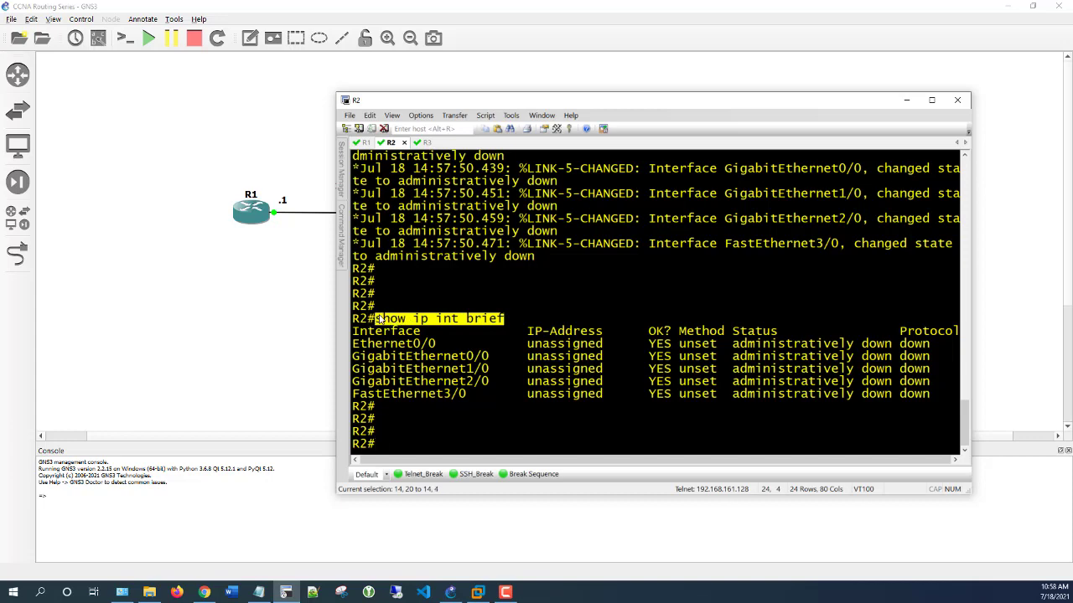
{"action": "left_click", "coordinate": [418, 143]}
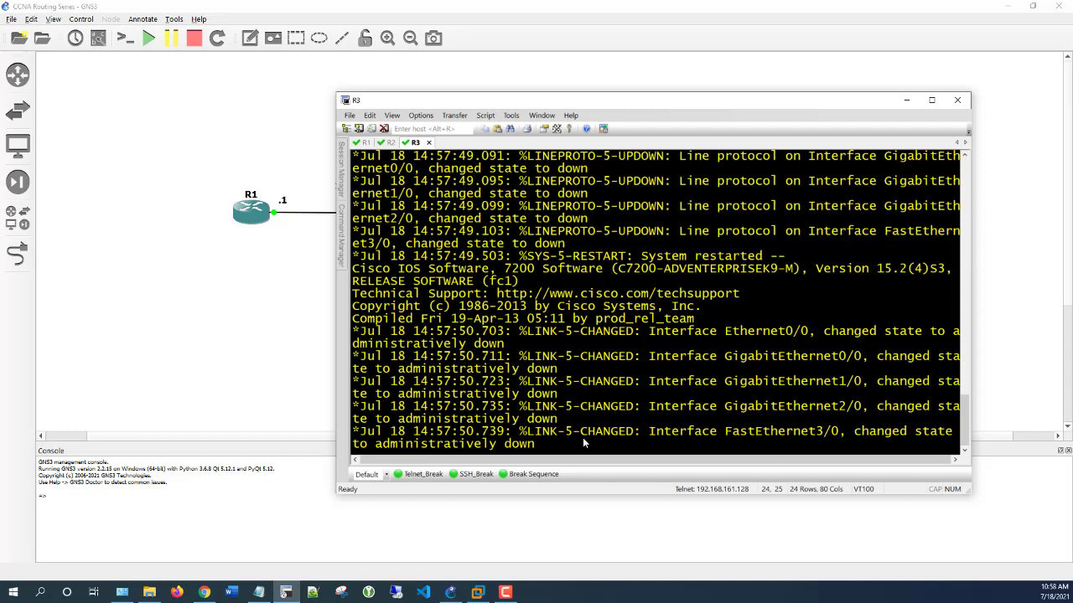
{"action": "key", "text": "Return"}
{"action": "key", "text": "Return"}
{"action": "key", "text": "Return"}
{"action": "key", "text": "Return"}
{"action": "key", "text": "Return"}
{"action": "key", "text": "Return"}
{"action": "key", "text": "Return"}
{"action": "key", "text": "Return"}
{"action": "right_click", "coordinate": [579, 397]}
{"action": "key", "text": "Return"}
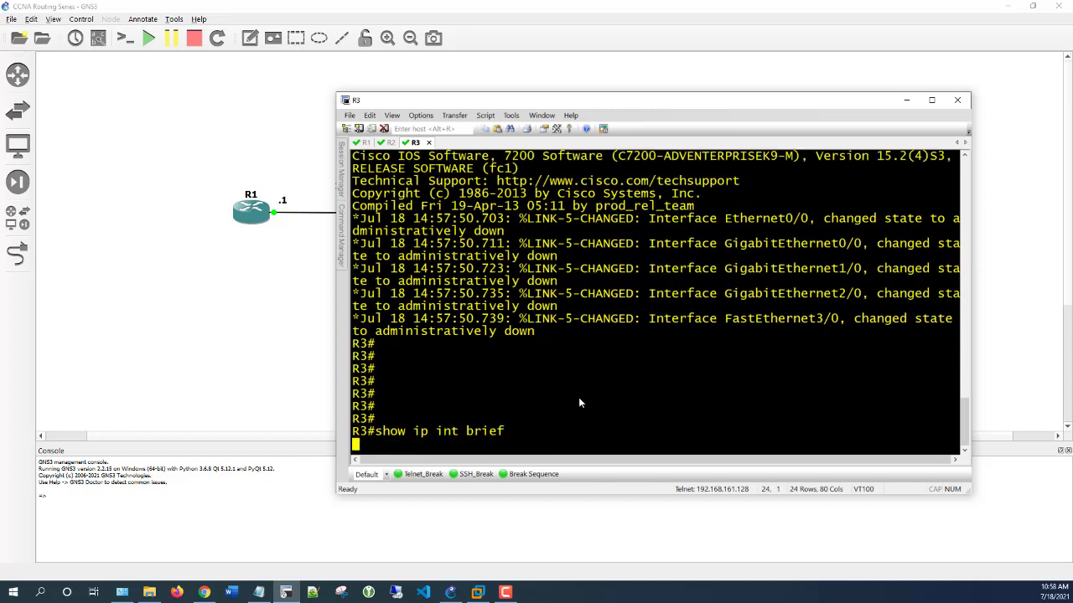
{"action": "key", "text": "Return"}
{"action": "key", "text": "Return"}
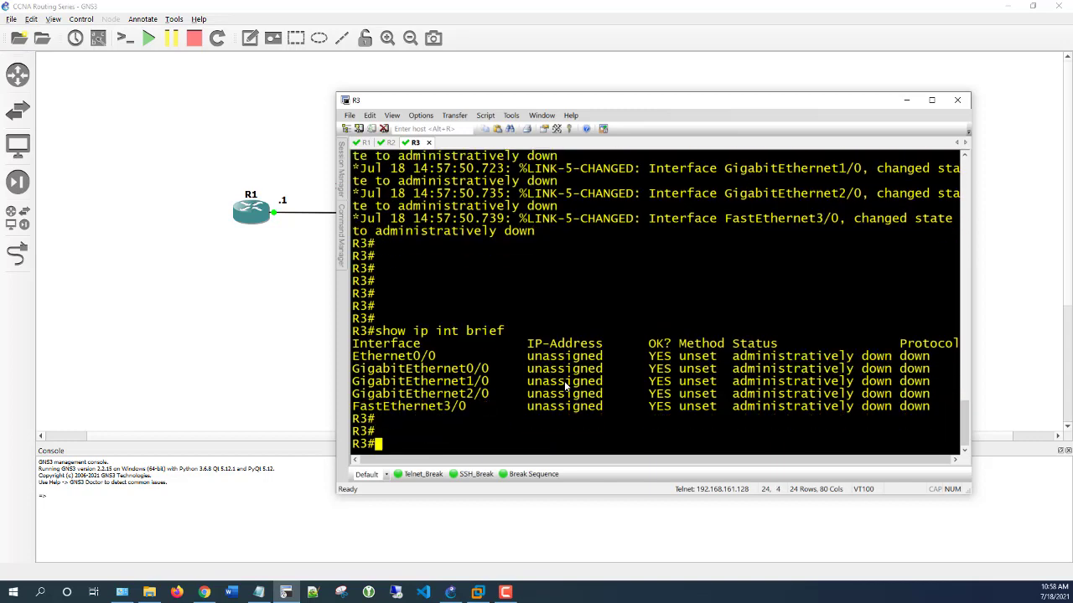
Return to the R1 console and reposition the terminal window so the topology's links are uncovered.
{"action": "mouse_move", "coordinate": [418, 98]}
{"action": "left_mouse_down"}
{"action": "mouse_move", "coordinate": [425, 280]}
{"action": "mouse_move", "coordinate": [417, 155]}
{"action": "mouse_move", "coordinate": [518, 133]}
{"action": "mouse_move", "coordinate": [429, 98]}
{"action": "left_mouse_up"}
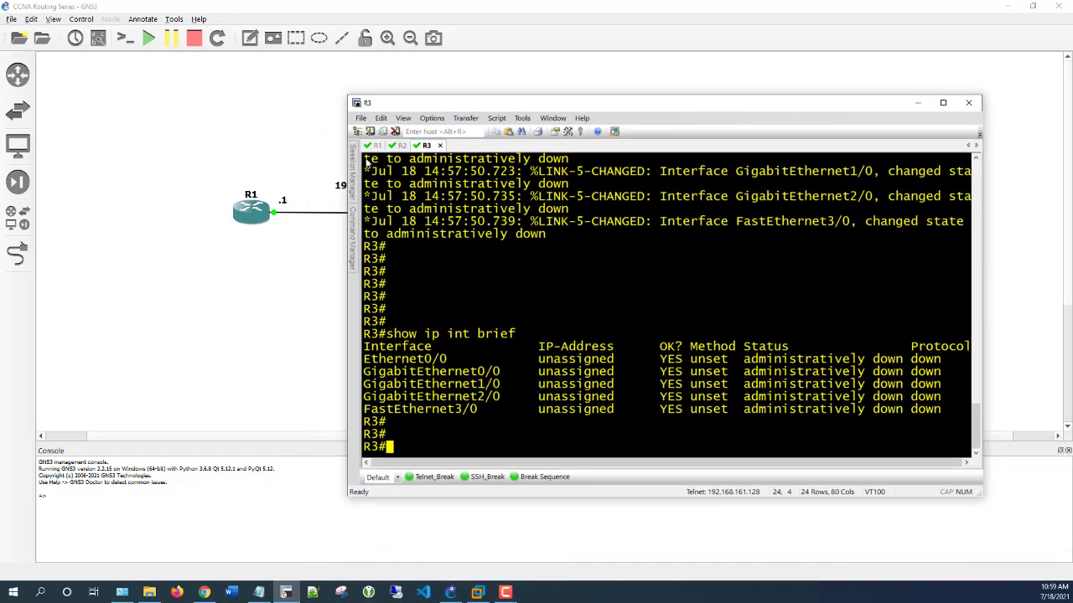
{"action": "left_click", "coordinate": [374, 145]}
{"action": "left_click", "coordinate": [527, 396]}
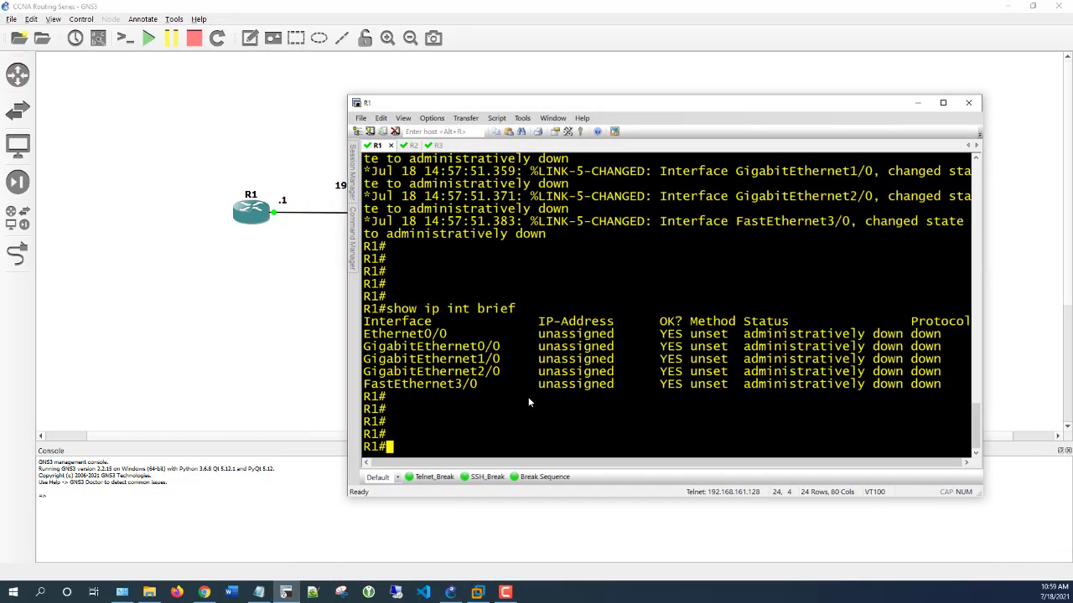
{"action": "key", "text": "Return"}
{"action": "key", "text": "Return"}
{"action": "key", "text": "Return"}
{"action": "key", "text": "Return"}
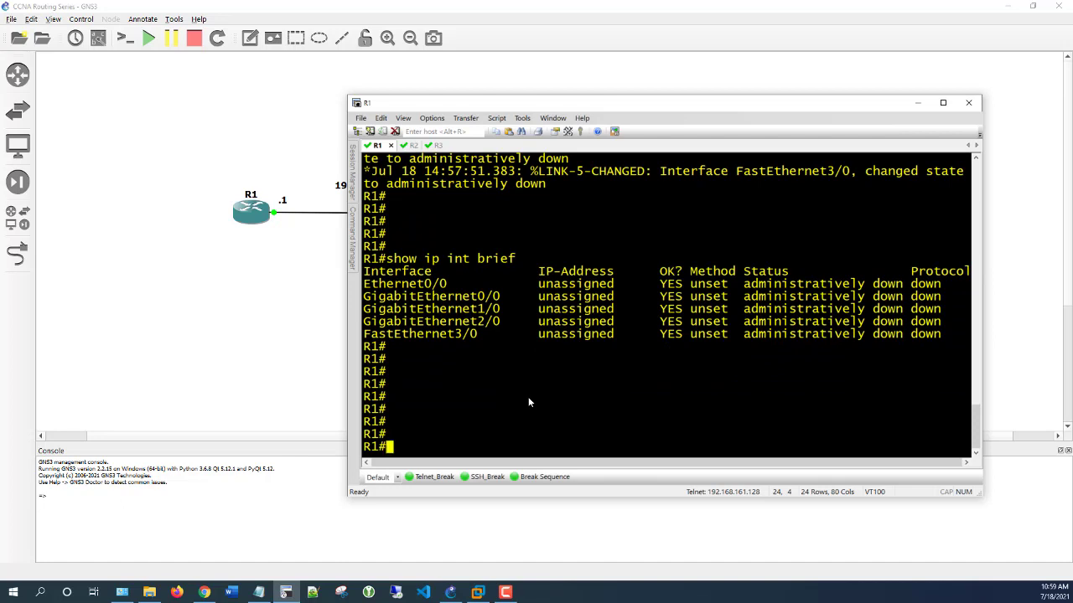
{"action": "left_click", "coordinate": [453, 99]}
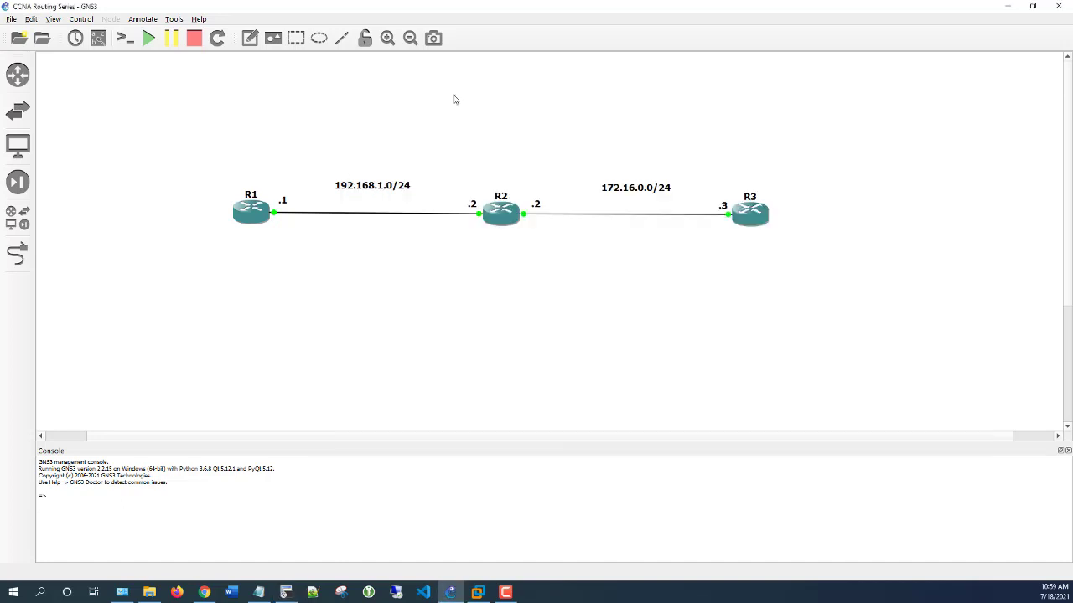
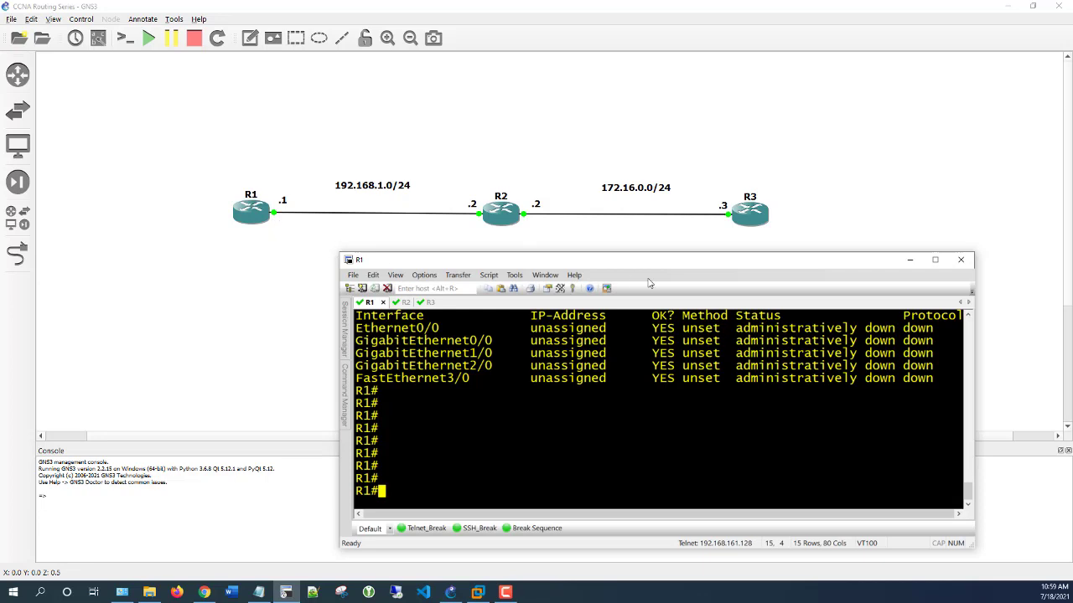
Show the interface labels on the topology and move R2's g0/0 and R3's g1/0 labels off the router icons.
{"action": "left_click", "coordinate": [909, 261]}
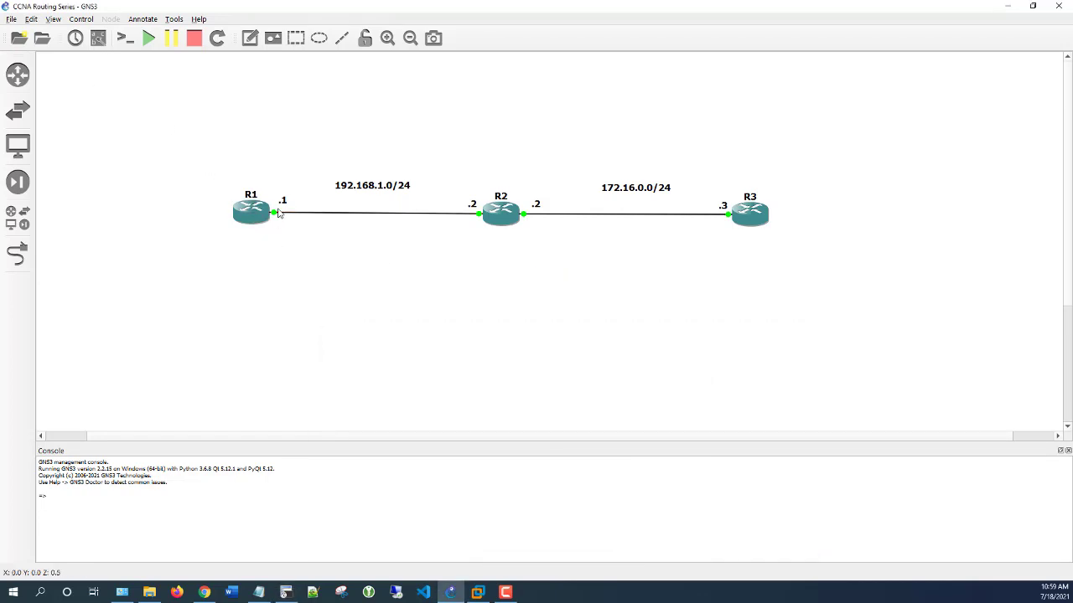
{"action": "left_click", "coordinate": [97, 39]}
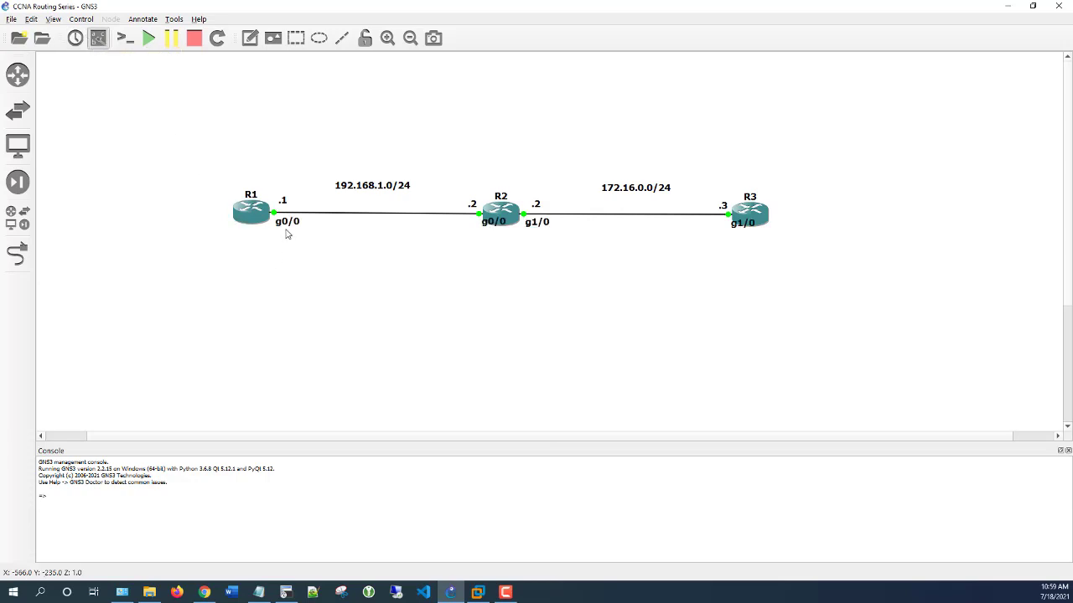
{"action": "left_click_drag", "start_coordinate": [494, 222], "coordinate": [465, 228]}
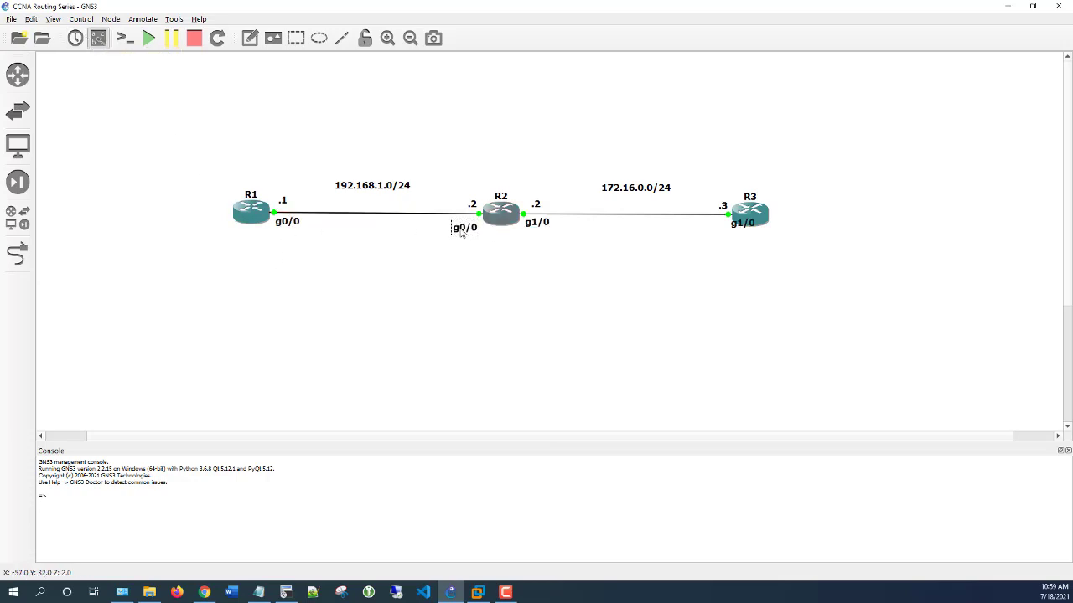
{"action": "left_click_drag", "start_coordinate": [744, 230], "coordinate": [713, 230]}
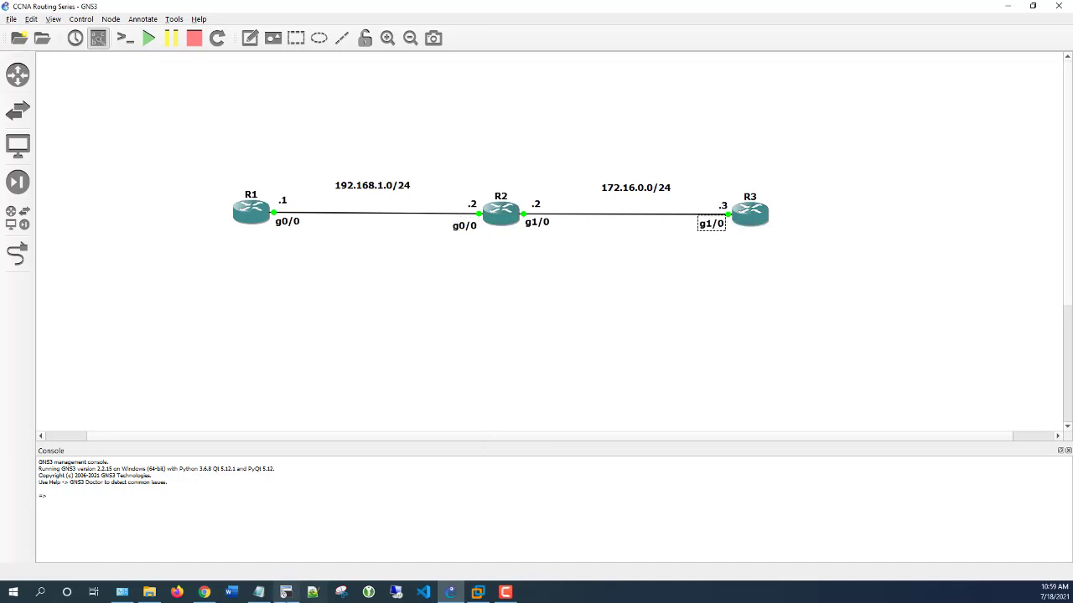
Switch back to the terminal window and enter global configuration mode on R1 with conf t.
{"action": "left_click", "coordinate": [285, 592]}
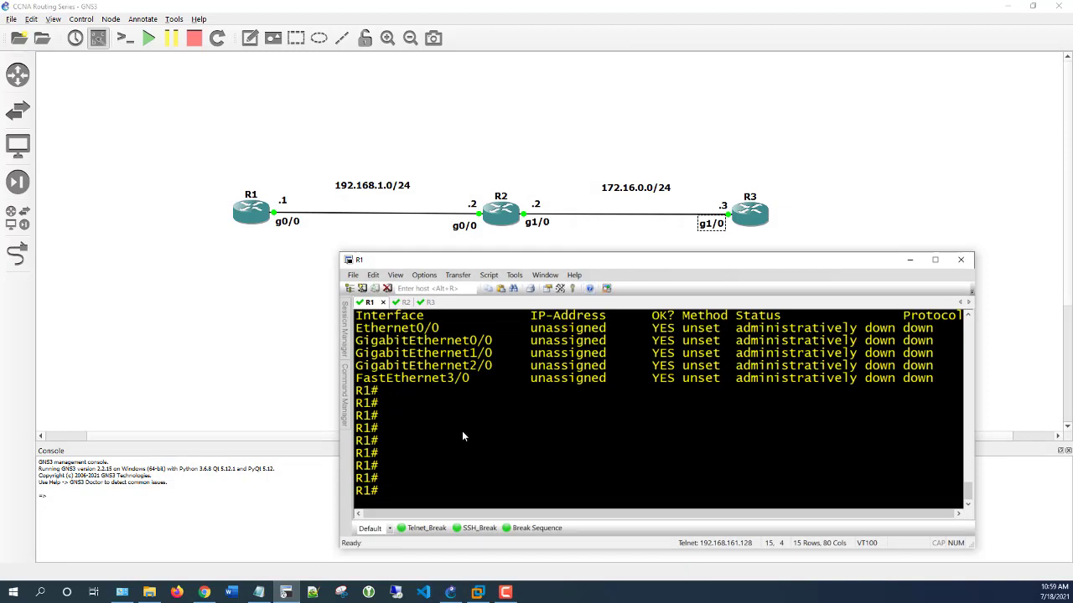
{"action": "type", "text": "conf t"}
{"action": "key", "text": "Return"}
{"action": "key", "text": "Return"}
{"action": "key", "text": "Return"}
{"action": "key", "text": "Return"}
{"action": "key", "text": "Return"}
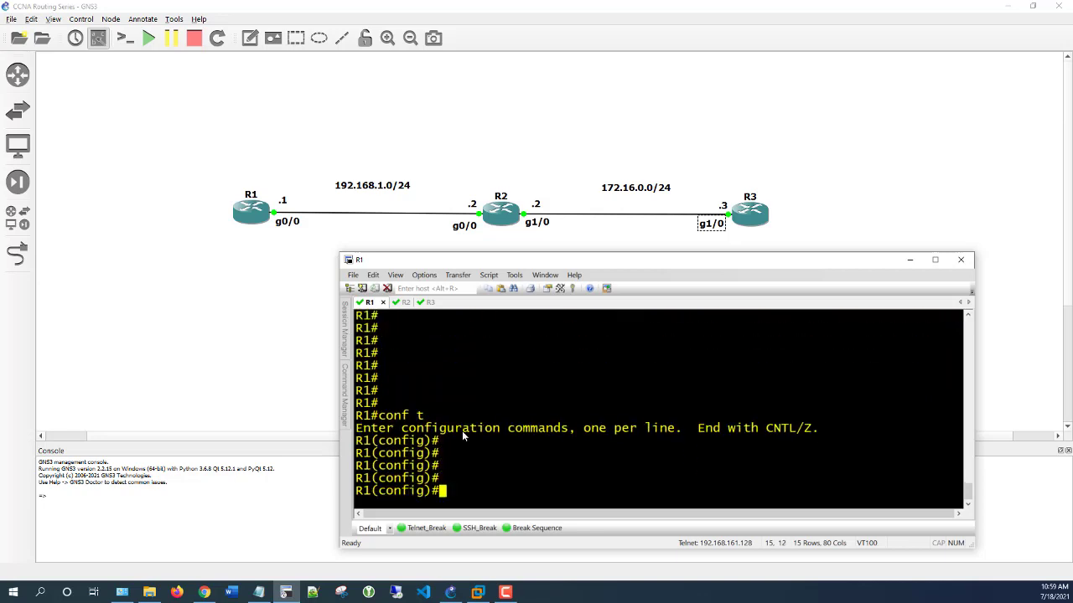
{"action": "type", "text": "ip add"}
{"action": "key", "text": "Tab"}
{"action": "key", "text": "BackSpace"}
{"action": "key", "text": "BackSpace"}
{"action": "key", "text": "BackSpace"}
{"action": "key", "text": "BackSpace"}
{"action": "key", "text": "BackSpace"}
{"action": "key", "text": "BackSpace"}
{"action": "key", "text": "BackSpace"}
{"action": "key", "text": "BackSpace"}
{"action": "key", "text": "BackSpace"}
{"action": "key", "text": "BackSpace"}
{"action": "key", "text": "BackSpace"}
{"action": "key", "text": "BackSpace"}
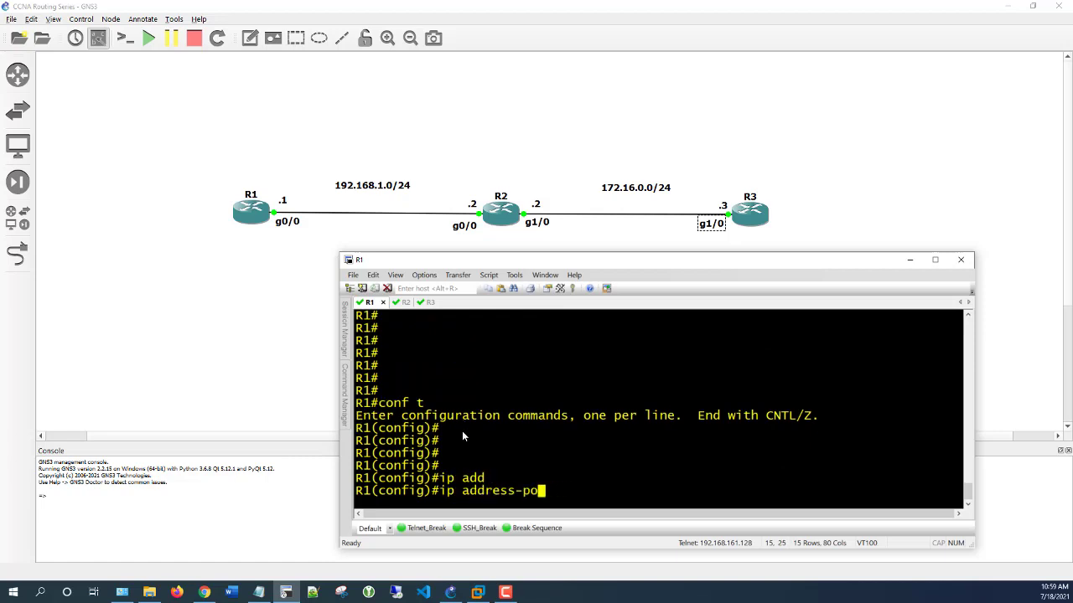
{"action": "key", "text": "BackSpace"}
{"action": "key", "text": "BackSpace"}
{"action": "key", "text": "BackSpace"}
{"action": "key", "text": "BackSpace"}
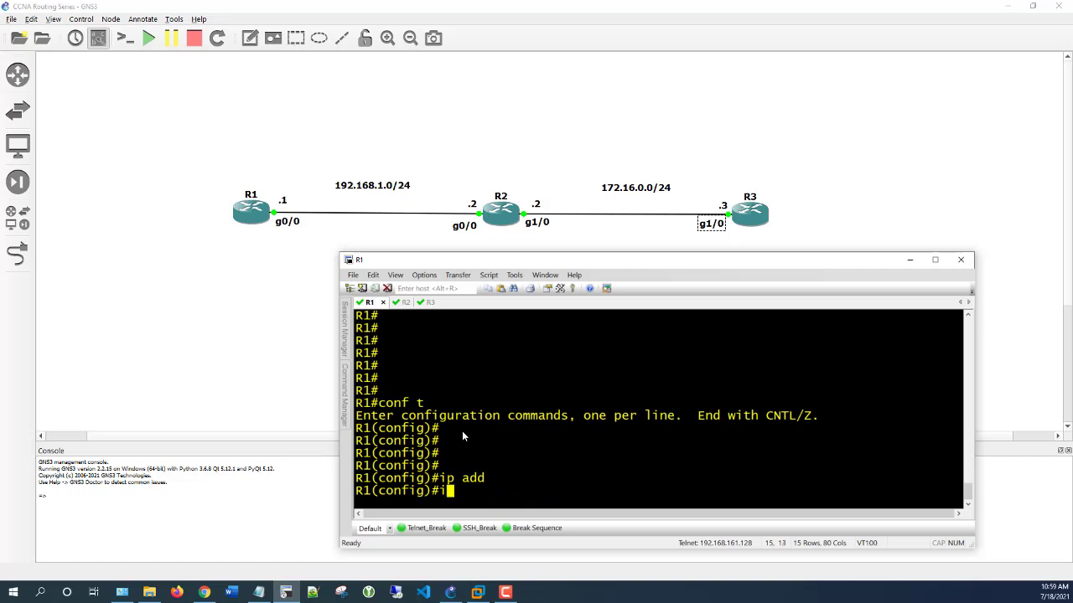
Assign the IP address 192.168.1.1 with mask 255.255.255.0 to R1's interface g0/0.
{"action": "type", "text": "int g0/0"}
{"action": "key", "text": "Return"}
{"action": "type", "text": "ip add"}
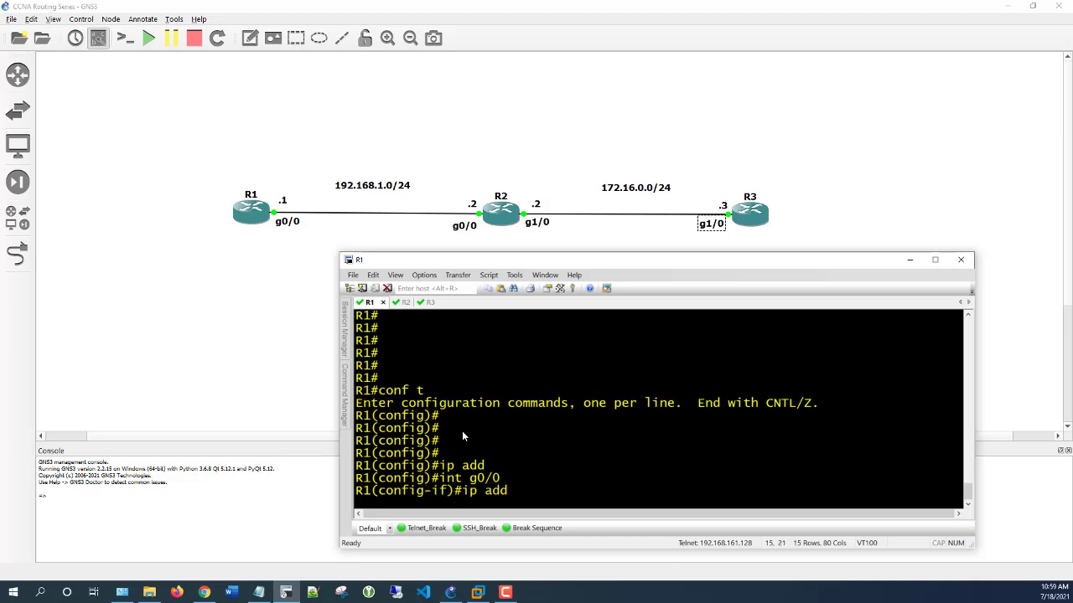
{"action": "key", "text": "Tab"}
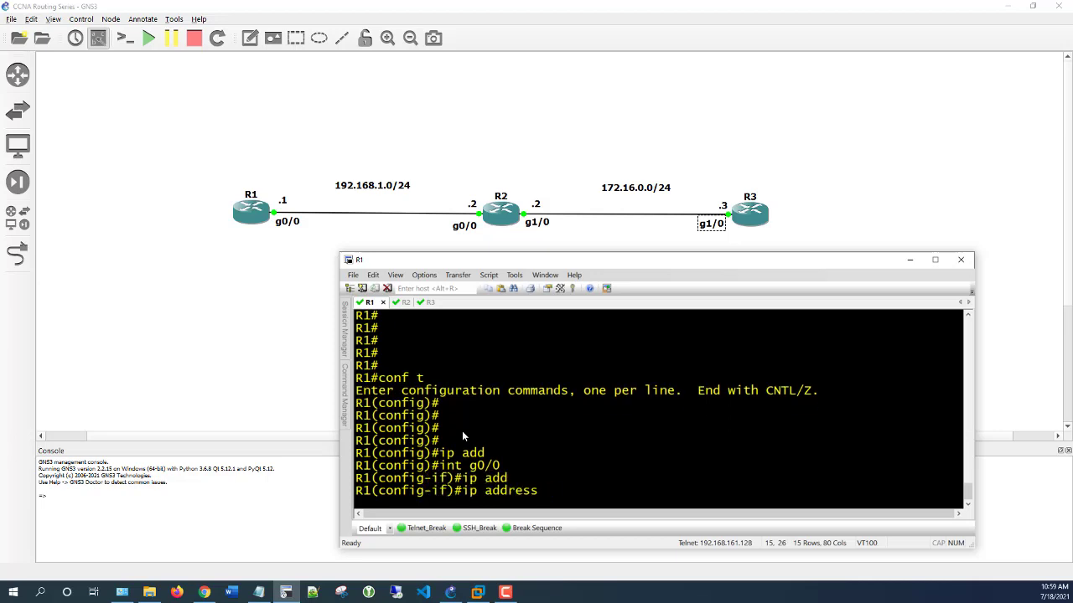
{"action": "type", "text": "192.168.1.1"}
{"action": "key", "text": "Return"}
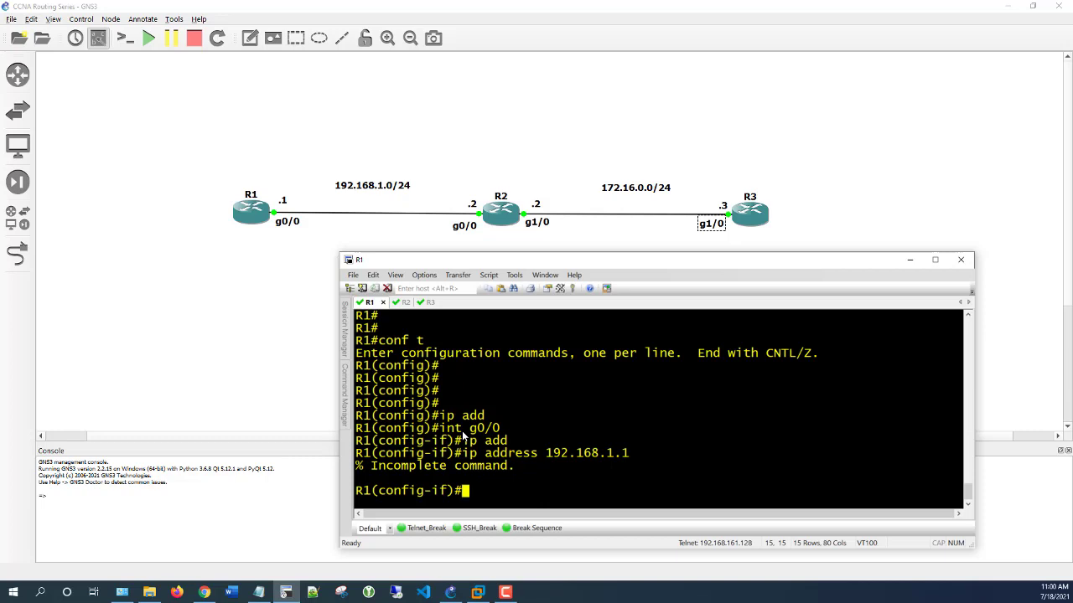
{"action": "key", "text": "Up"}
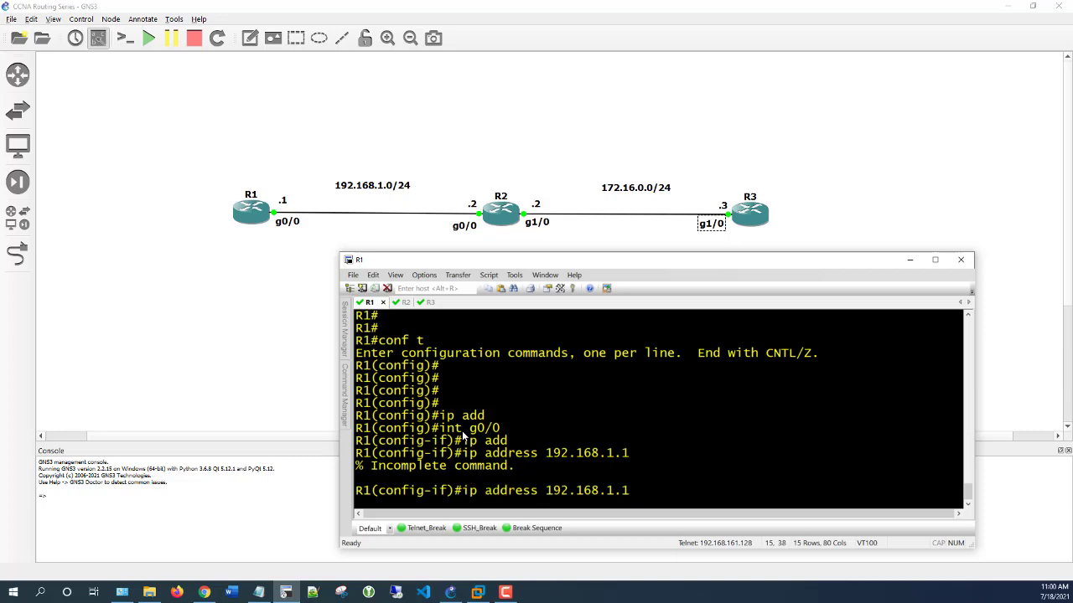
{"action": "type", "text": "255.25"}
{"action": "type", "text": "5.255.255.0"}
{"action": "key", "text": "Return"}
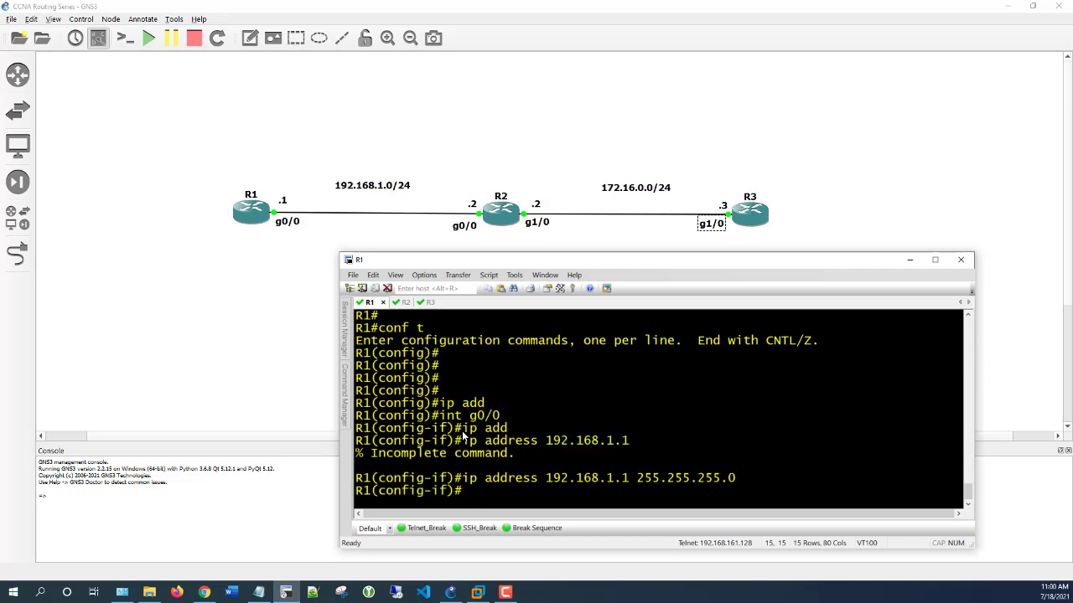
{"action": "key", "text": "Return"}
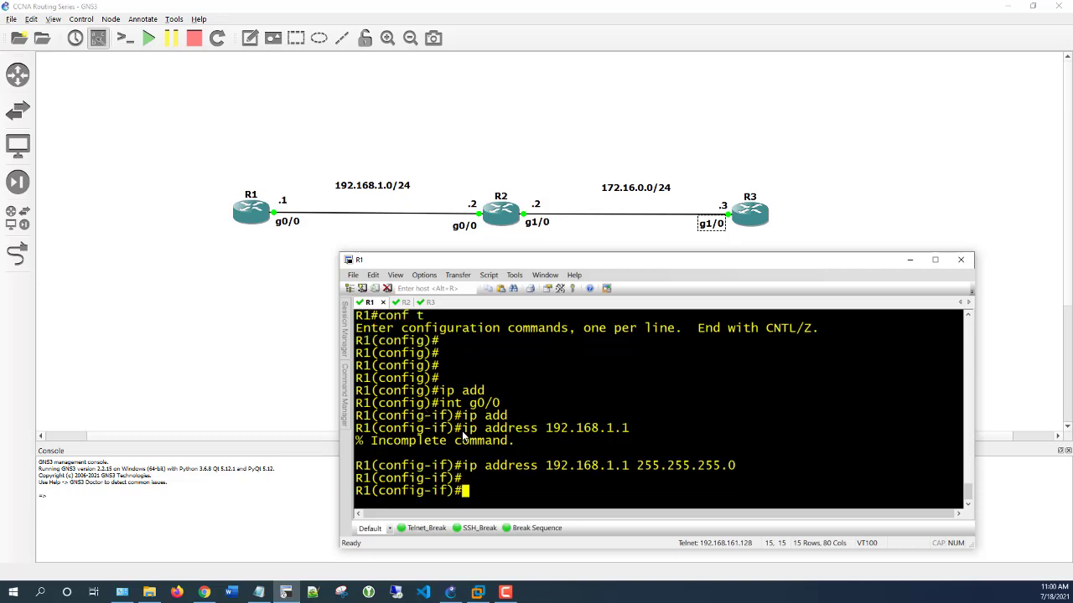
Enable R1's g0/0 interface with no shut and leave configuration mode with end.
{"action": "type", "text": "no shut"}
{"action": "key", "text": "Return"}
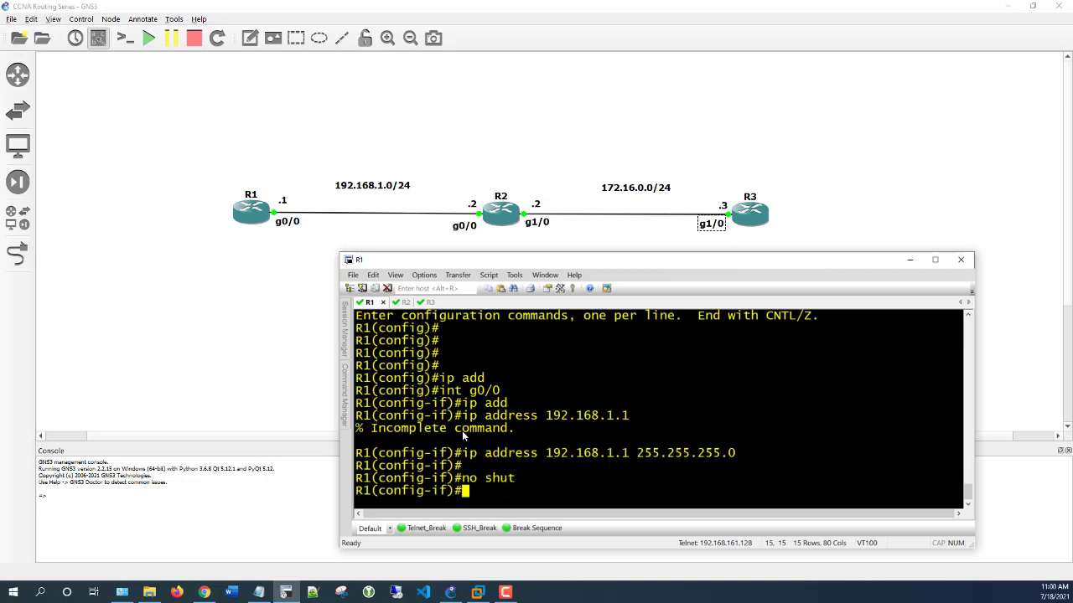
{"action": "key", "text": "Return"}
{"action": "type", "text": "end"}
{"action": "key", "text": "Return"}
{"action": "key", "text": "Return"}
{"action": "key", "text": "Return"}
{"action": "key", "text": "Return"}
{"action": "key", "text": "Return"}
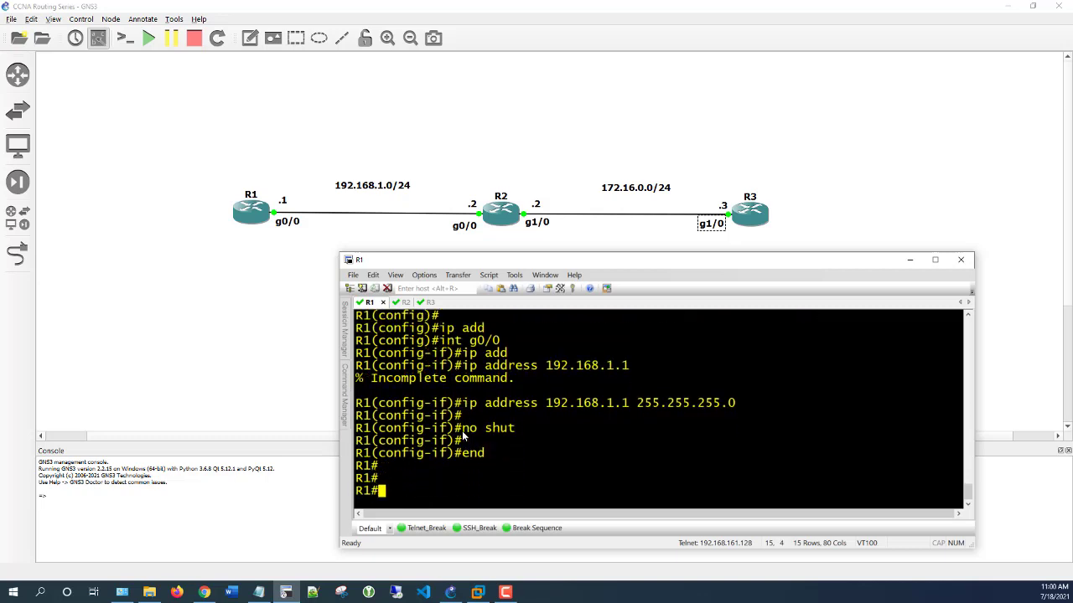
{"action": "key", "text": "Return"}
{"action": "key", "text": "Return"}
{"action": "key", "text": "Return"}
{"action": "key", "text": "Return"}
{"action": "key", "text": "Return"}
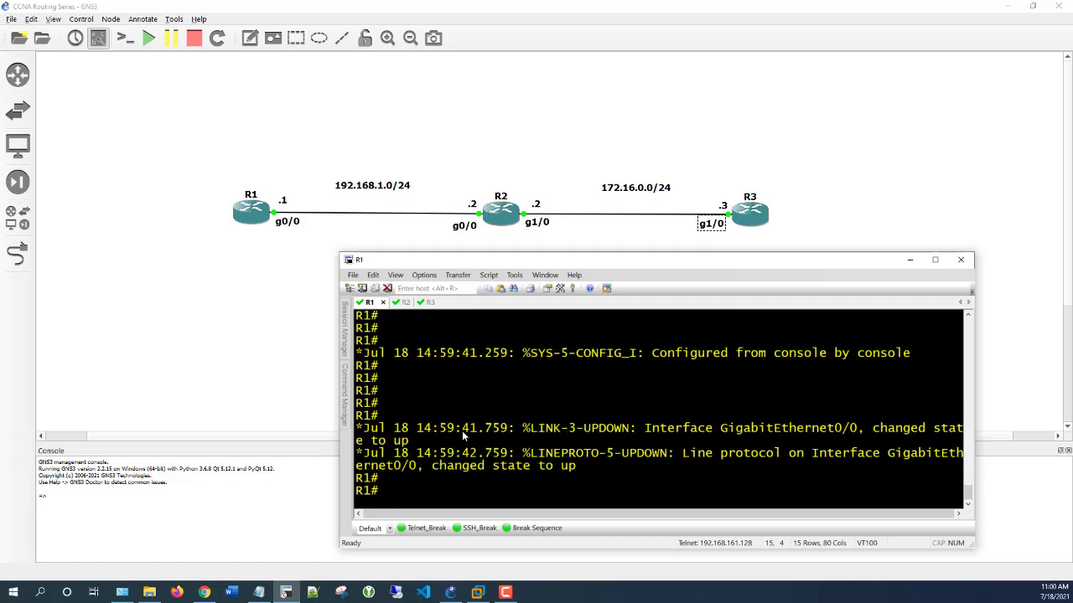
Widen the terminal window and bring up a fresh R1 prompt.
{"action": "key", "text": "Return"}
{"action": "key", "text": "Return"}
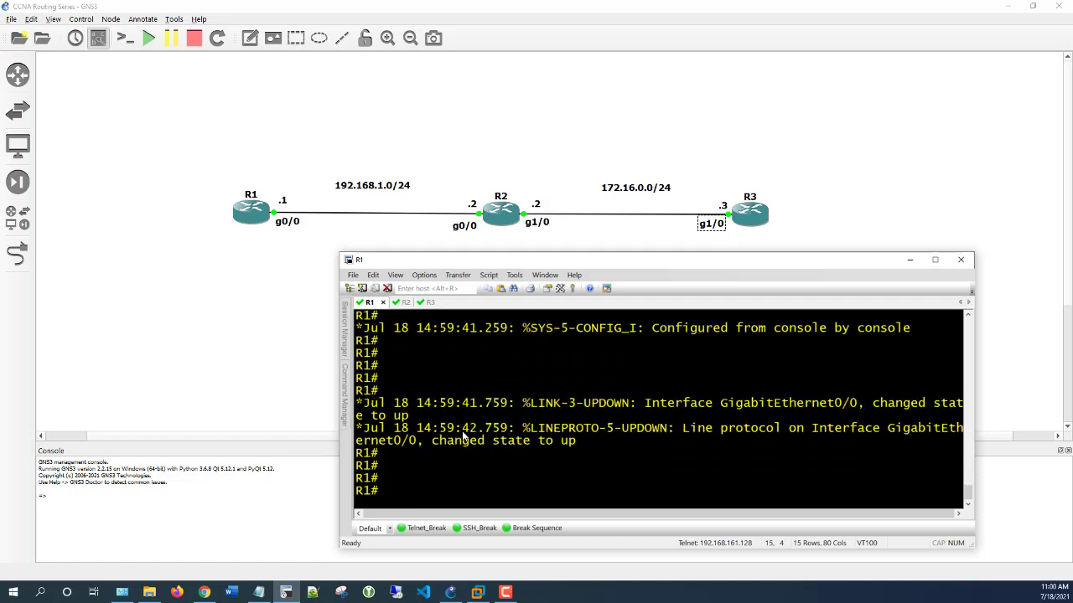
{"action": "key", "text": "Return"}
{"action": "key", "text": "Return"}
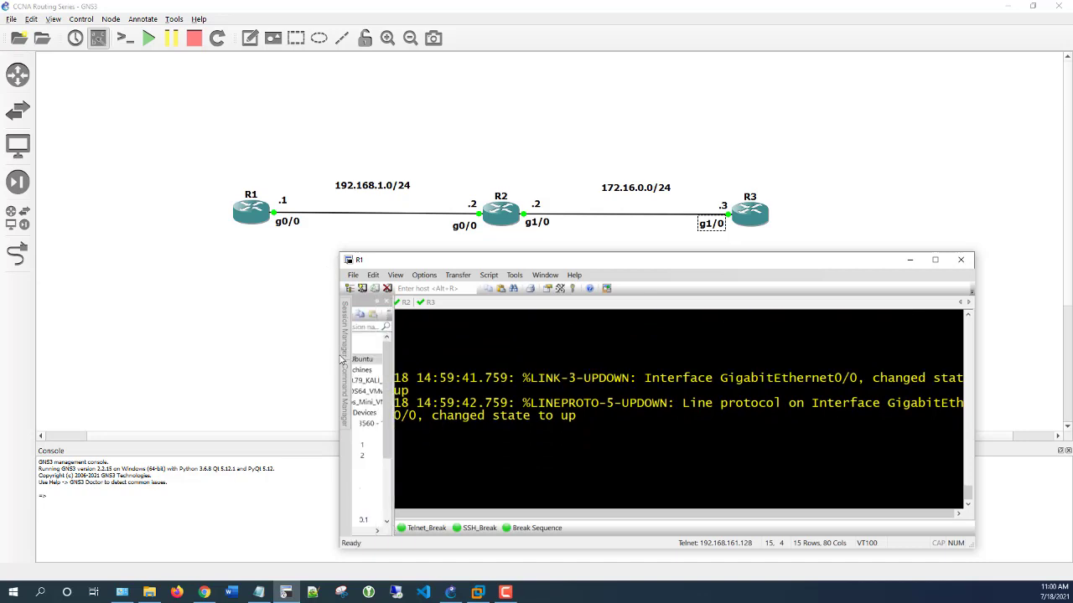
{"action": "left_click_drag", "start_coordinate": [338, 357], "coordinate": [166, 347]}
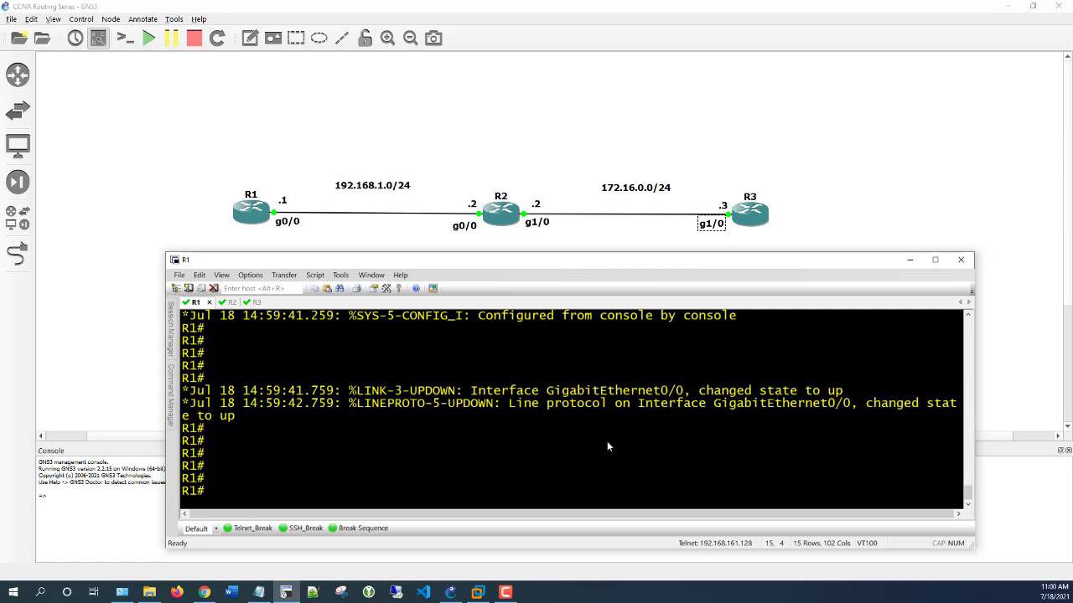
{"action": "key", "text": "Return"}
{"action": "key", "text": "Return"}
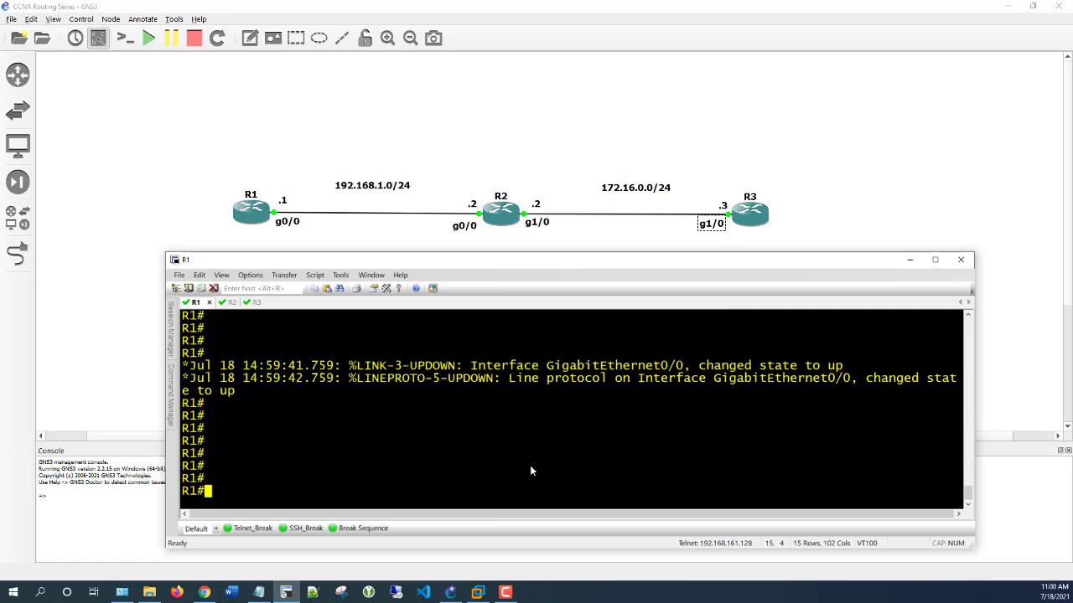
Run show ip int brief on R1 and check the GigabitEthernet0/0 row for its address and status.
{"action": "type", "text": "show ip int brief"}
{"action": "key", "text": "Return"}
{"action": "key", "text": "Return"}
{"action": "key", "text": "Return"}
{"action": "key", "text": "Return"}
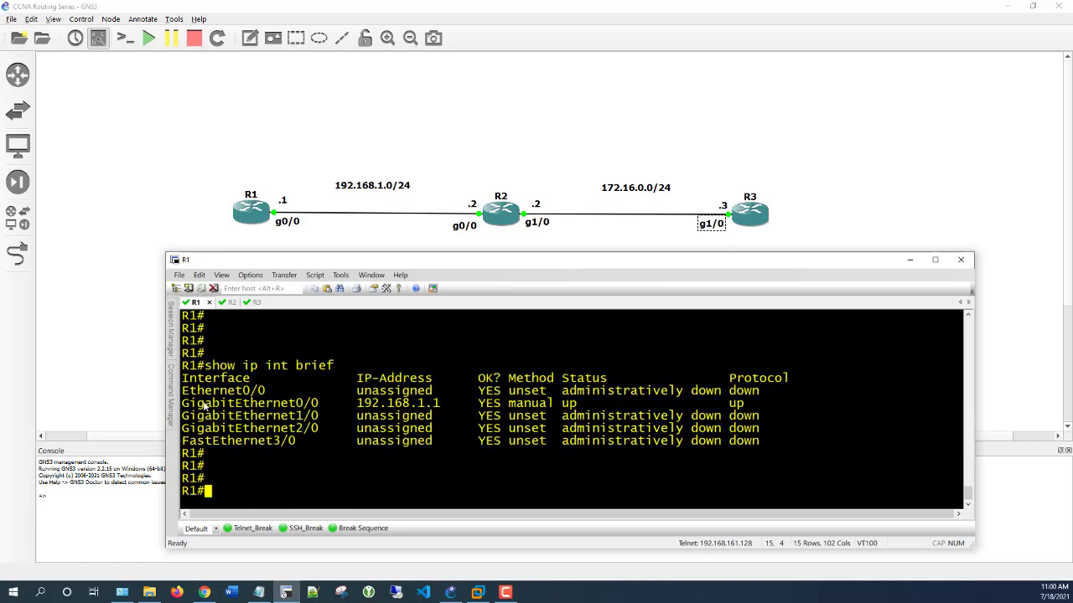
{"action": "left_click_drag", "start_coordinate": [183, 403], "coordinate": [777, 406]}
{"action": "left_click", "coordinate": [347, 476]}
{"action": "key", "text": "Return"}
{"action": "key", "text": "Return"}
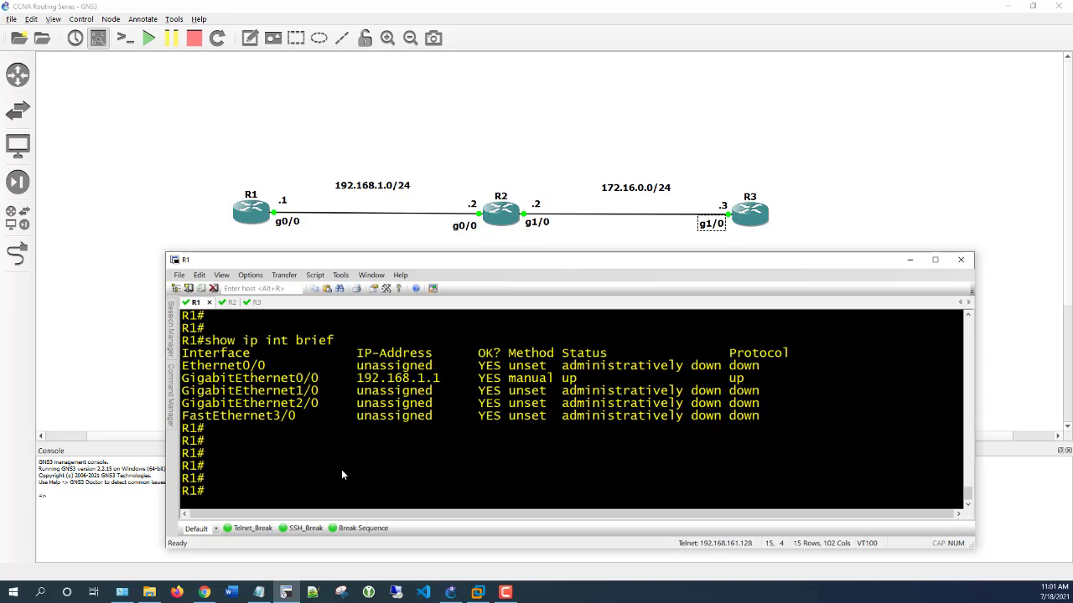
Save R1's running configuration with wr, confirming the overwrite of the previous NVRAM configuration.
{"action": "type", "text": "wr"}
{"action": "key", "text": "Return"}
{"action": "key", "text": "Return"}
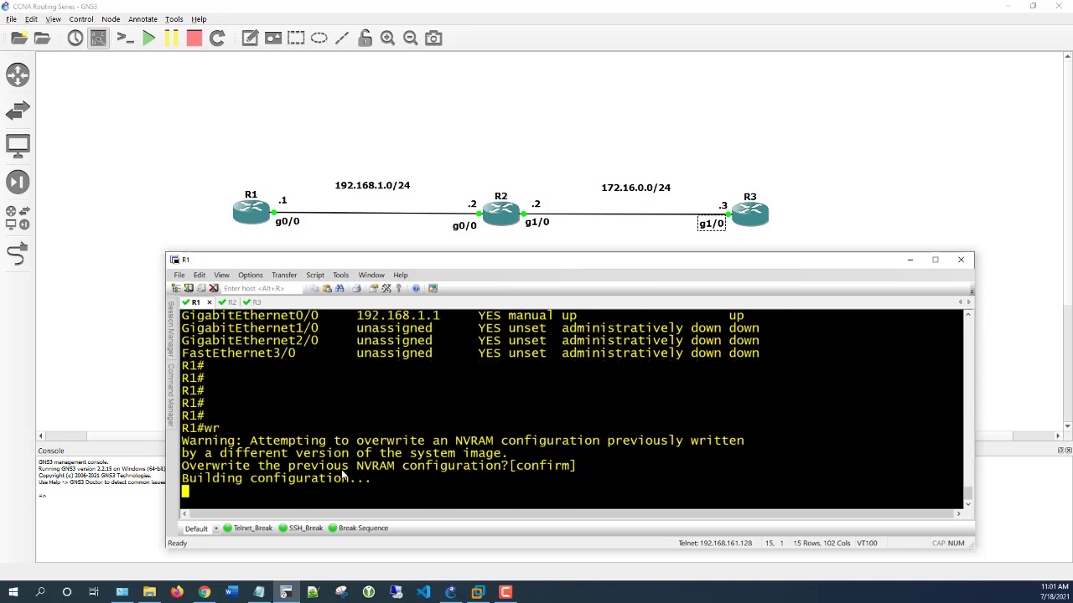
Switch to R2's console and enter global configuration mode with conf t.
{"action": "left_click", "coordinate": [221, 302]}
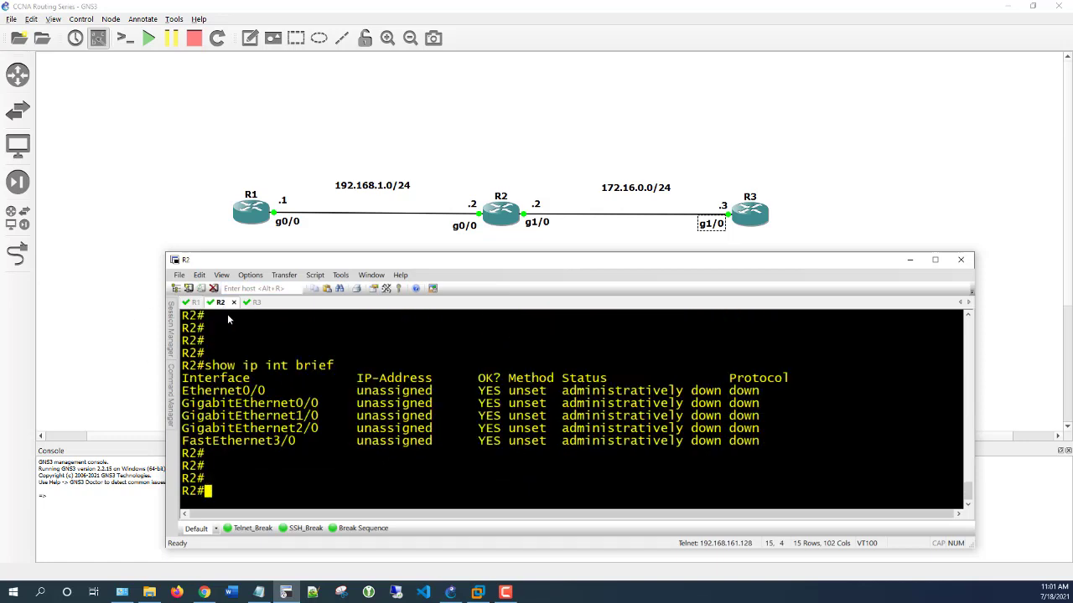
{"action": "key", "text": "Return"}
{"action": "key", "text": "Return"}
{"action": "key", "text": "Return"}
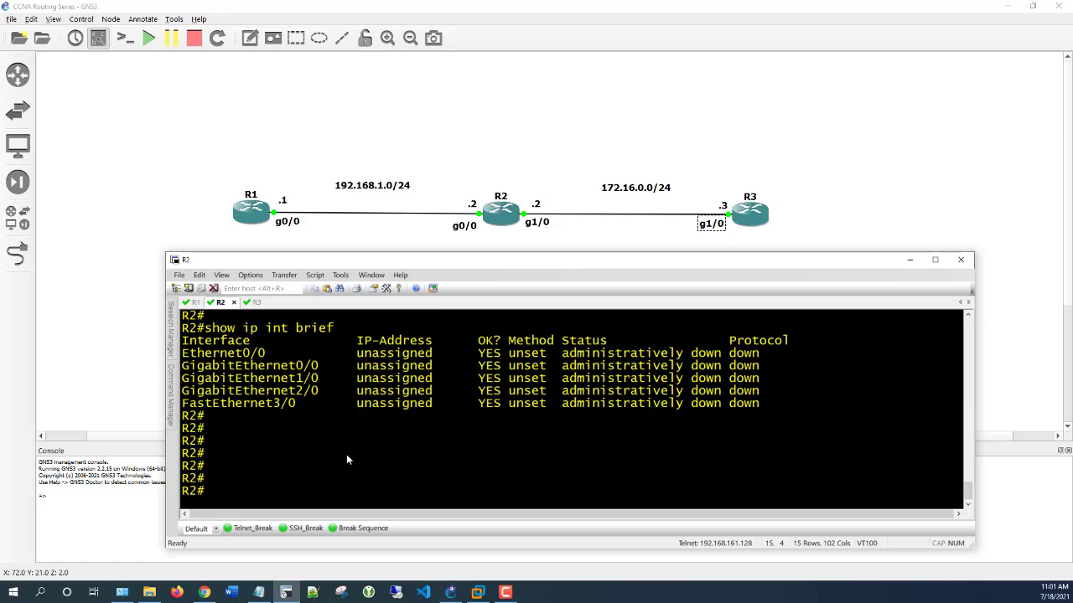
{"action": "type", "text": "conf t"}
{"action": "key", "text": "Return"}
{"action": "key", "text": "Return"}
Assign the IP address 192.168.1.2 with mask 255.255.255.0 to R2's interface g0/0.
{"action": "type", "text": "ig"}
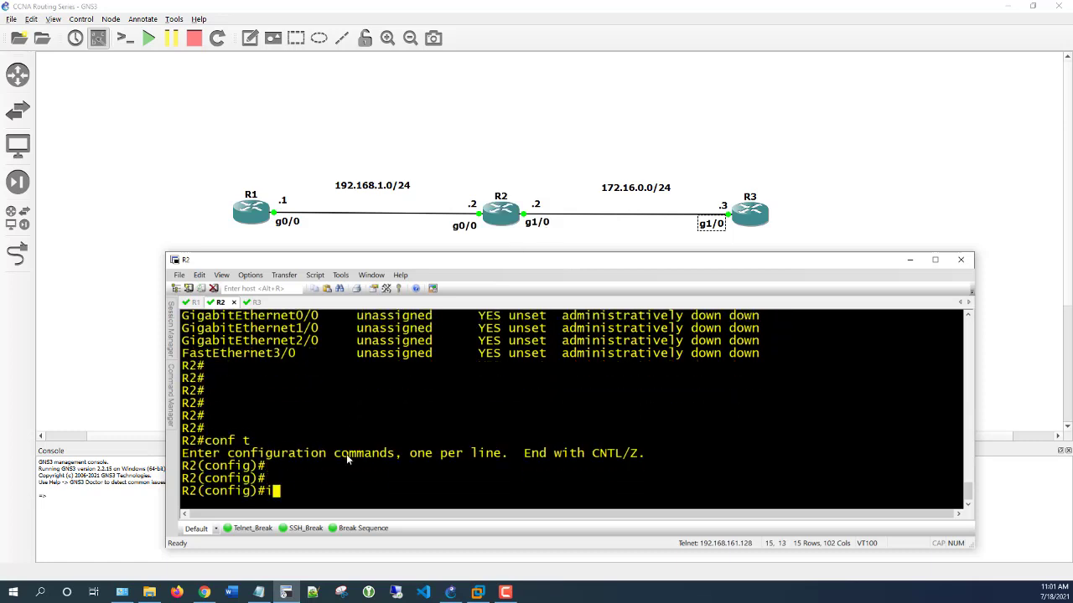
{"action": "type", "text": "nt g0/0"}
{"action": "key", "text": "Return"}
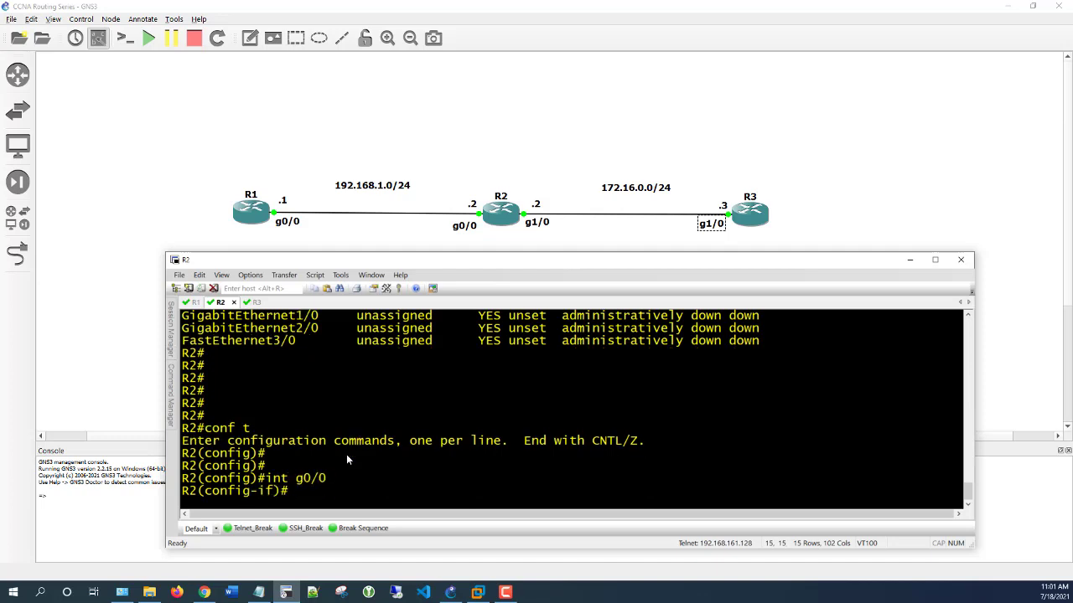
{"action": "key", "text": "Return"}
{"action": "key", "text": "Return"}
{"action": "type", "text": "ip ad"}
{"action": "key", "text": "Tab"}
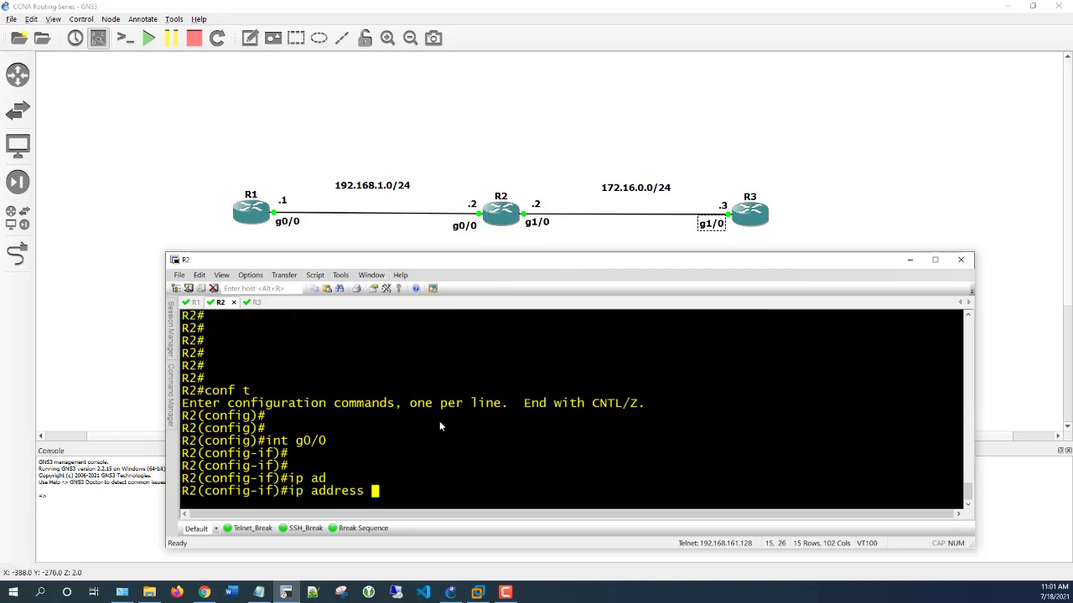
{"action": "type", "text": "192."}
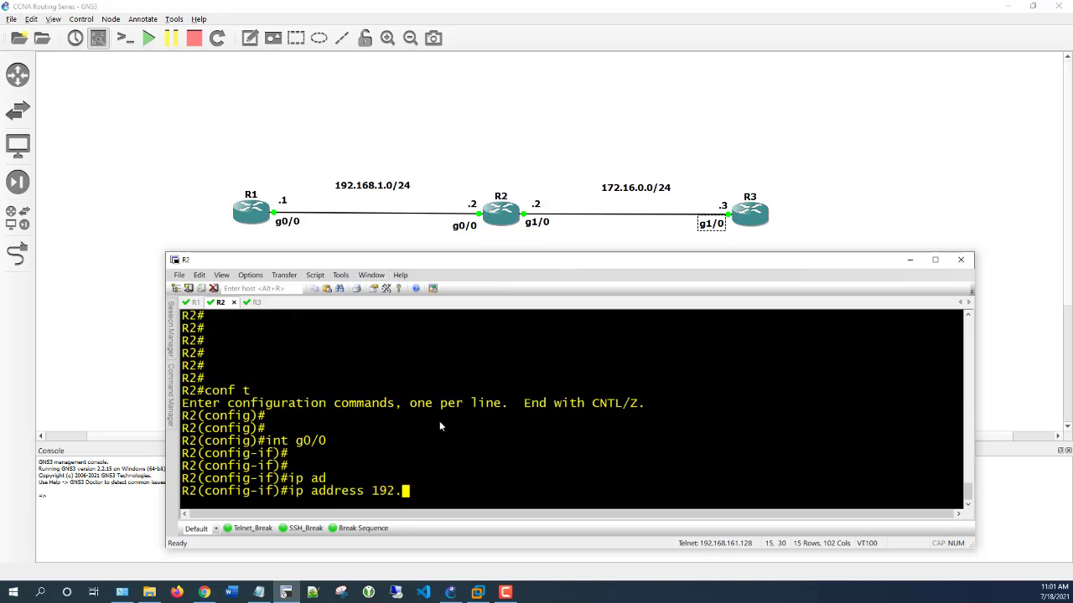
{"action": "type", "text": "168.1.2 255."}
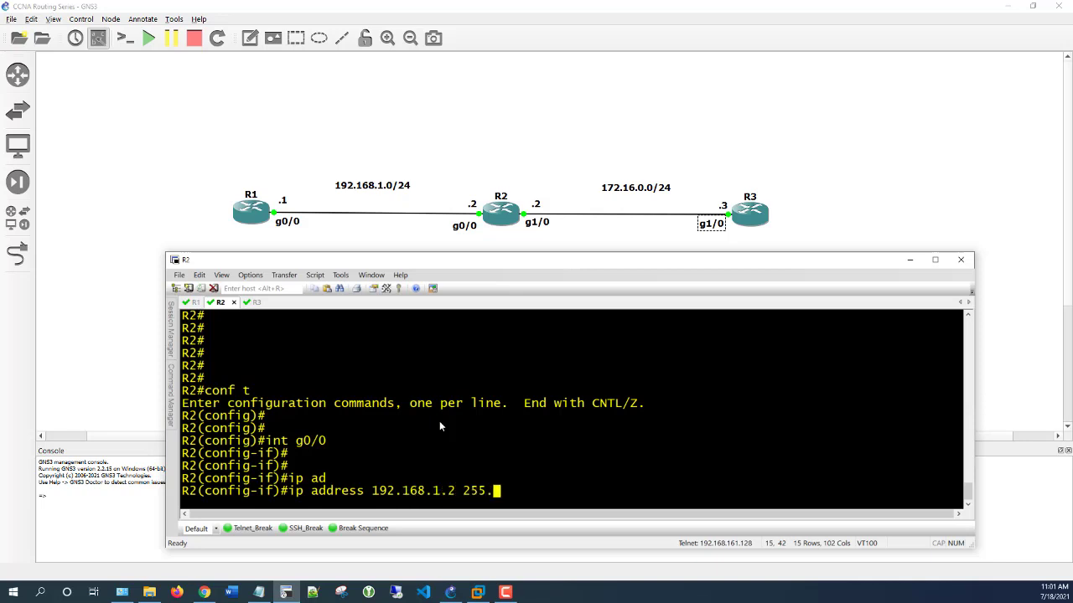
{"action": "type", "text": "255.255.0"}
{"action": "key", "text": "Return"}
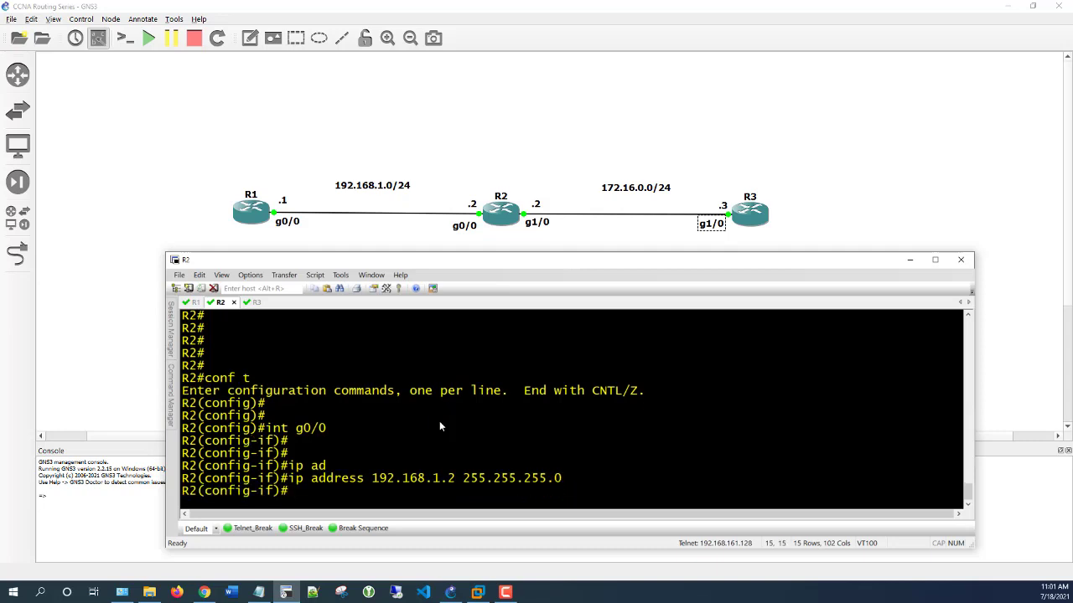
Enable R2's g0/0 interface with no shut.
{"action": "type", "text": "no shut"}
{"action": "key", "text": "Return"}
{"action": "key", "text": "Return"}
{"action": "key", "text": "Return"}
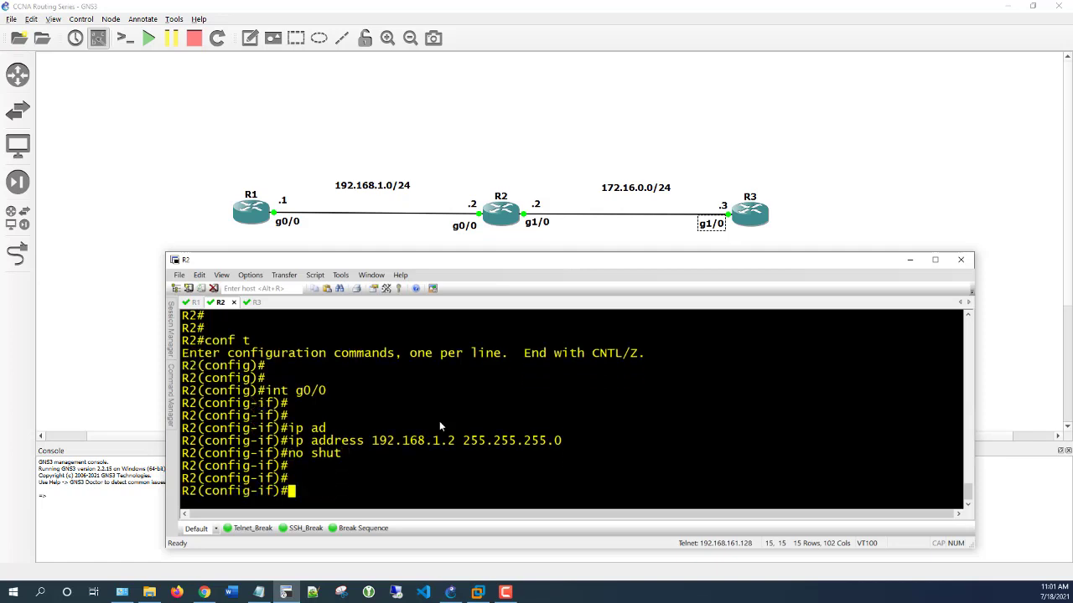
Assign the IP address 172.16.0.2 with mask 255.255.255.0 to R2's interface g1/0.
{"action": "type", "text": "int g1"}
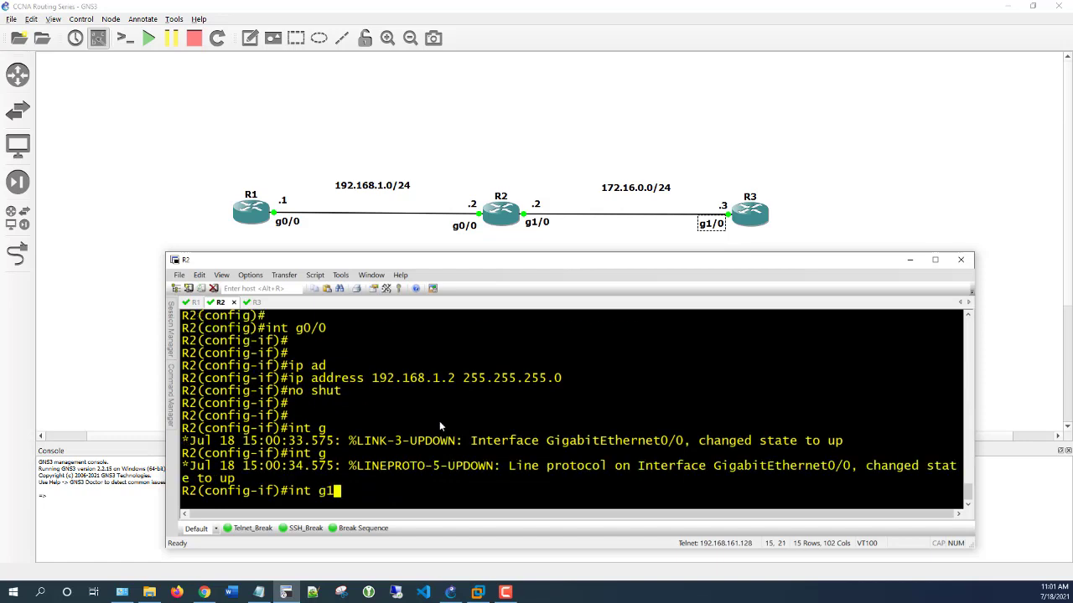
{"action": "type", "text": "/0"}
{"action": "key", "text": "Return"}
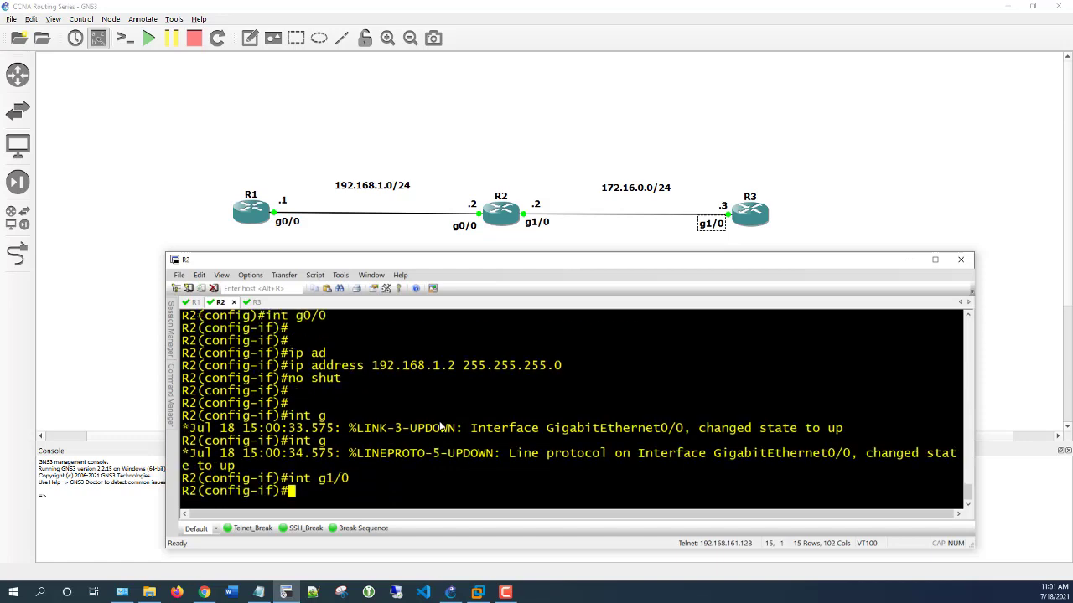
{"action": "key", "text": "Return"}
{"action": "key", "text": "Return"}
{"action": "type", "text": "ip"}
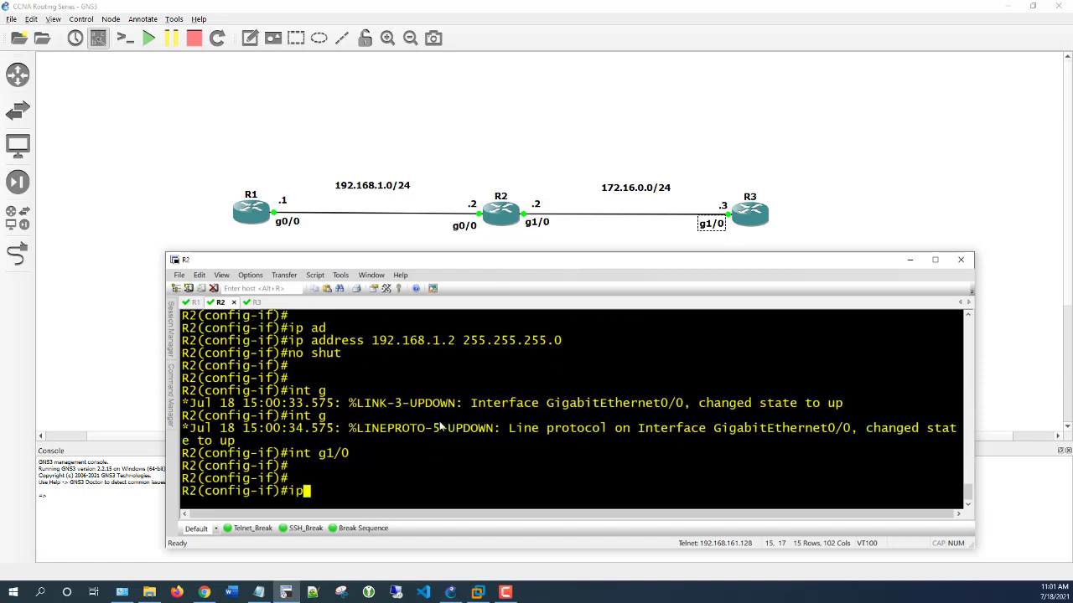
{"action": "type", "text": " add"}
{"action": "key", "text": "Tab"}
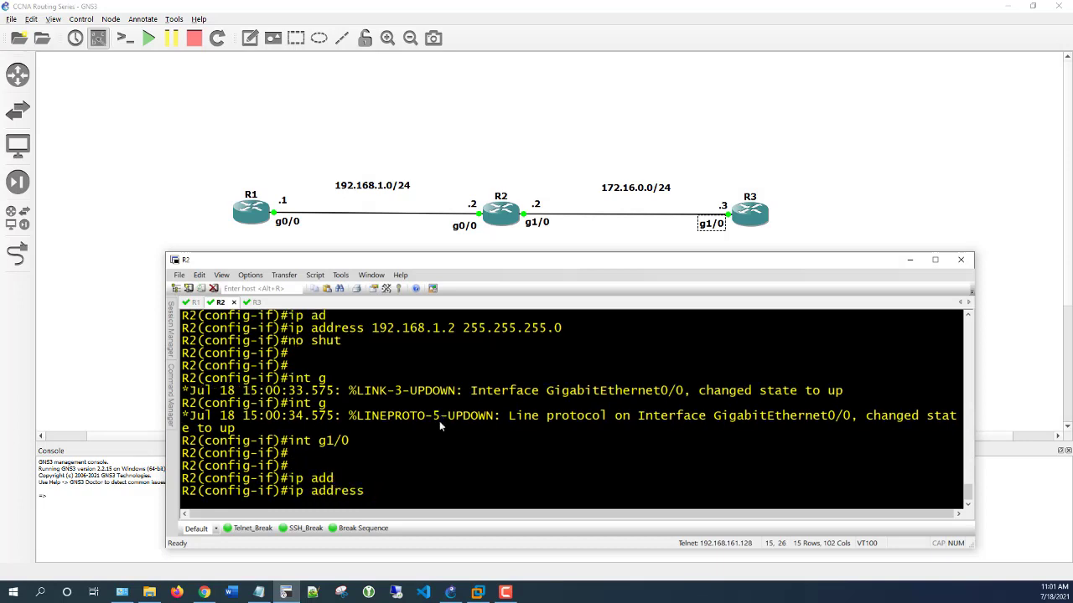
{"action": "type", "text": "172.16.0.2 255."}
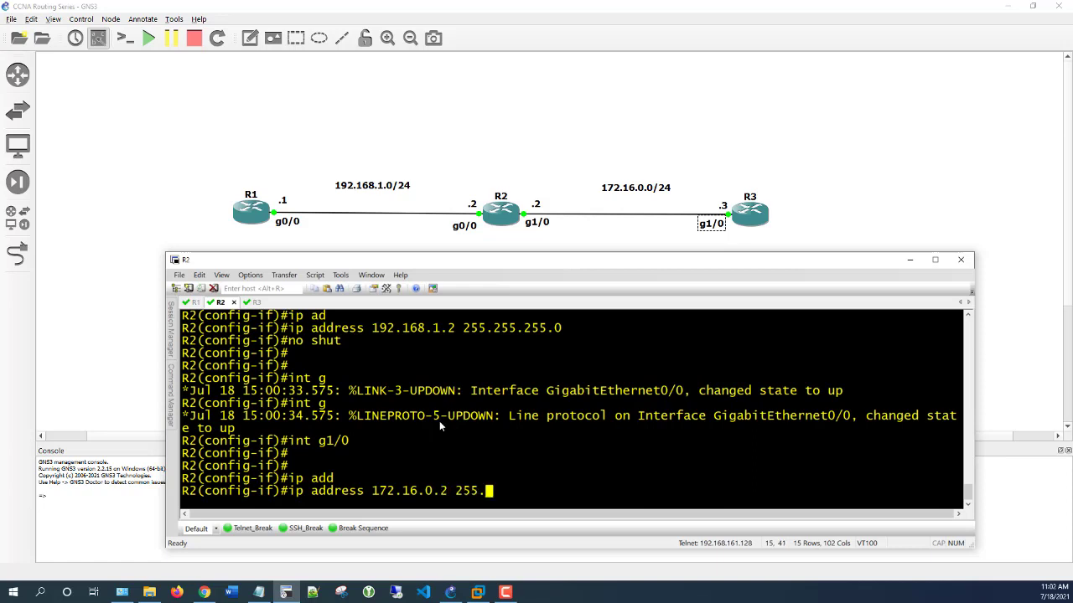
{"action": "type", "text": "255.255.0"}
{"action": "key", "text": "Return"}
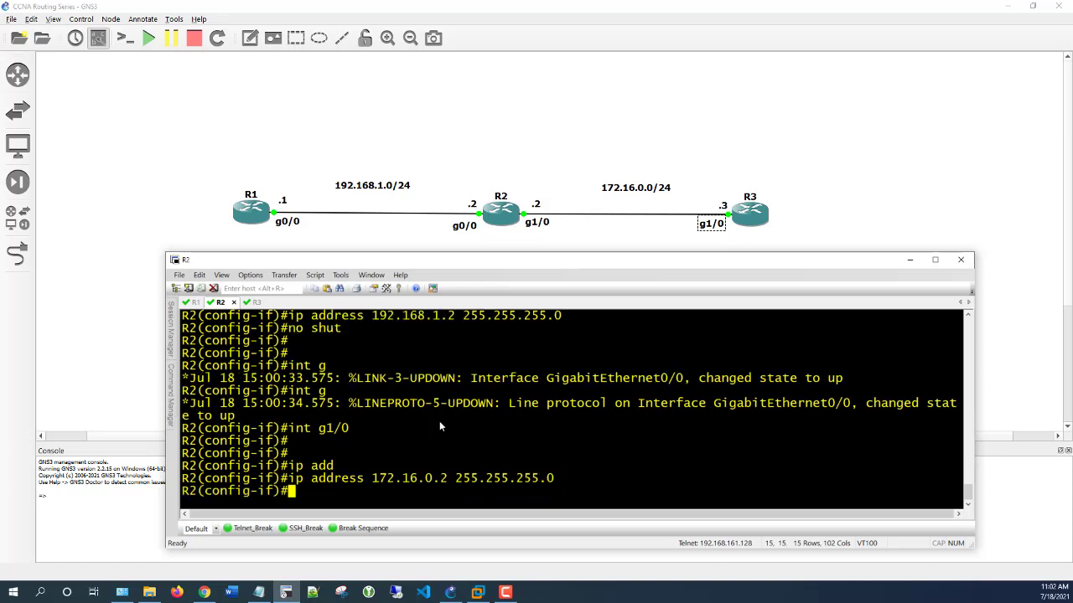
{"action": "type", "text": "no shut"}
{"action": "key", "text": "BackSpace"}
{"action": "key", "text": "BackSpace"}
{"action": "key", "text": "BackSpace"}
{"action": "key", "text": "BackSpace"}
{"action": "key", "text": "BackSpace"}
{"action": "key", "text": "BackSpace"}
{"action": "key", "text": "BackSpace"}
{"action": "key", "text": "Return"}
{"action": "key", "text": "Return"}
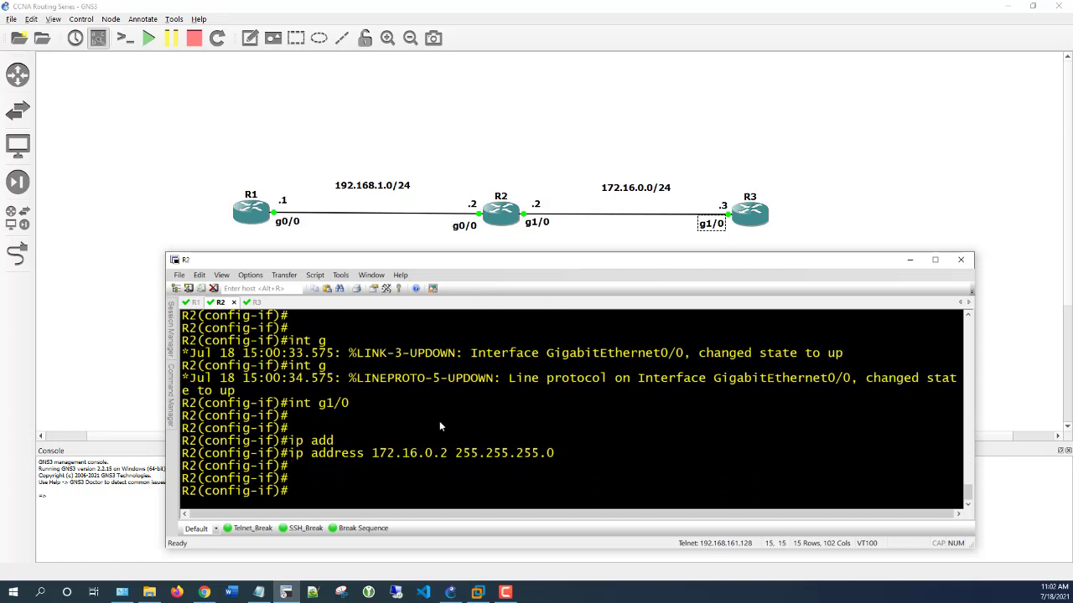
Run do show ip int brief on R2 and examine the GigabitEthernet1/0 row's status.
{"action": "type", "text": "do show ip int br"}
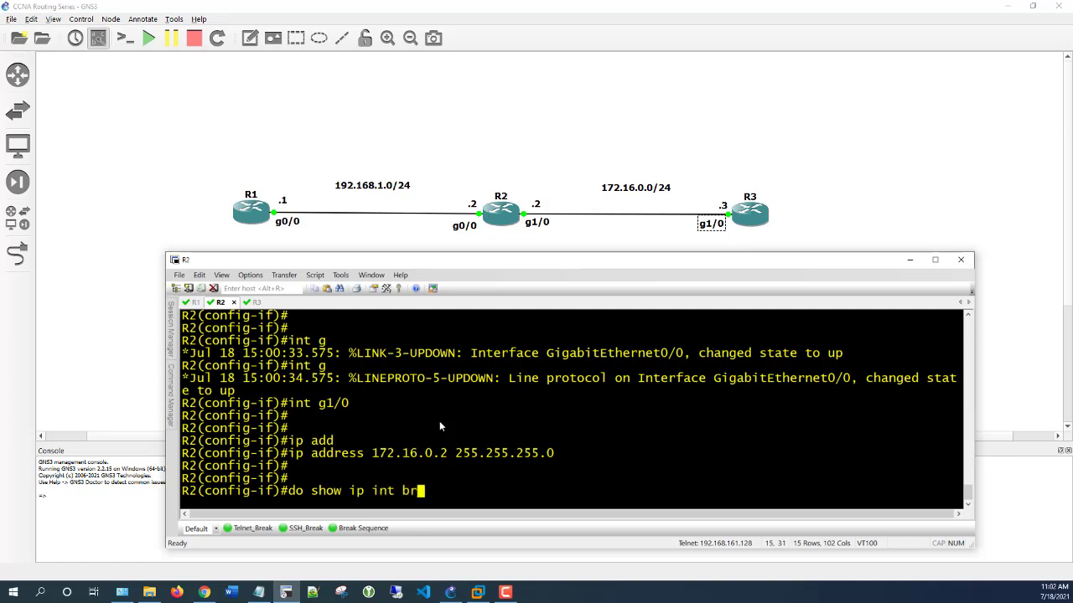
{"action": "type", "text": "ief"}
{"action": "key", "text": "Return"}
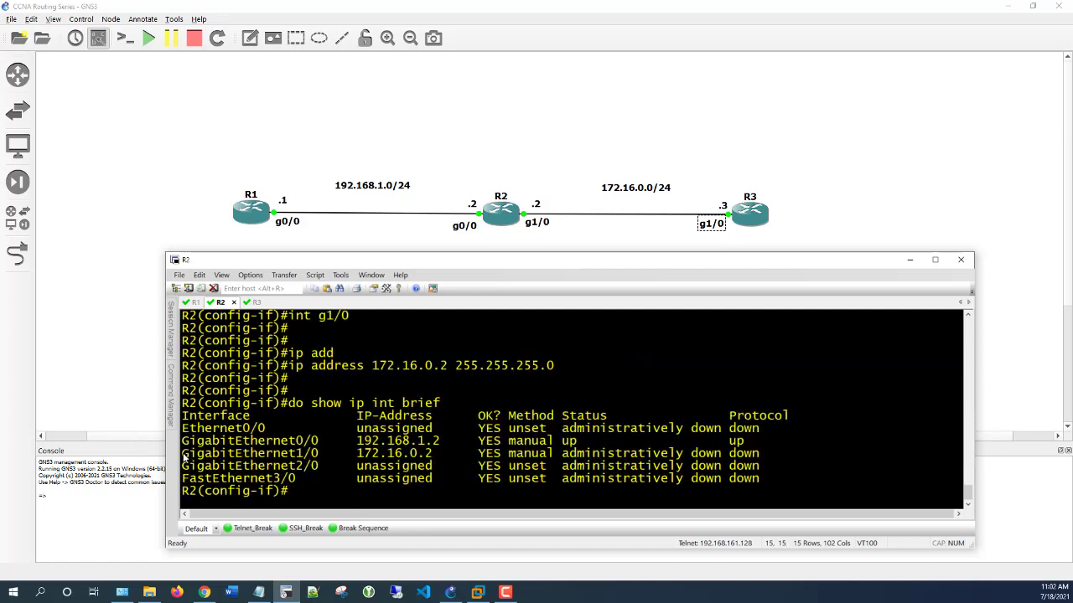
{"action": "left_click_drag", "start_coordinate": [183, 457], "coordinate": [775, 457]}
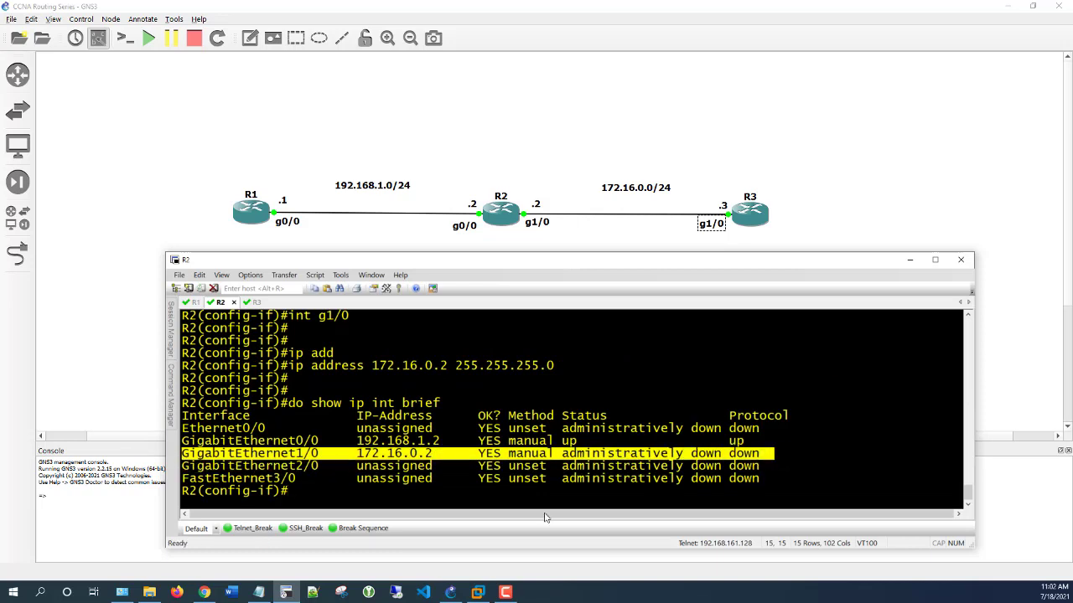
Enable R2's g1/0 interface with no shut.
{"action": "left_click", "coordinate": [522, 482]}
{"action": "type", "text": "no shut"}
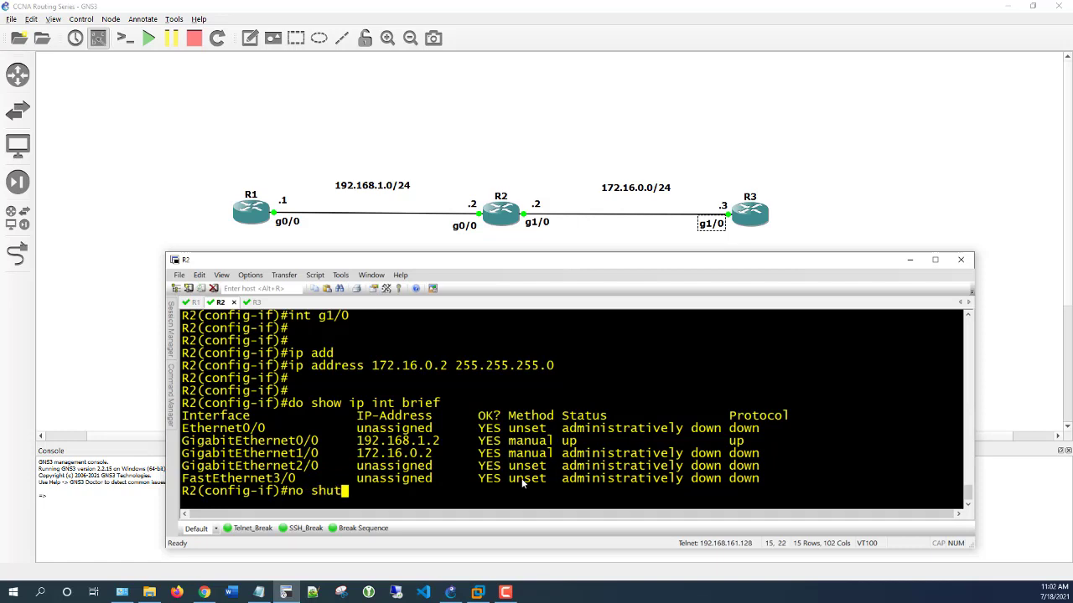
{"action": "key", "text": "Return"}
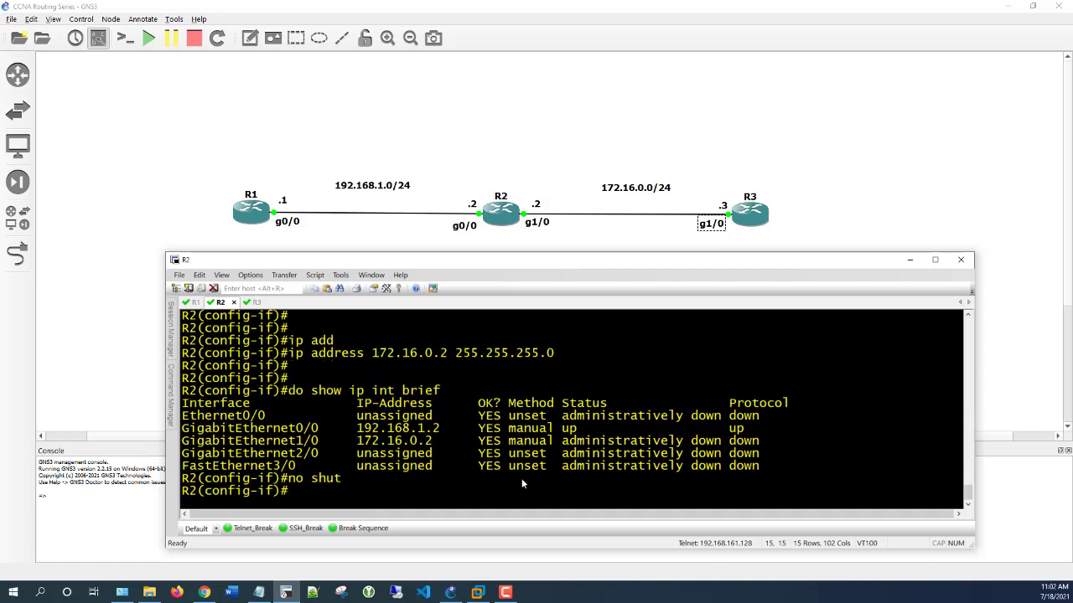
{"action": "key", "text": "Return"}
{"action": "key", "text": "Return"}
Rerun do show ip int brief on R2 and check the status of GigabitEthernet0/0 and GigabitEthernet1/0.
{"action": "key", "text": "Up"}
{"action": "key", "text": "Up"}
{"action": "key", "text": "Return"}
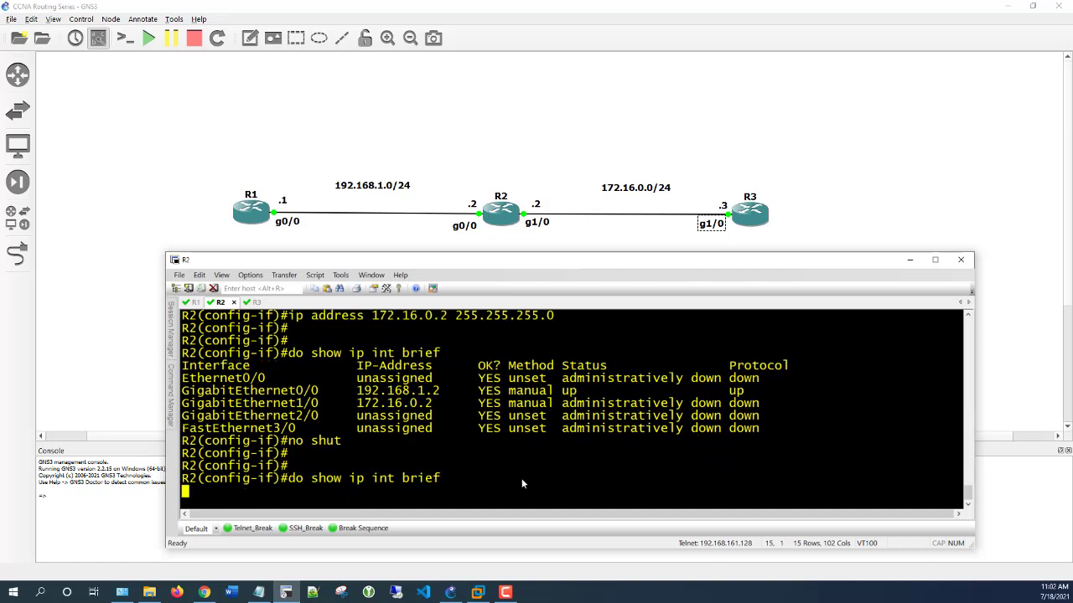
{"action": "key", "text": "Return"}
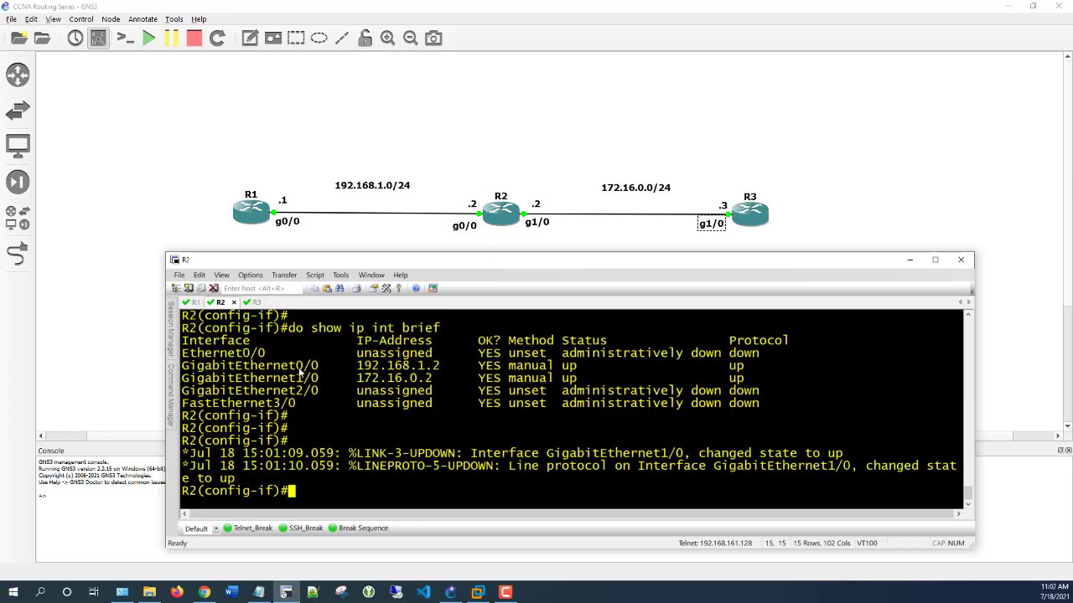
{"action": "left_click_drag", "start_coordinate": [471, 371], "coordinate": [765, 382]}
{"action": "key", "text": "Return"}
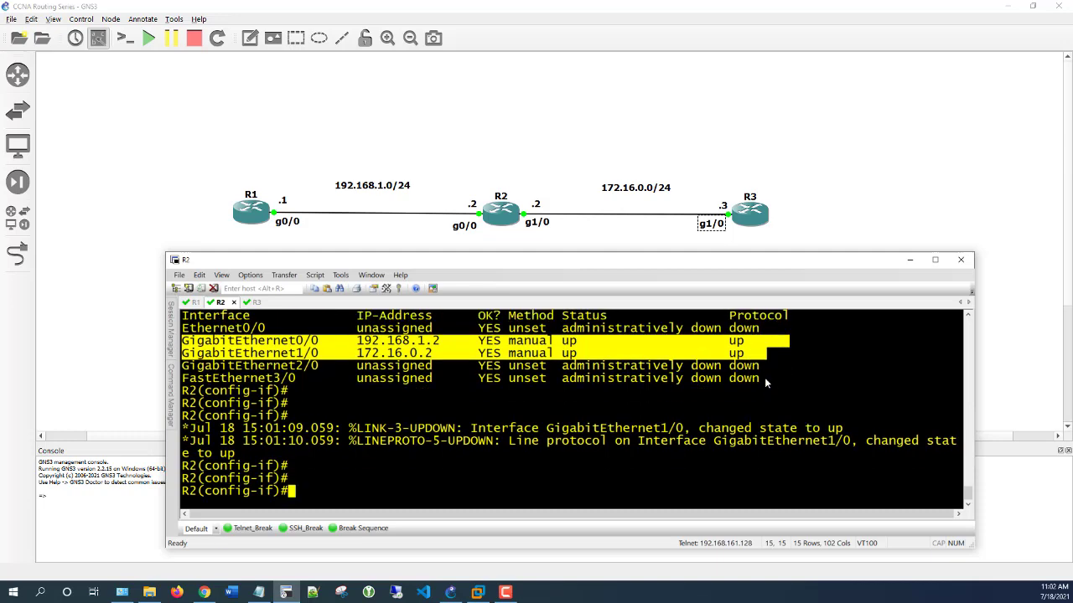
Leave configuration mode on R2 with end.
{"action": "type", "text": "end"}
{"action": "key", "text": "Return"}
{"action": "key", "text": "Return"}
{"action": "key", "text": "Return"}
{"action": "key", "text": "Return"}
{"action": "key", "text": "Return"}
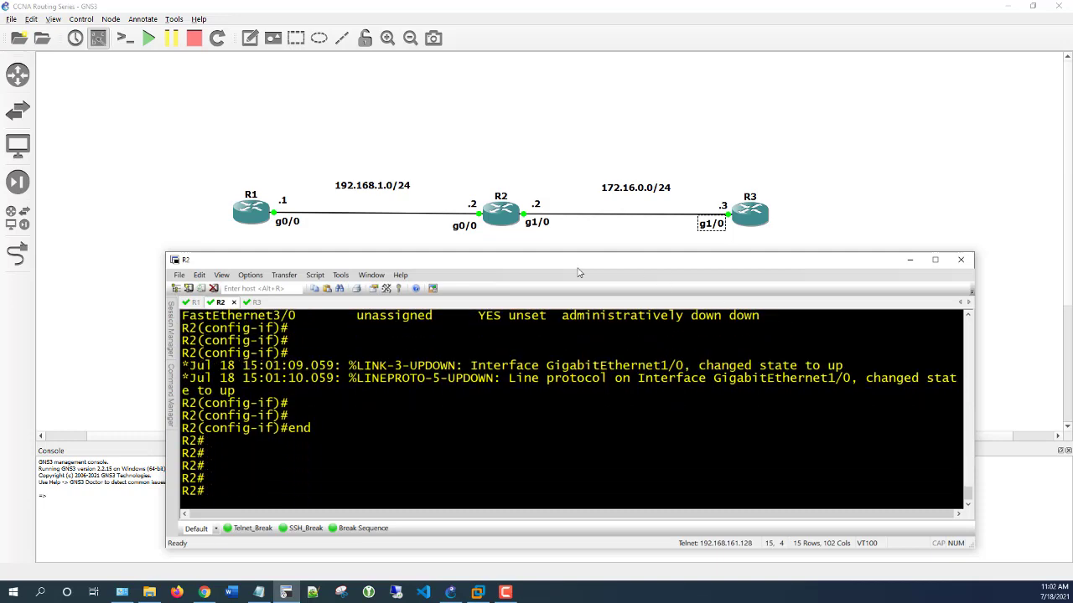
{"action": "left_click", "coordinate": [250, 303]}
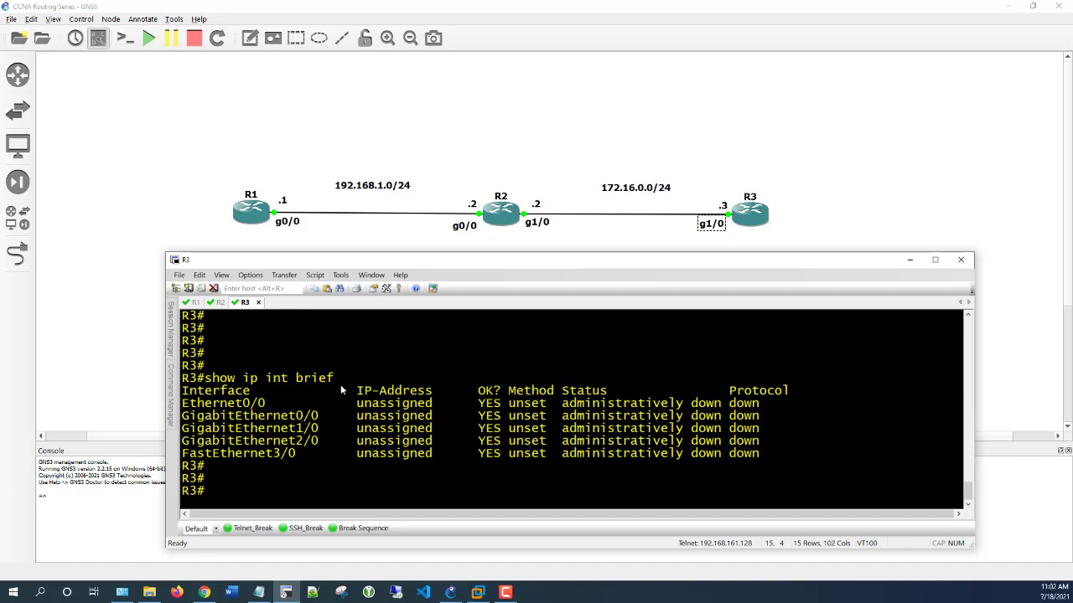
{"action": "key", "text": "Return"}
{"action": "key", "text": "Return"}
{"action": "key", "text": "Return"}
{"action": "key", "text": "Return"}
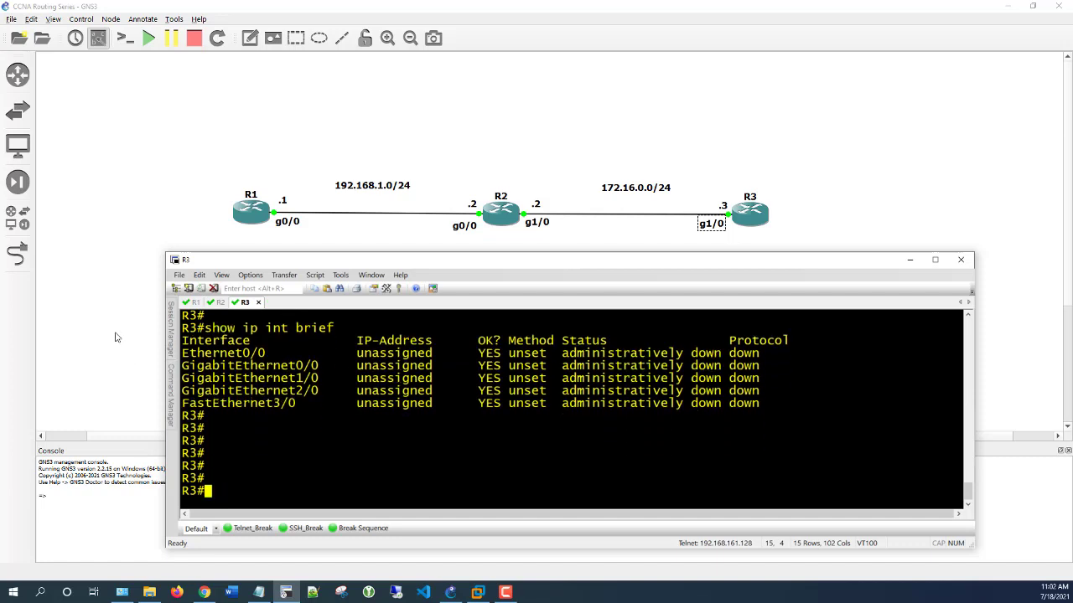
{"action": "left_click", "coordinate": [220, 305]}
{"action": "key", "text": "Return"}
{"action": "key", "text": "Return"}
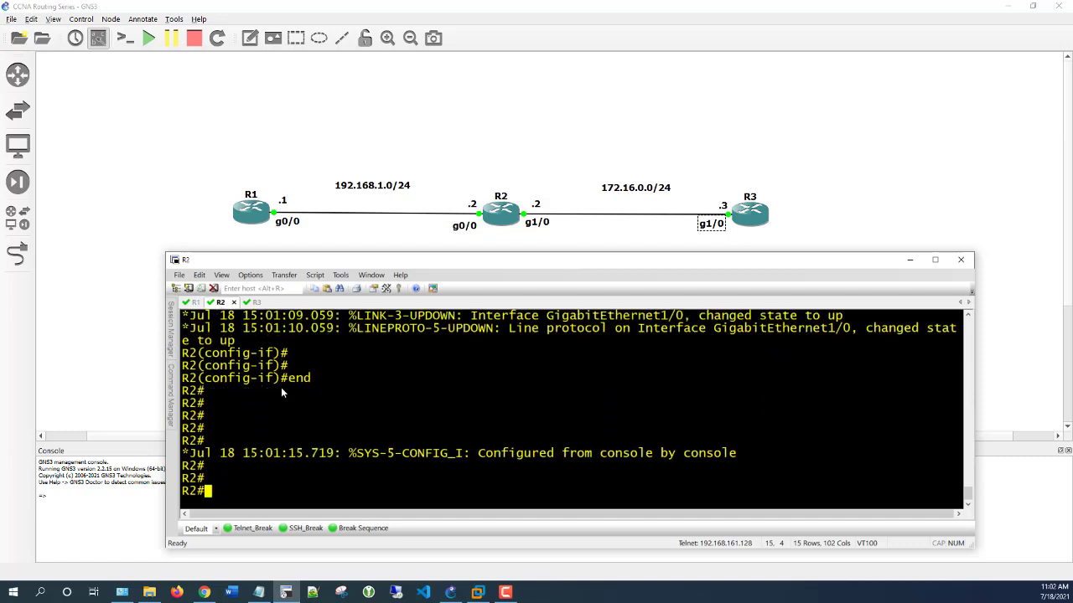
Save R2's running configuration with wr and confirm overwriting the previous NVRAM configuration.
{"action": "type", "text": "wr"}
{"action": "key", "text": "Return"}
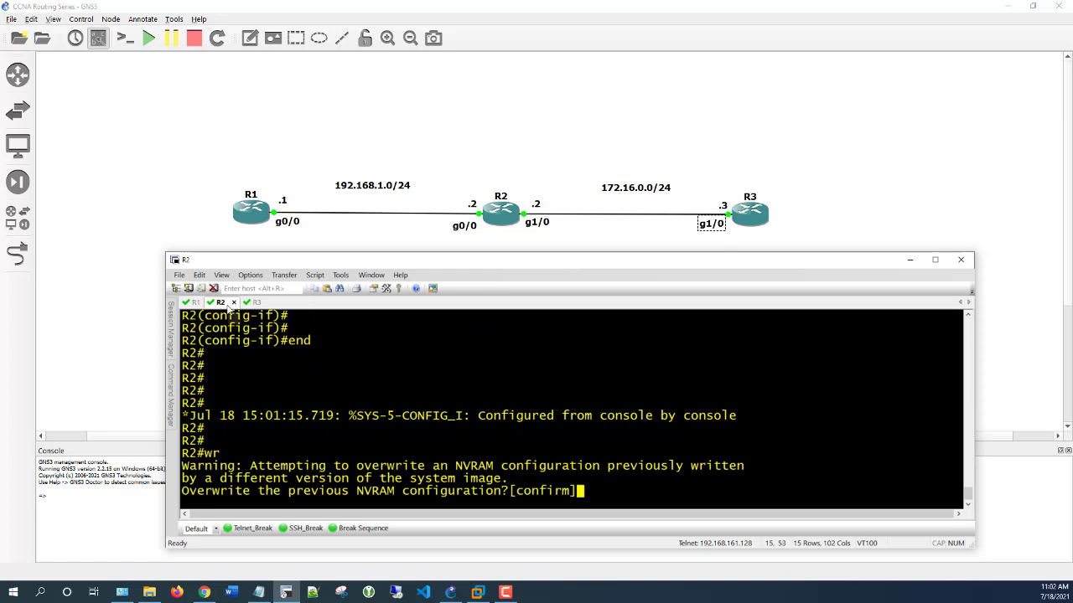
{"action": "key", "text": "Return"}
Switch to the R3 console and enter interface configuration for g1/0 using conf t and int g1/0.
{"action": "left_click", "coordinate": [256, 303]}
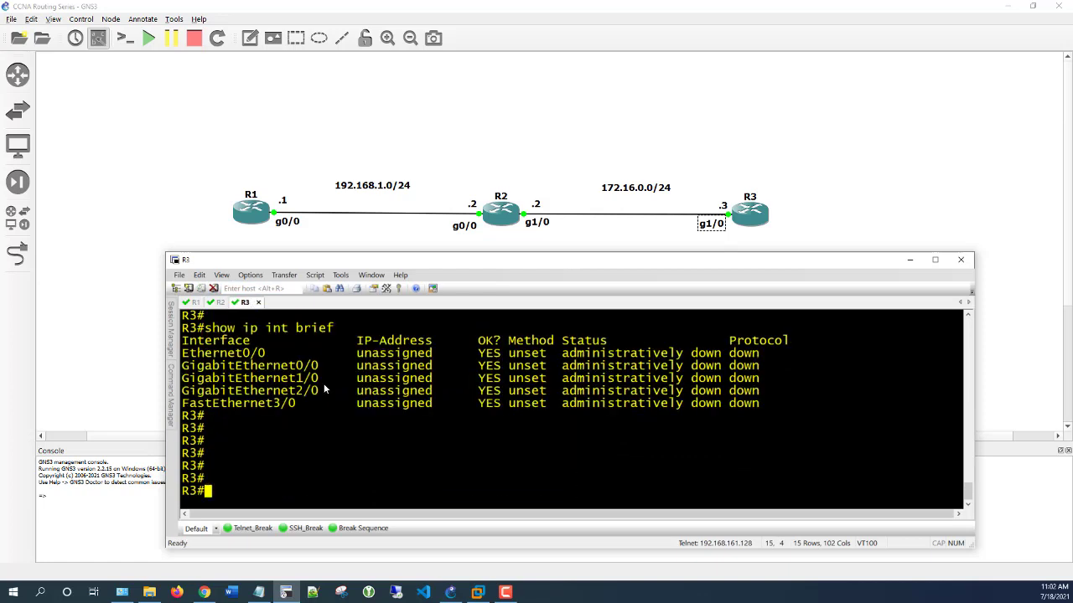
{"action": "type", "text": "conf t"}
{"action": "key", "text": "Return"}
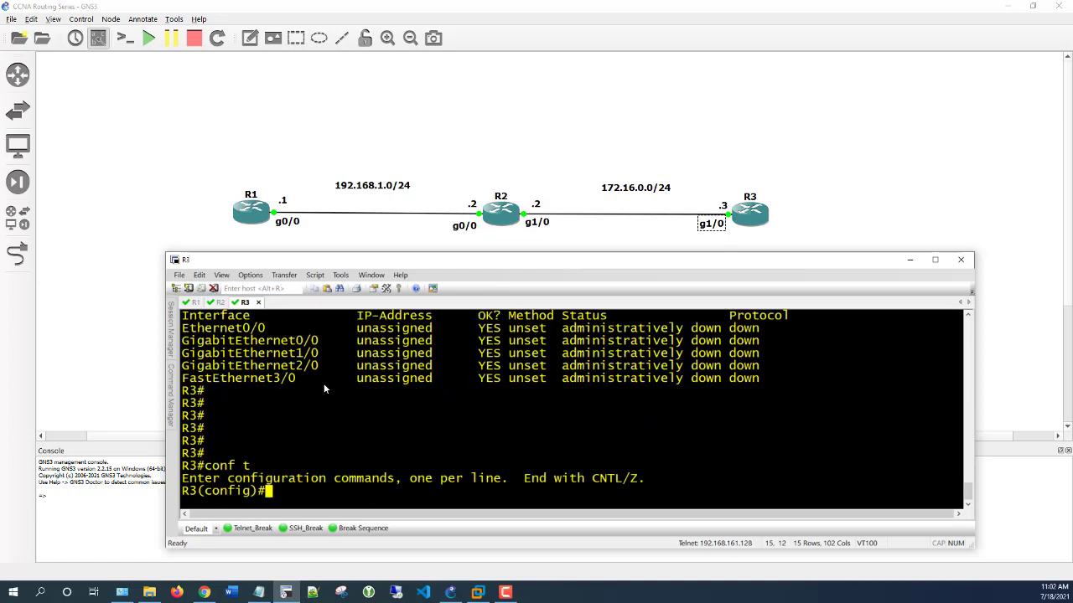
{"action": "key", "text": "Return"}
{"action": "key", "text": "Return"}
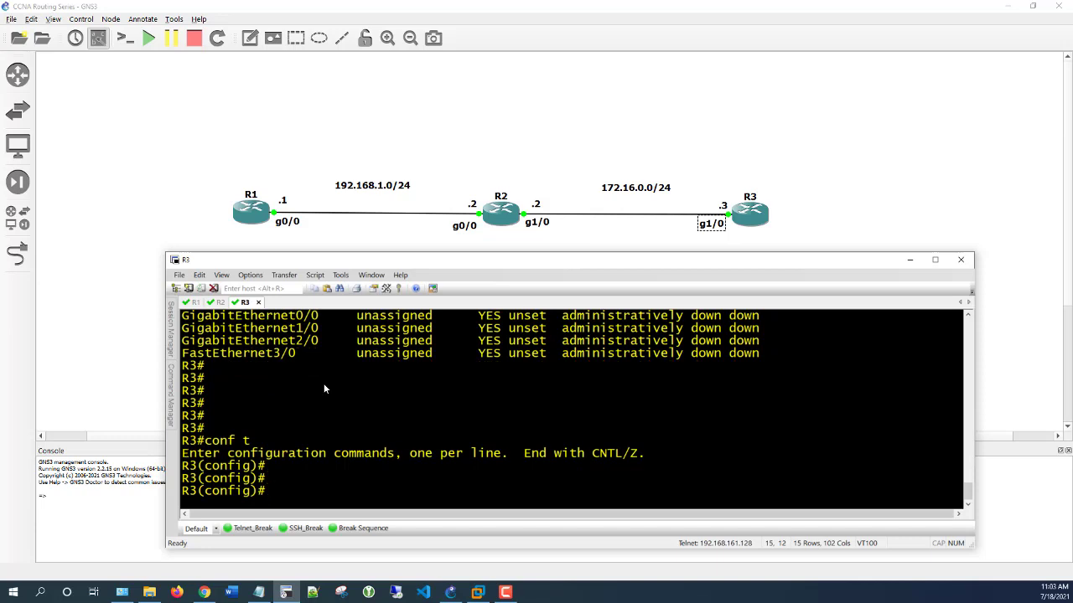
{"action": "key", "text": "Return"}
{"action": "type", "text": "int "}
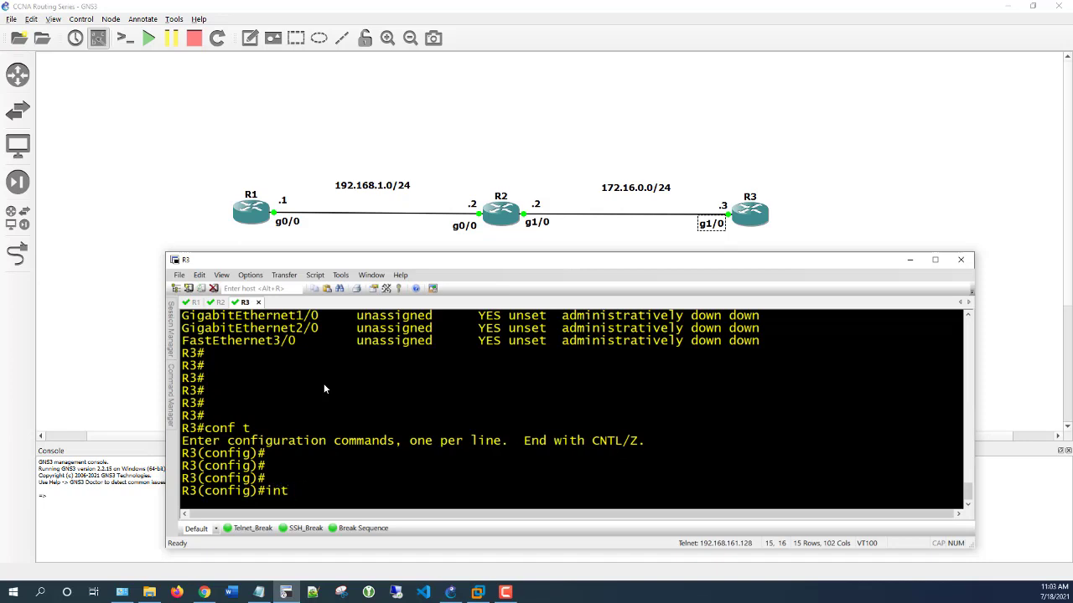
{"action": "type", "text": "g1/0"}
{"action": "key", "text": "Return"}
{"action": "key", "text": "Return"}
{"action": "key", "text": "Return"}
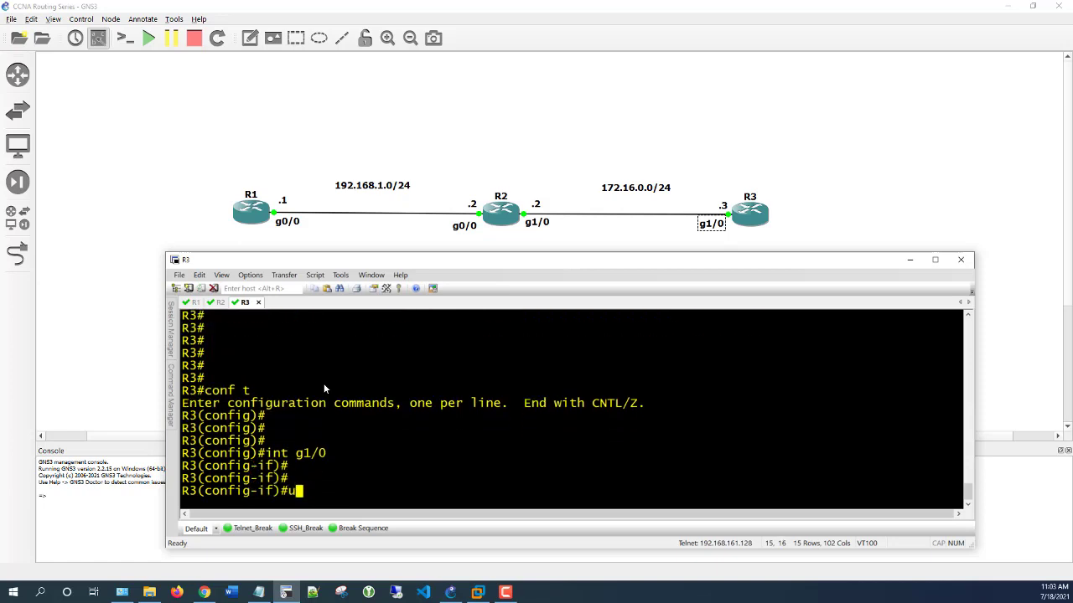
Assign IP address 172.16.0.3 with mask 255.255.255.0 to R3's g1/0 interface.
{"action": "type", "text": "i"}
{"action": "type", "text": "p add"}
{"action": "key", "text": "Tab"}
{"action": "type", "text": "1"}
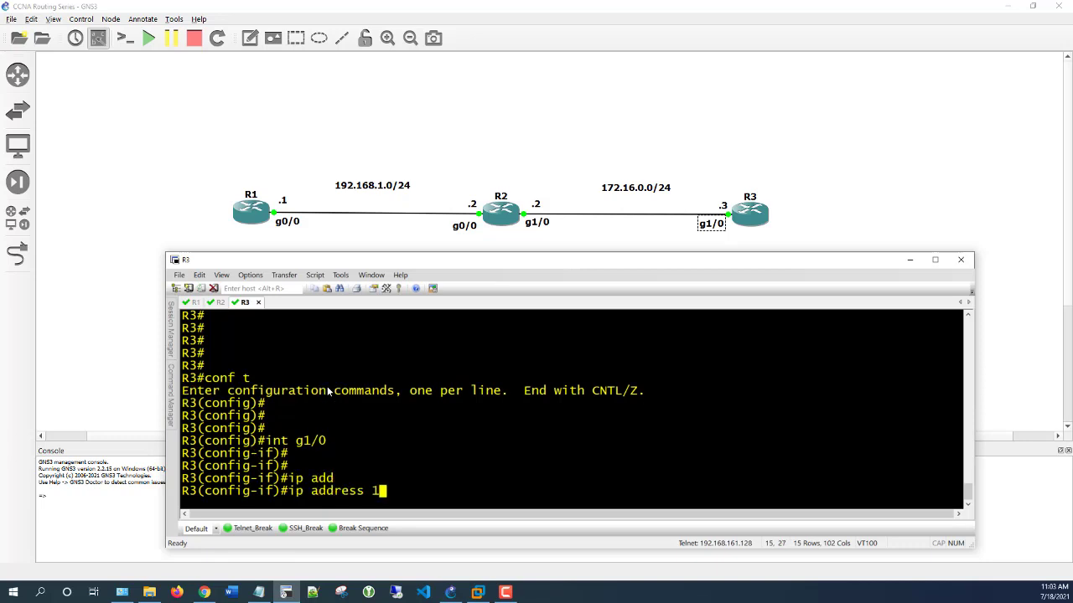
{"action": "type", "text": "72.16.0.3"}
{"action": "key", "text": "Return"}
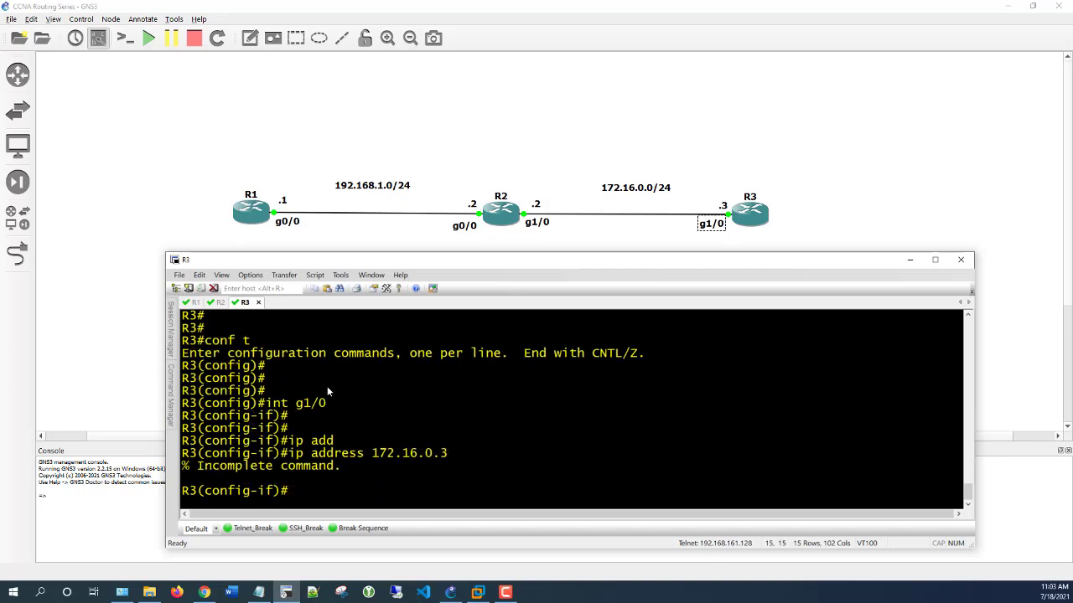
{"action": "key", "text": "Up"}
{"action": "type", "text": "255."}
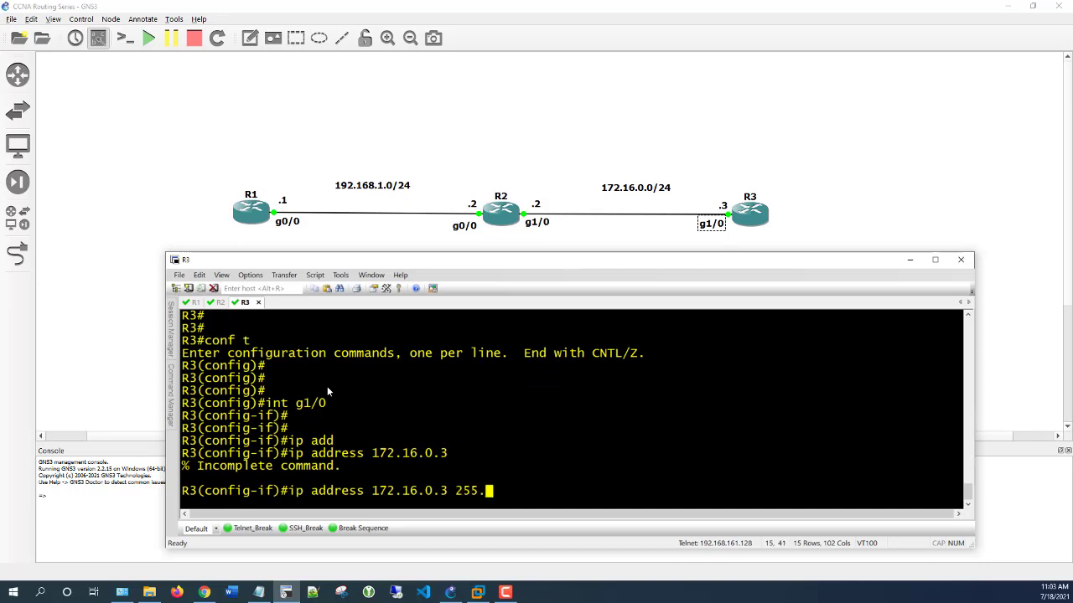
{"action": "type", "text": "255.255.0"}
{"action": "key", "text": "Return"}
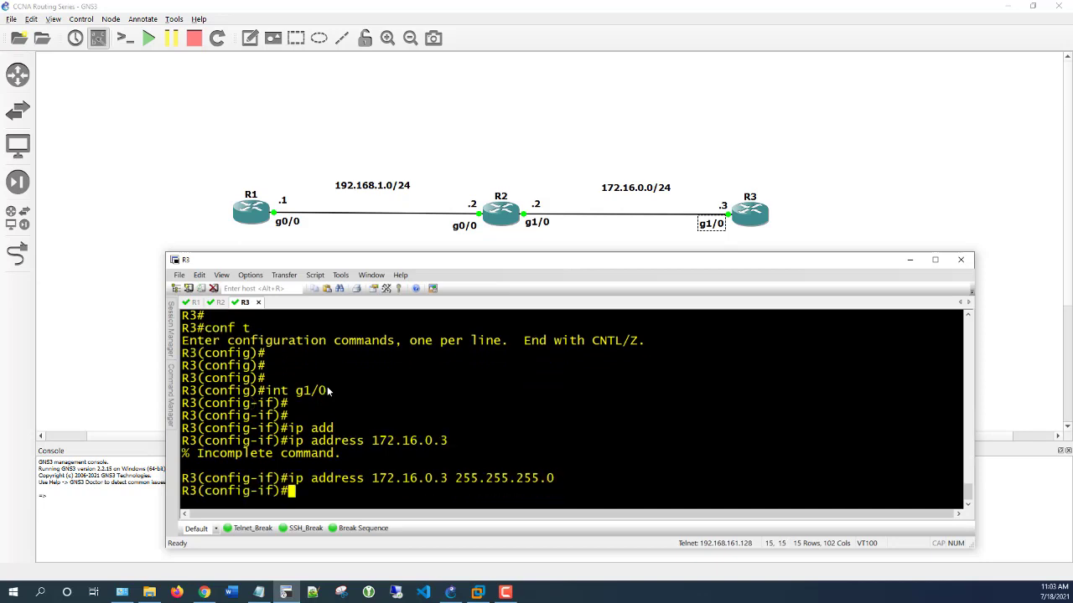
Enable R3's g1/0 interface with no shut and leave configuration mode with end.
{"action": "type", "text": "no shut"}
{"action": "key", "text": "Return"}
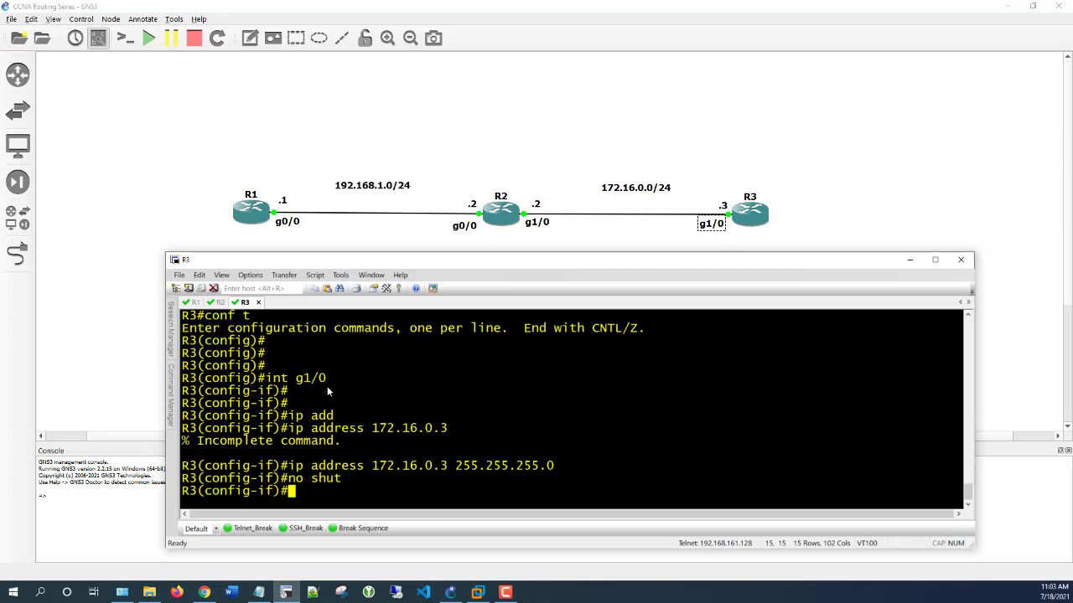
{"action": "type", "text": "end"}
{"action": "key", "text": "Return"}
{"action": "key", "text": "Return"}
{"action": "key", "text": "Return"}
{"action": "key", "text": "Return"}
{"action": "key", "text": "Return"}
Run show ip int brief on R3 and check the GigabitEthernet1/0 row's address and status.
{"action": "type", "text": "show ip"}
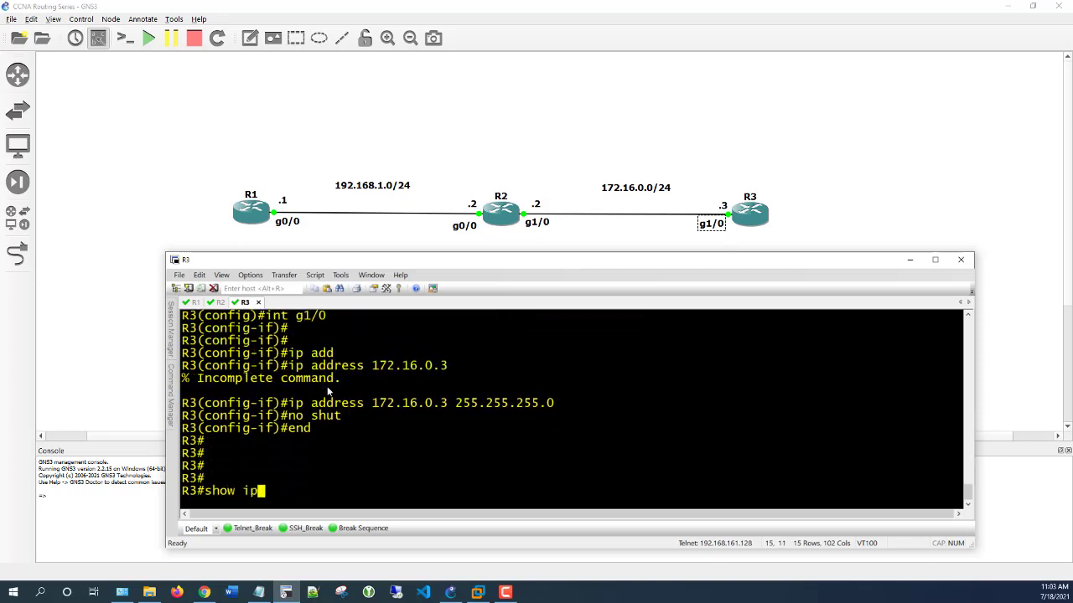
{"action": "type", "text": " int brief"}
{"action": "key", "text": "Return"}
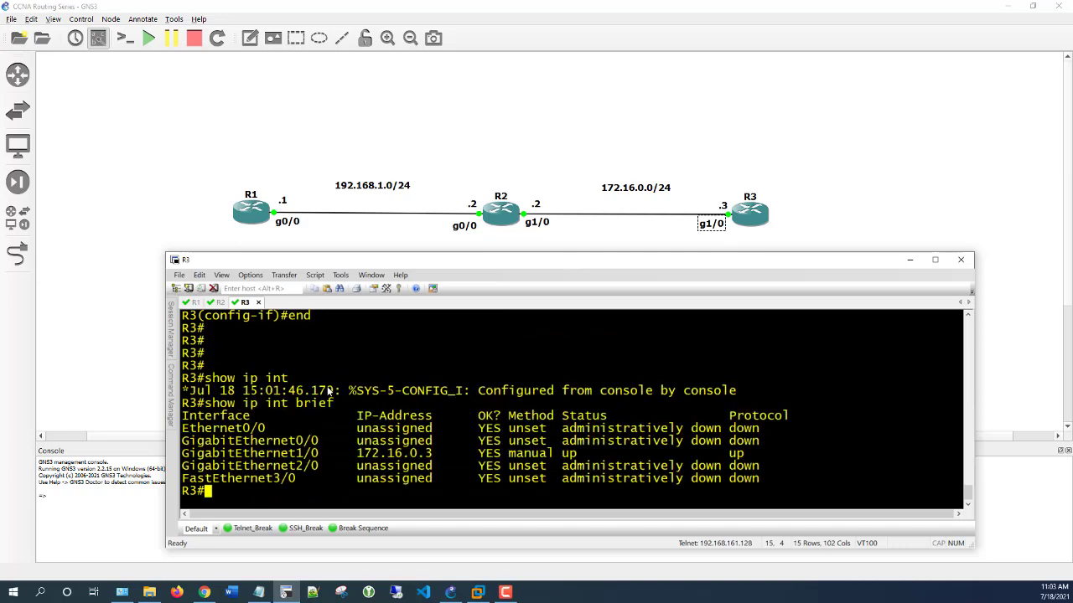
{"action": "key", "text": "Return"}
{"action": "key", "text": "Return"}
{"action": "key", "text": "Return"}
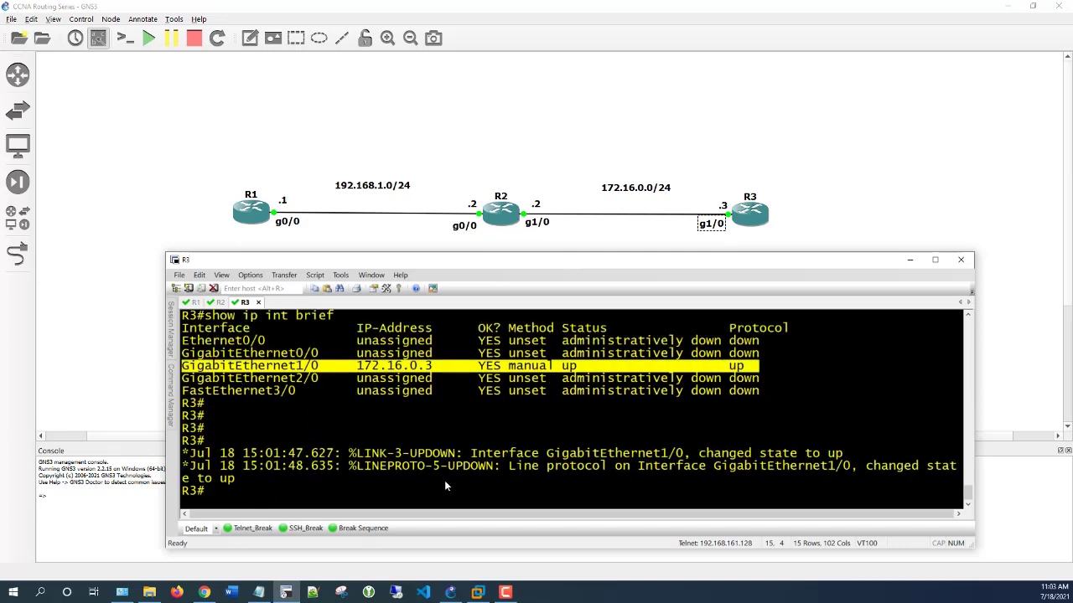
{"action": "key", "text": "Return"}
{"action": "key", "text": "Return"}
{"action": "key", "text": "Return"}
Save R3's running configuration with wr and confirm overwriting the previous NVRAM configuration.
{"action": "type", "text": "w"}
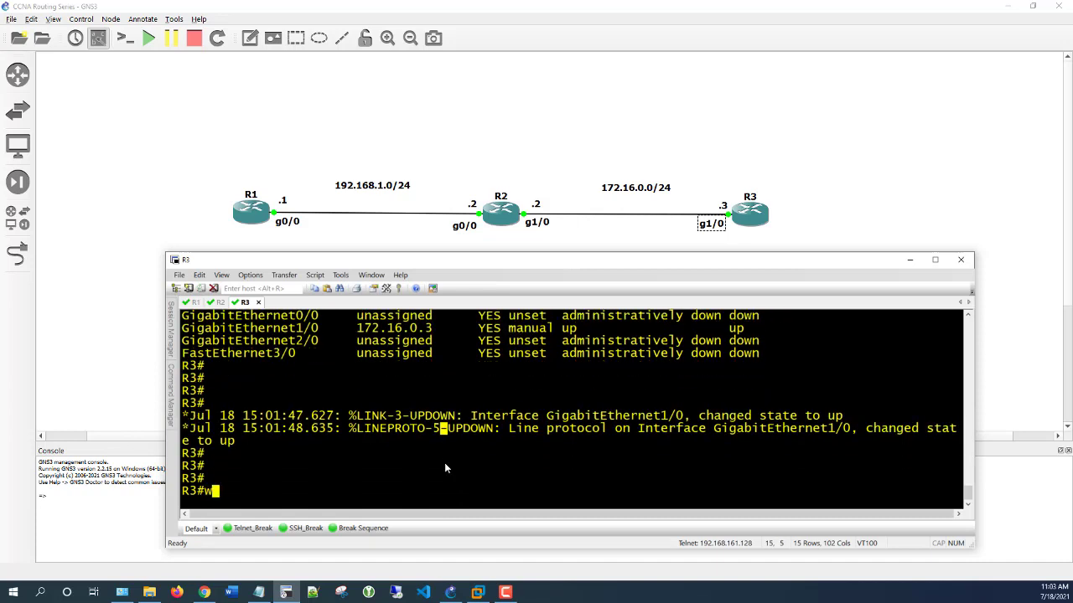
{"action": "type", "text": "r"}
{"action": "key", "text": "Return"}
{"action": "key", "text": "Return"}
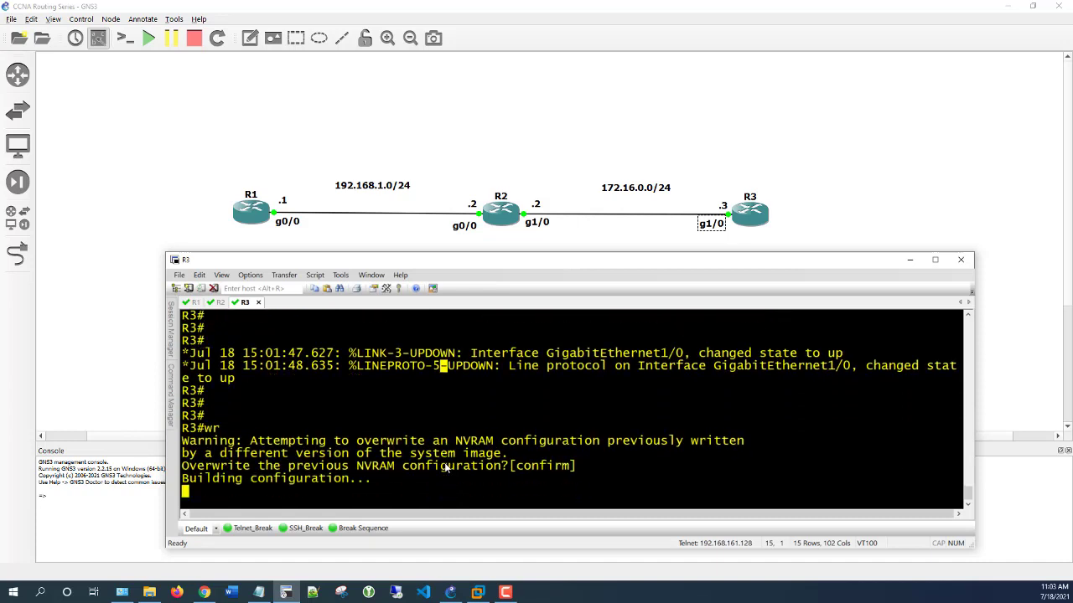
{"action": "key", "text": "Return"}
{"action": "key", "text": "Return"}
{"action": "key", "text": "Return"}
{"action": "key", "text": "Return"}
{"action": "key", "text": "Return"}
{"action": "key", "text": "Return"}
{"action": "key", "text": "Return"}
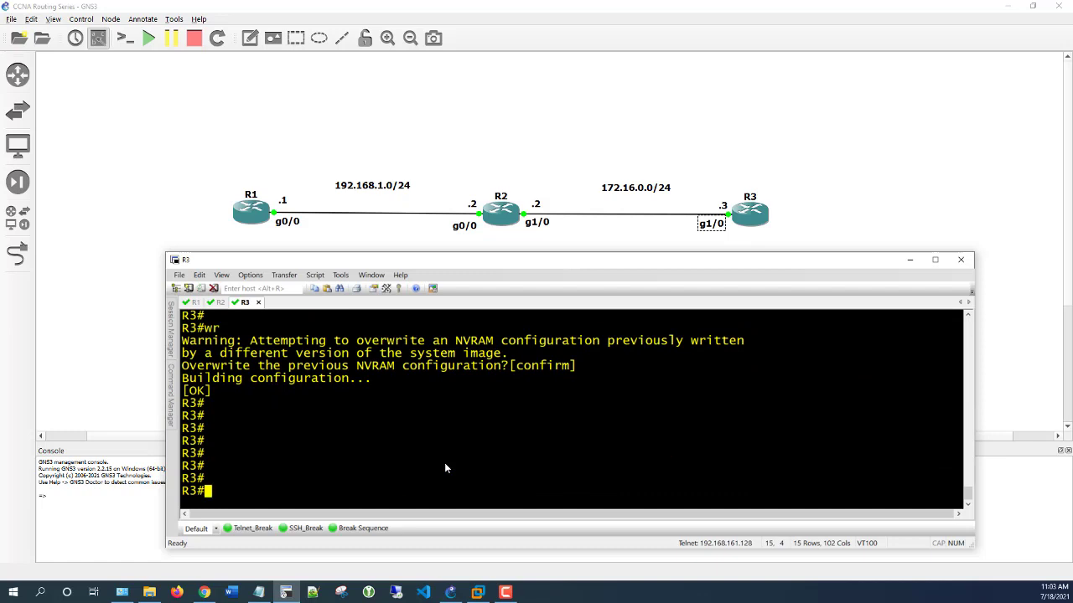
Run show ip route on R3 and examine the connected and local route entries.
{"action": "type", "text": "show ip route"}
{"action": "key", "text": "Return"}
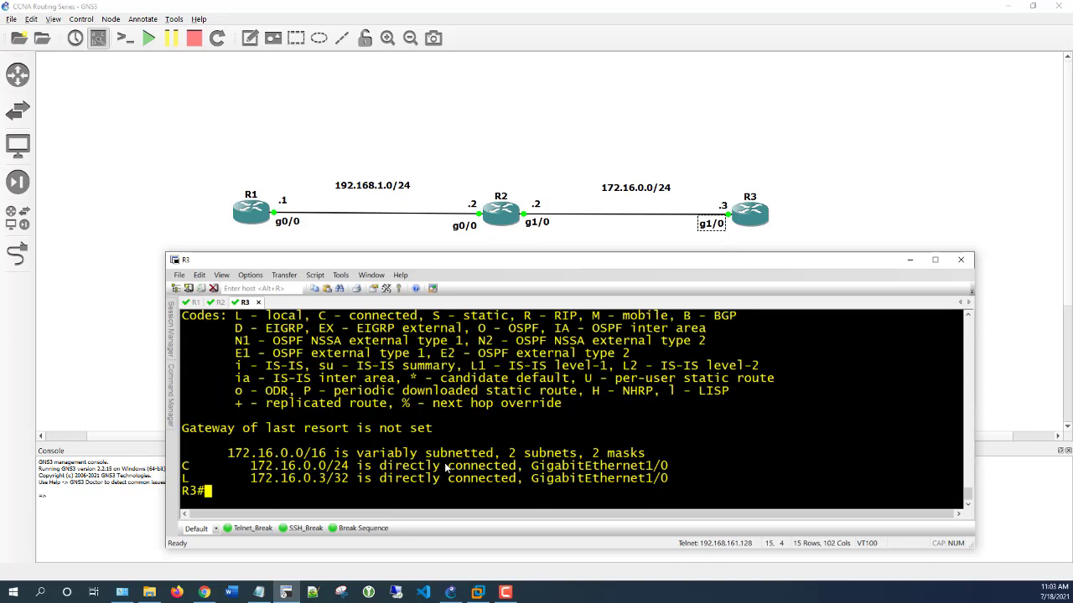
{"action": "key", "text": "Return"}
{"action": "key", "text": "Return"}
{"action": "key", "text": "Return"}
{"action": "key", "text": "Return"}
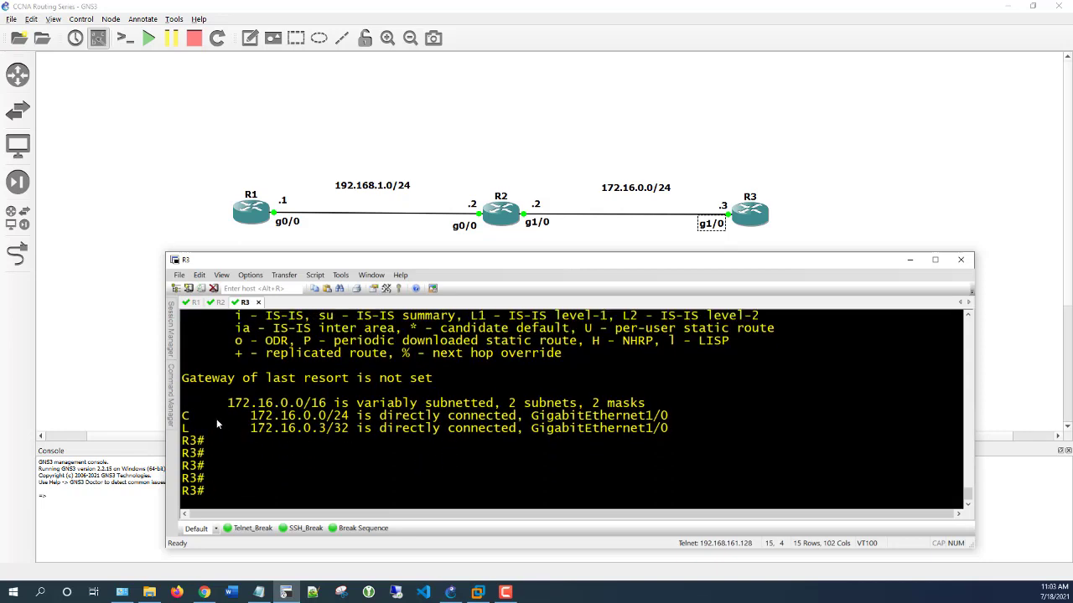
{"action": "left_click_drag", "start_coordinate": [184, 414], "coordinate": [372, 427]}
{"action": "left_click", "coordinate": [360, 449]}
{"action": "key", "text": "Return"}
{"action": "key", "text": "Return"}
{"action": "key", "text": "Return"}
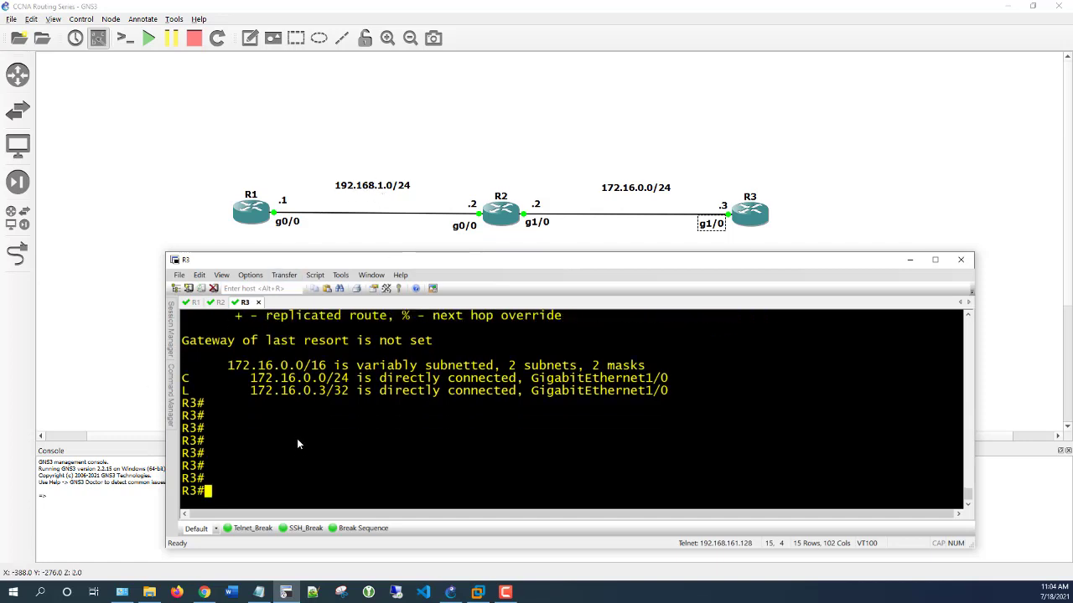
Ping R1's address 192.168.1.1 from R3 to test reachability across R2.
{"action": "type", "text": "ping "}
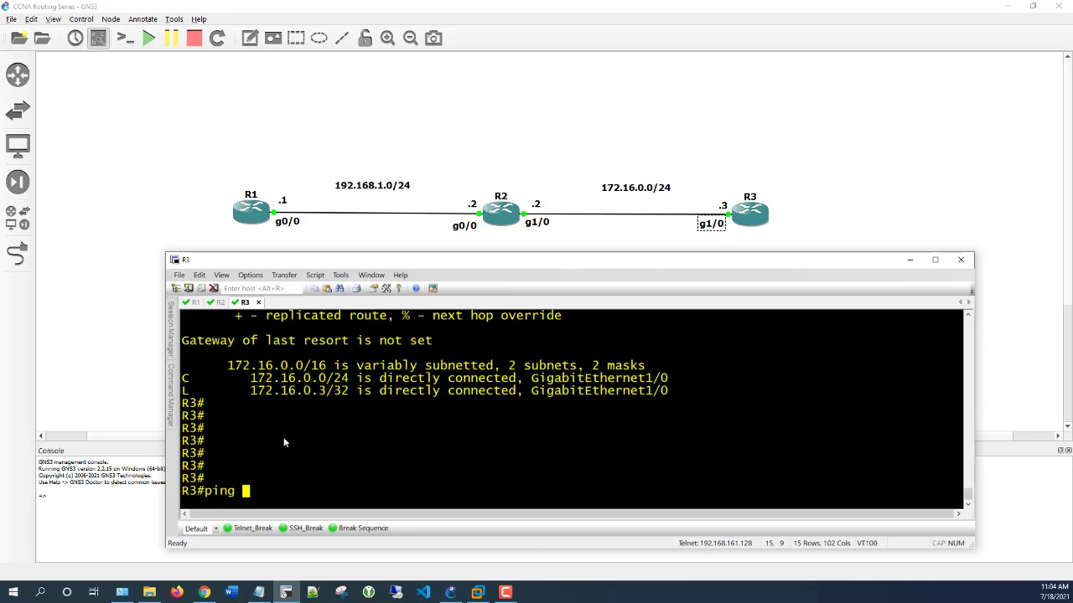
{"action": "type", "text": "192.168.1.1"}
{"action": "key", "text": "Return"}
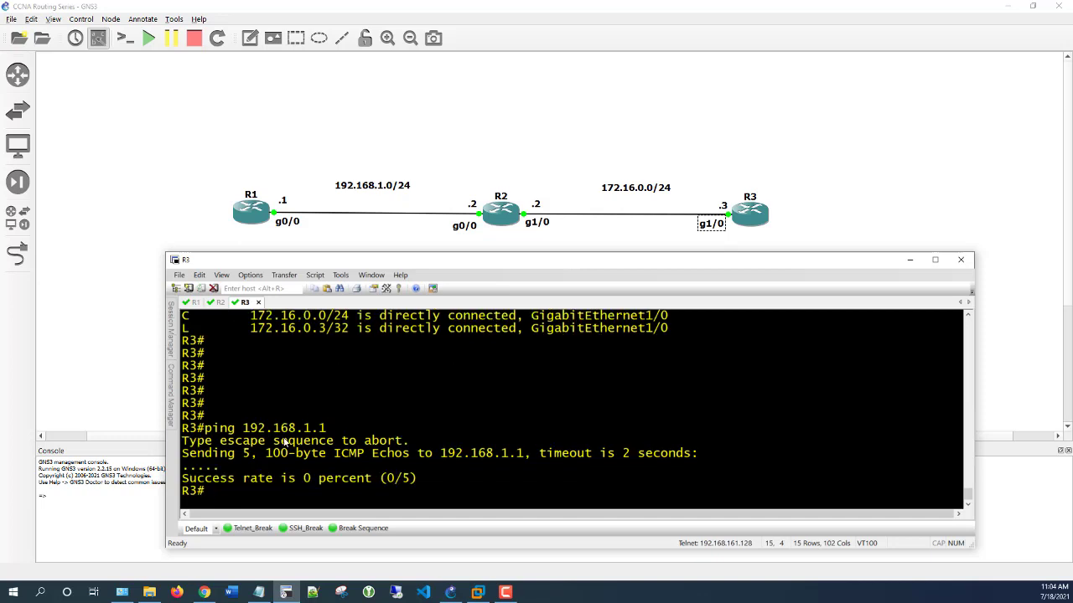
{"action": "key", "text": "Return"}
{"action": "key", "text": "Return"}
{"action": "key", "text": "Return"}
{"action": "key", "text": "Return"}
{"action": "key", "text": "Return"}
Rerun show ip route on R3 and check whether the table has a route to 192.168.1.0/24.
{"action": "key", "text": "Up"}
{"action": "key", "text": "Up"}
{"action": "key", "text": "Up"}
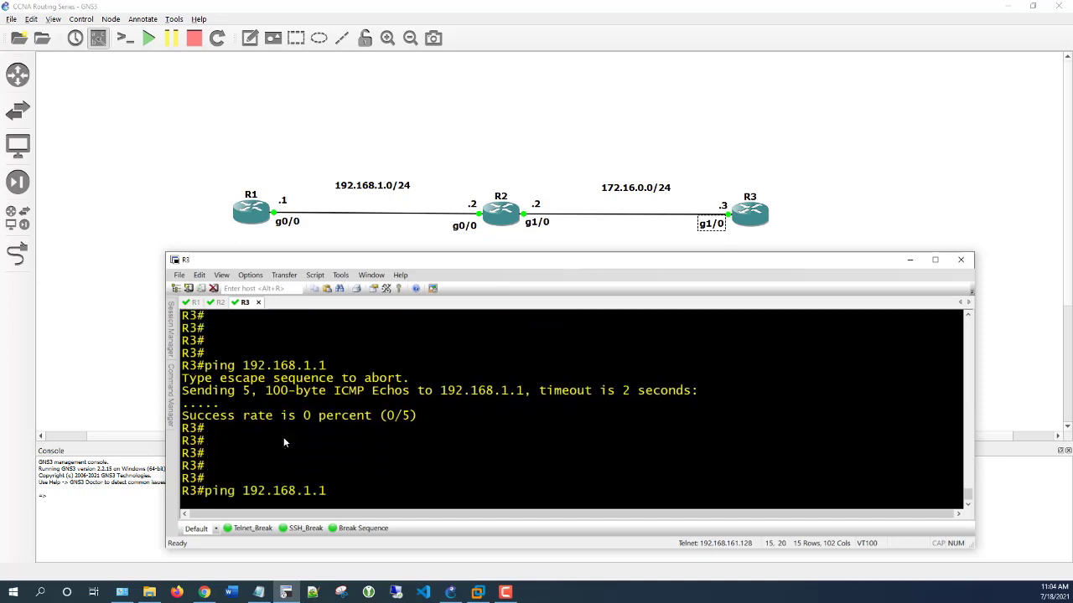
{"action": "key", "text": "Up"}
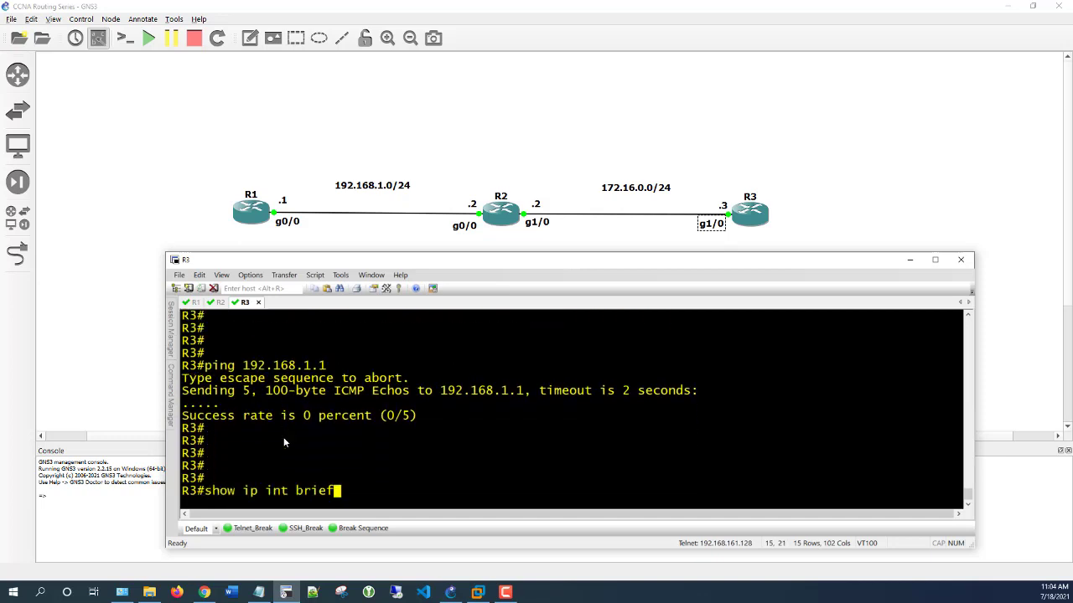
{"action": "key", "text": "Down"}
{"action": "key", "text": "Down"}
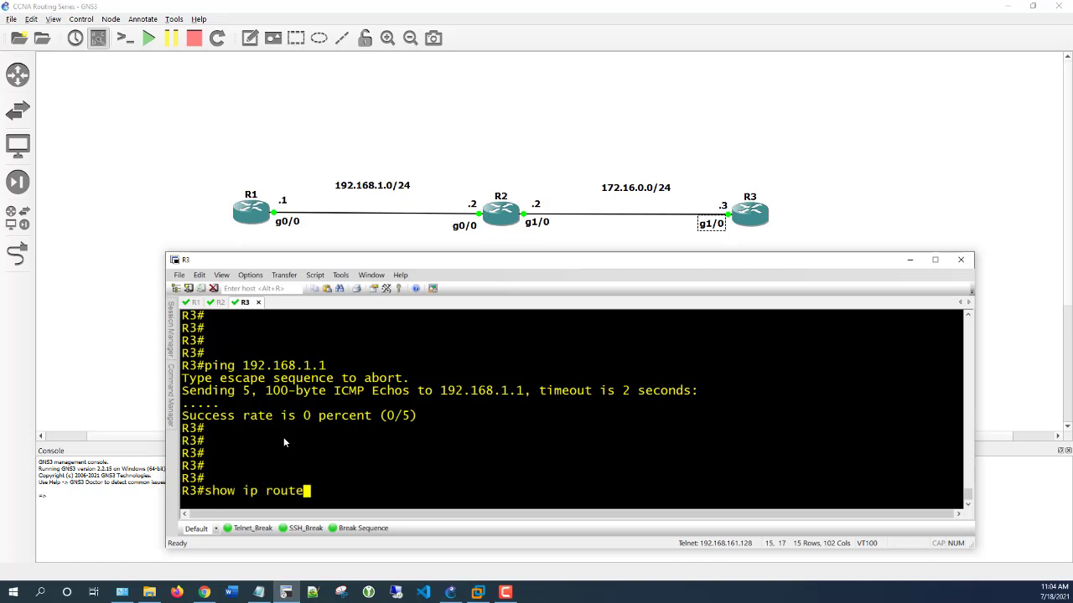
{"action": "key", "text": "Return"}
{"action": "key", "text": "Return"}
{"action": "key", "text": "Return"}
{"action": "key", "text": "Return"}
{"action": "key", "text": "Return"}
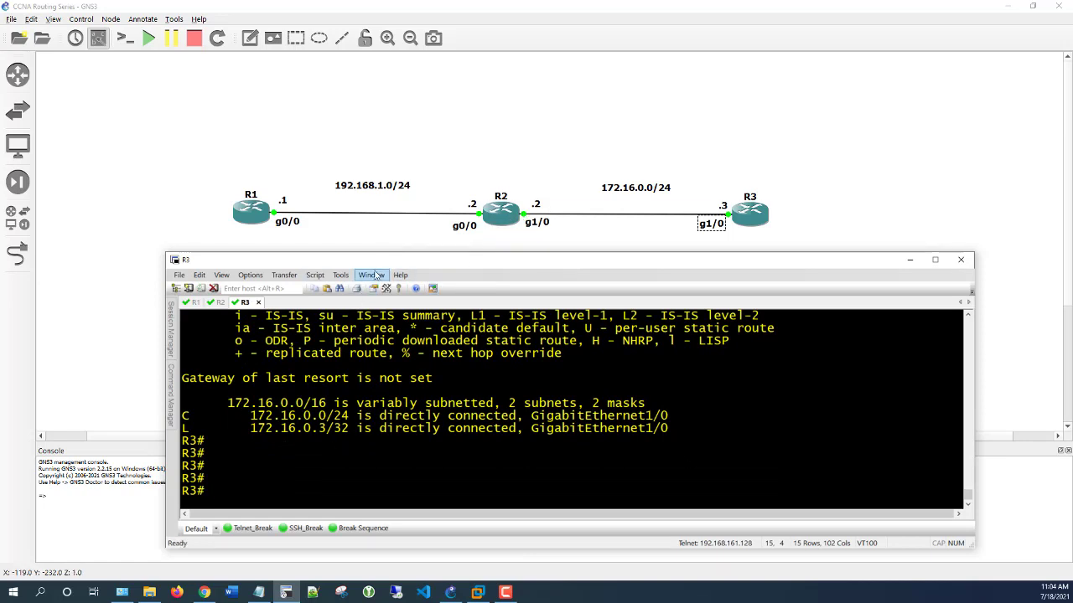
Switch to the R2 console and run show ip route to examine its connected networks.
{"action": "left_click", "coordinate": [219, 304]}
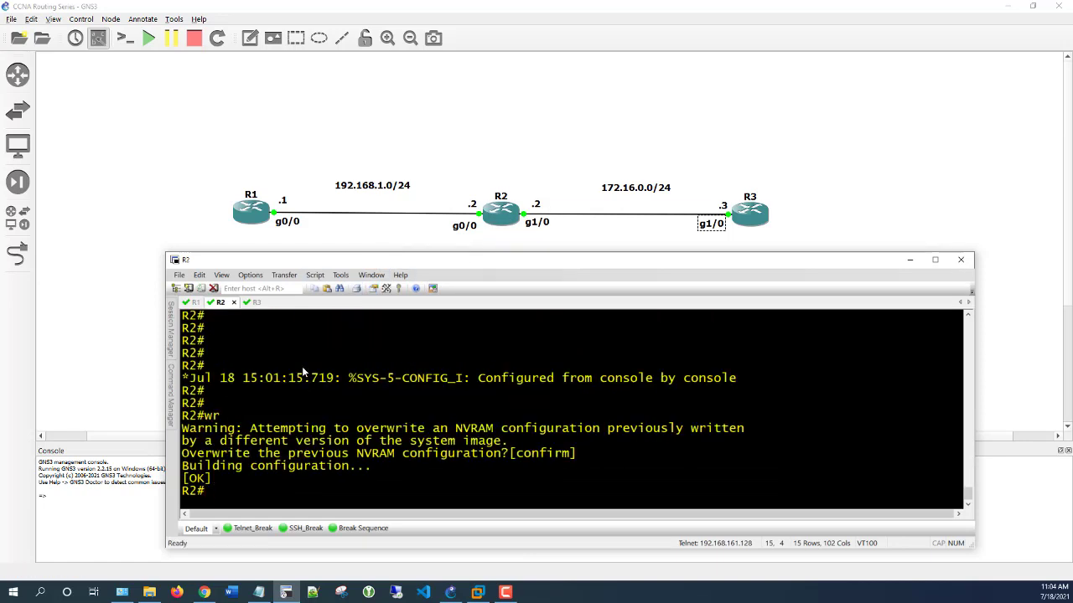
{"action": "key", "text": "Return"}
{"action": "key", "text": "Return"}
{"action": "key", "text": "Return"}
{"action": "type", "text": "show ip route"}
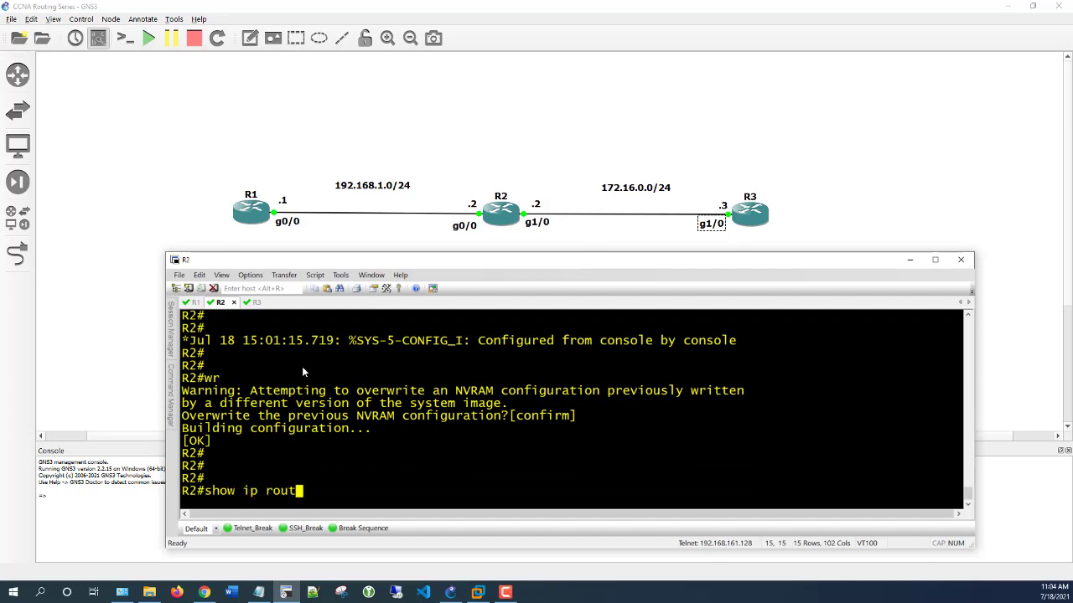
{"action": "key", "text": "Return"}
{"action": "key", "text": "Return"}
{"action": "key", "text": "Return"}
{"action": "key", "text": "Return"}
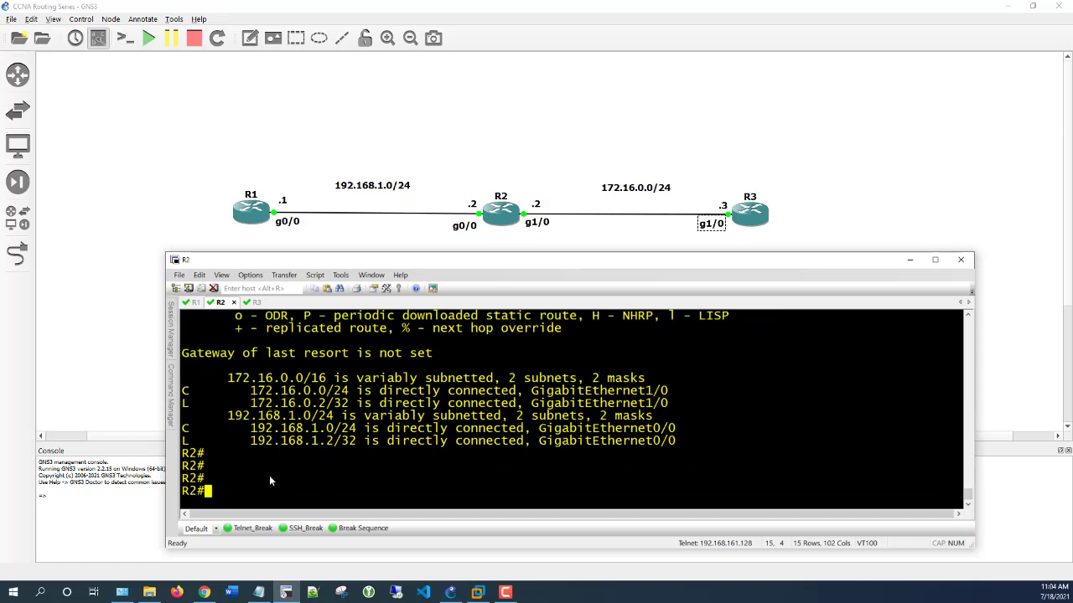
Ping R3's address 172.16.0.3 from R2 to test the g1/0 link.
{"action": "type", "text": "["}
{"action": "key", "text": "BackSpace"}
{"action": "type", "text": "ping"}
{"action": "left_click_drag", "start_coordinate": [249, 391], "coordinate": [324, 393]}
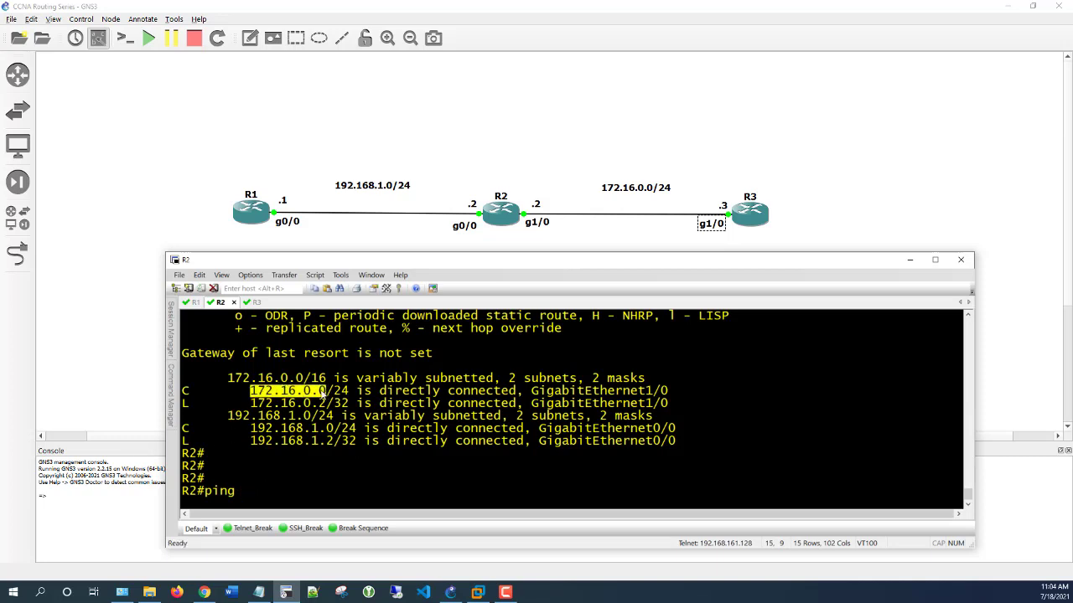
{"action": "right_click", "coordinate": [323, 393]}
{"action": "type", "text": "16.0.3"}
{"action": "key", "text": "Return"}
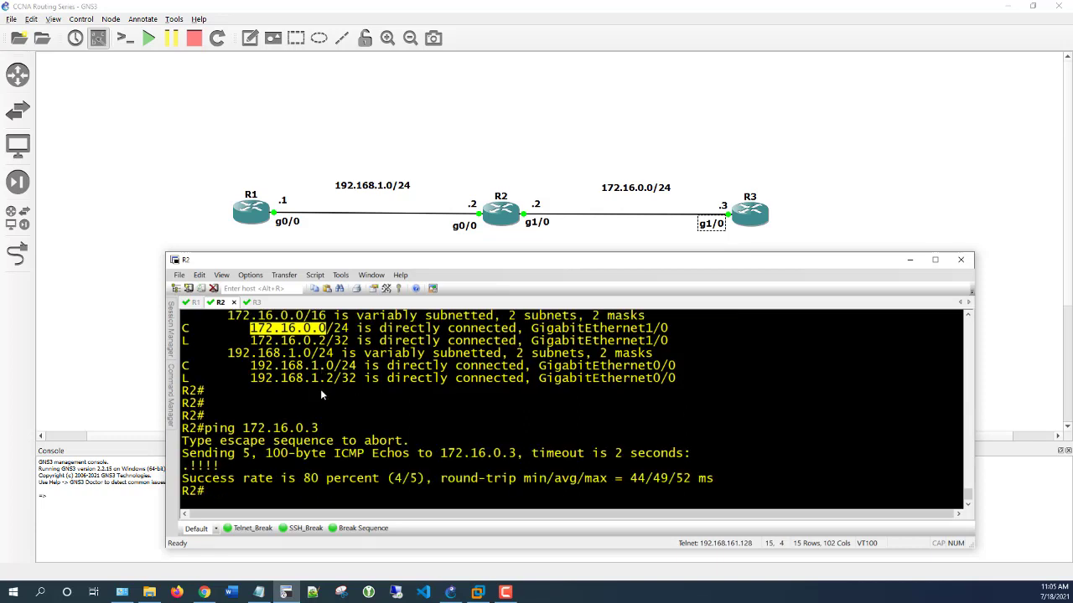
Ping R1's address 192.168.1.1 from R2 to test the g0/0 link.
{"action": "type", "text": "ping"}
{"action": "left_click_drag", "start_coordinate": [251, 367], "coordinate": [325, 372]}
{"action": "key", "text": "ctrl+c"}
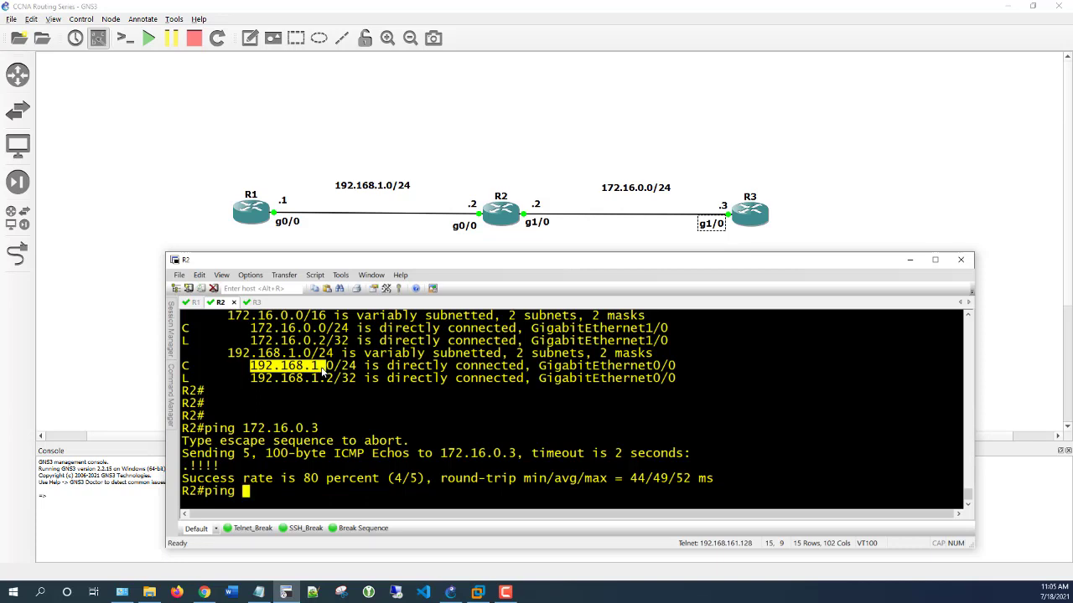
{"action": "right_click", "coordinate": [324, 373]}
{"action": "type", "text": "192.168.1.1"}
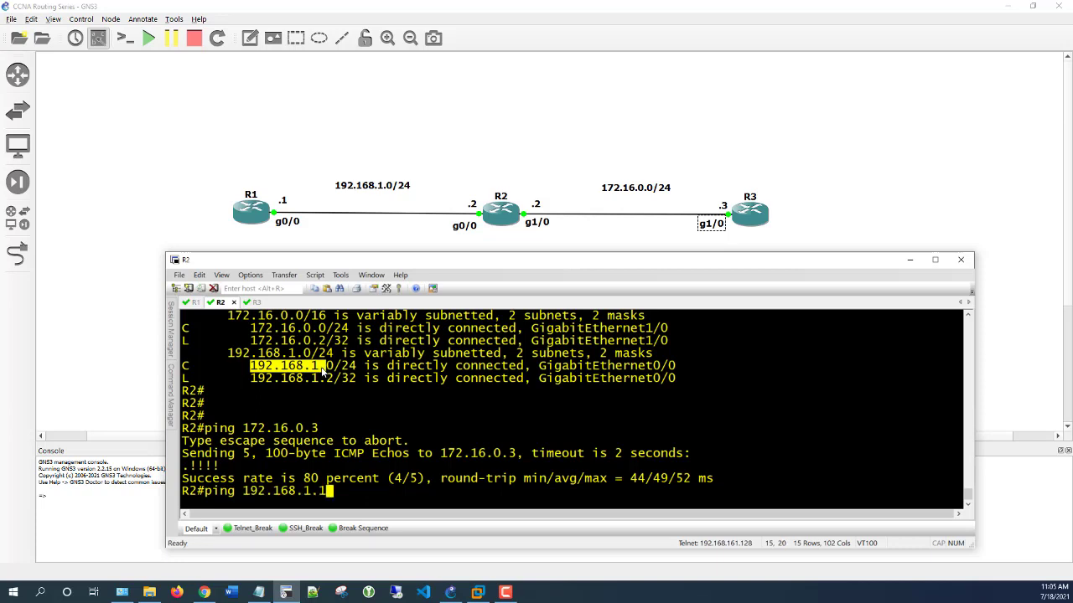
{"action": "key", "text": "Return"}
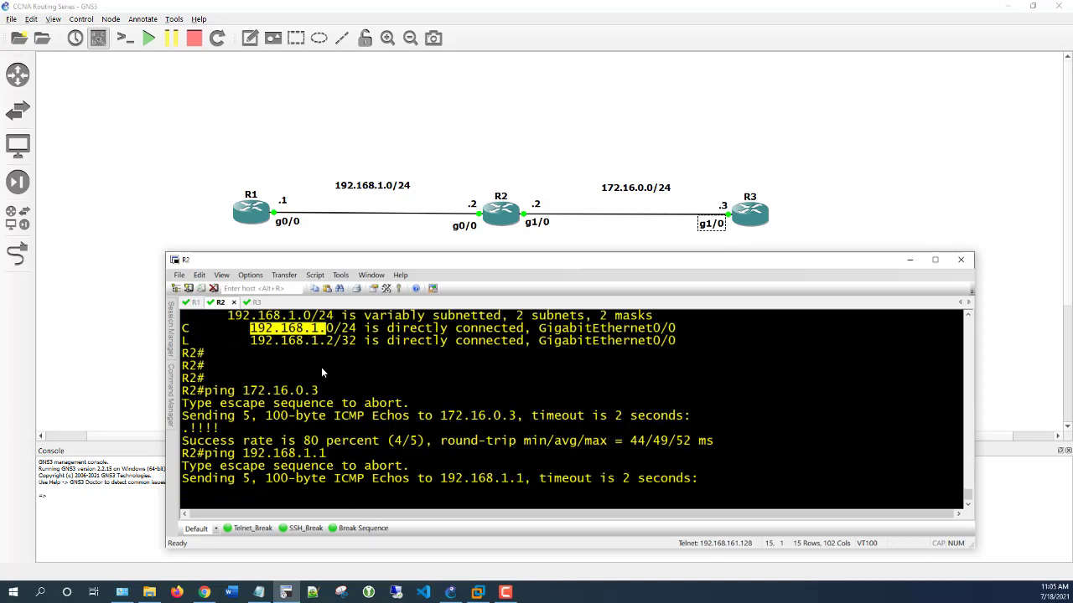
{"action": "key", "text": "Return"}
{"action": "key", "text": "Return"}
{"action": "key", "text": "Return"}
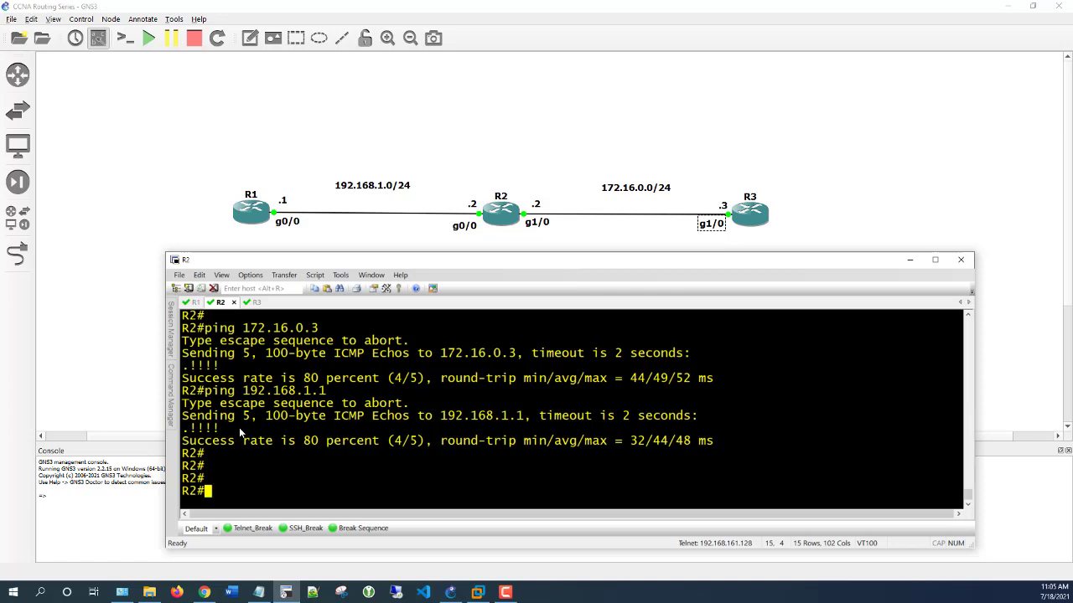
{"action": "key", "text": "Return"}
{"action": "key", "text": "Return"}
{"action": "key", "text": "Return"}
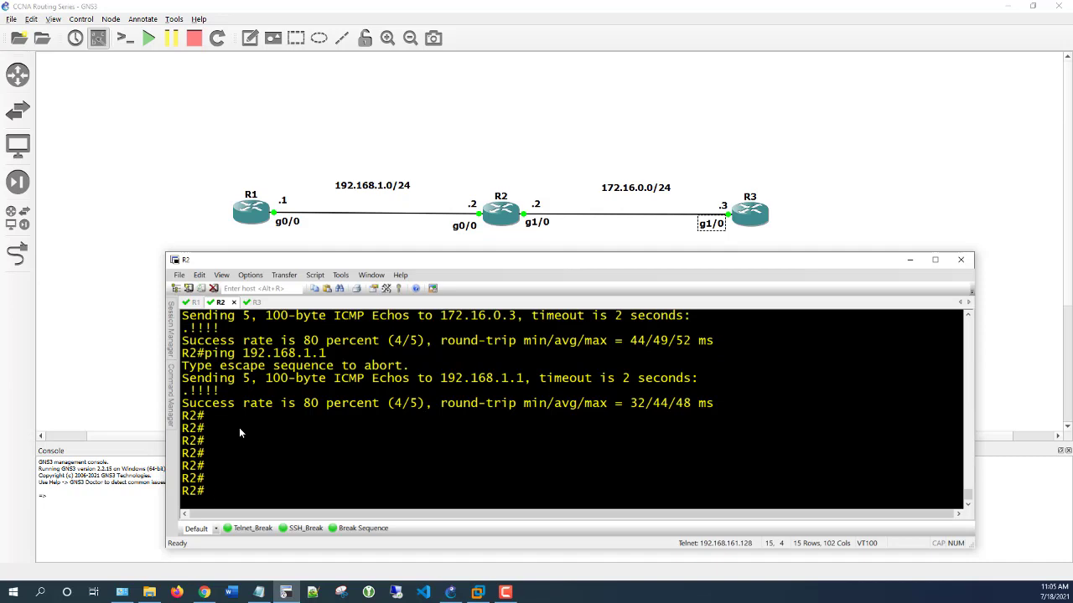
{"action": "key", "text": "Return"}
{"action": "key", "text": "Return"}
{"action": "key", "text": "Return"}
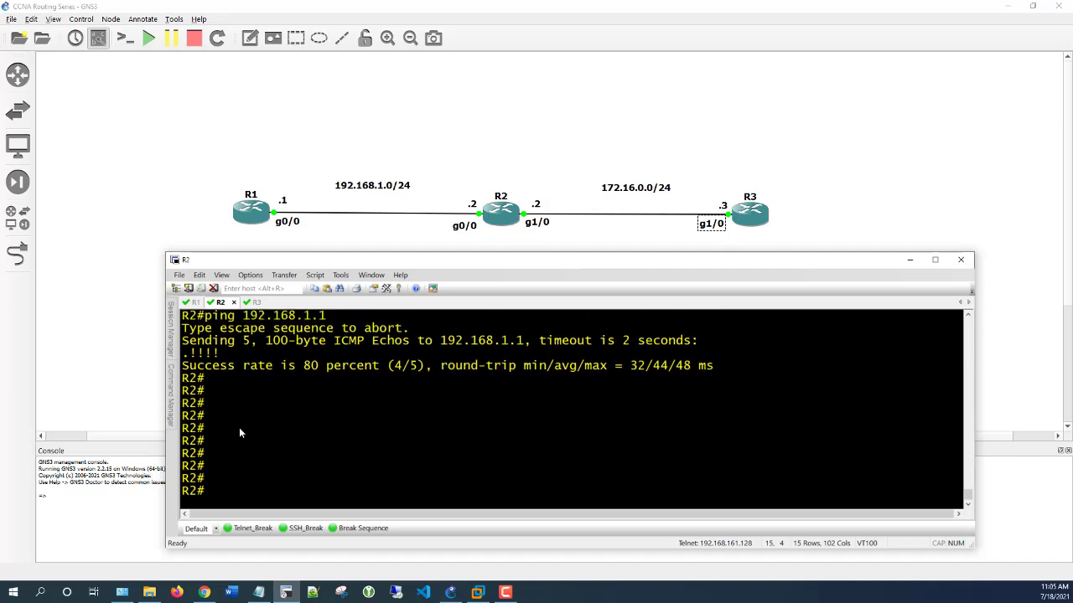